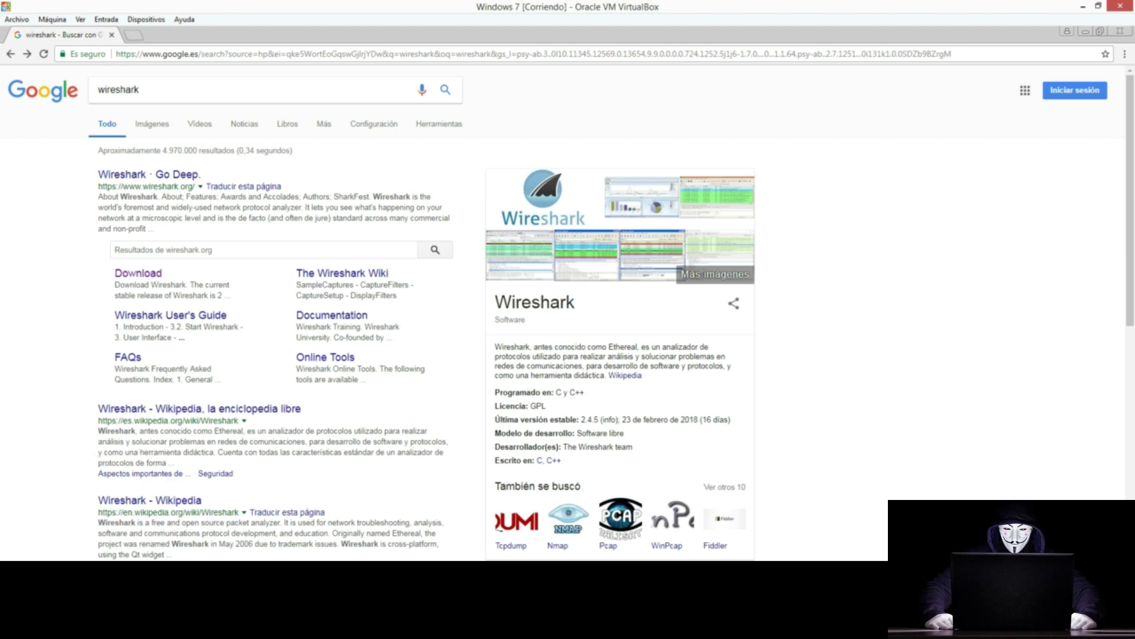
# Step: Launch Wireshark from the Kali root terminal, then return to the Windows 7 Google results
pyautogui.click(336, 543)
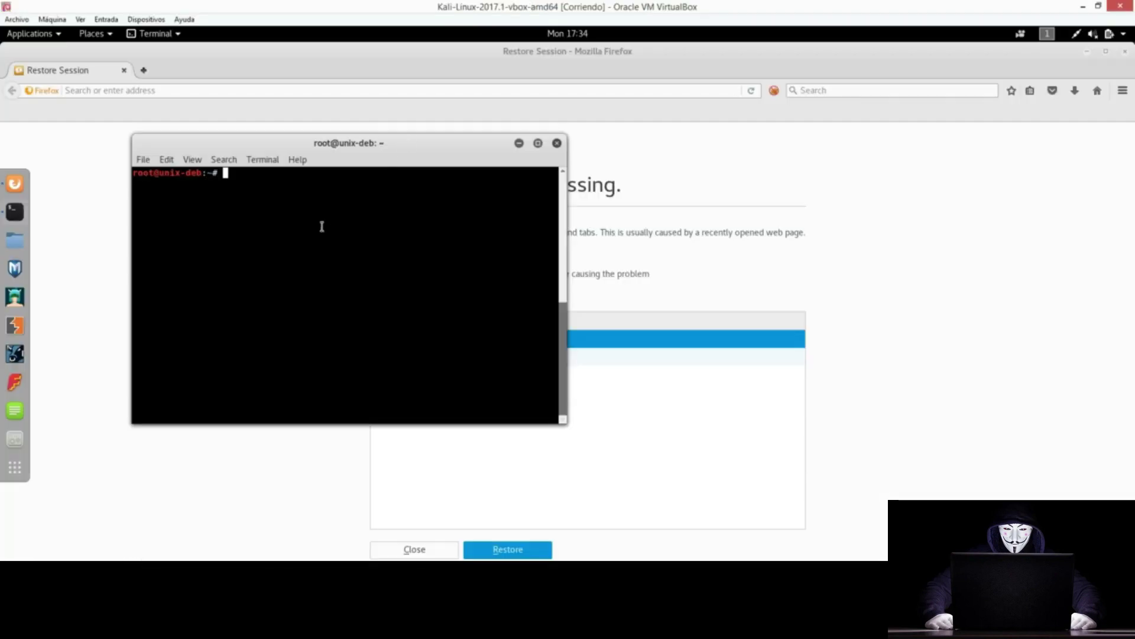
pyautogui.write('wireshark')
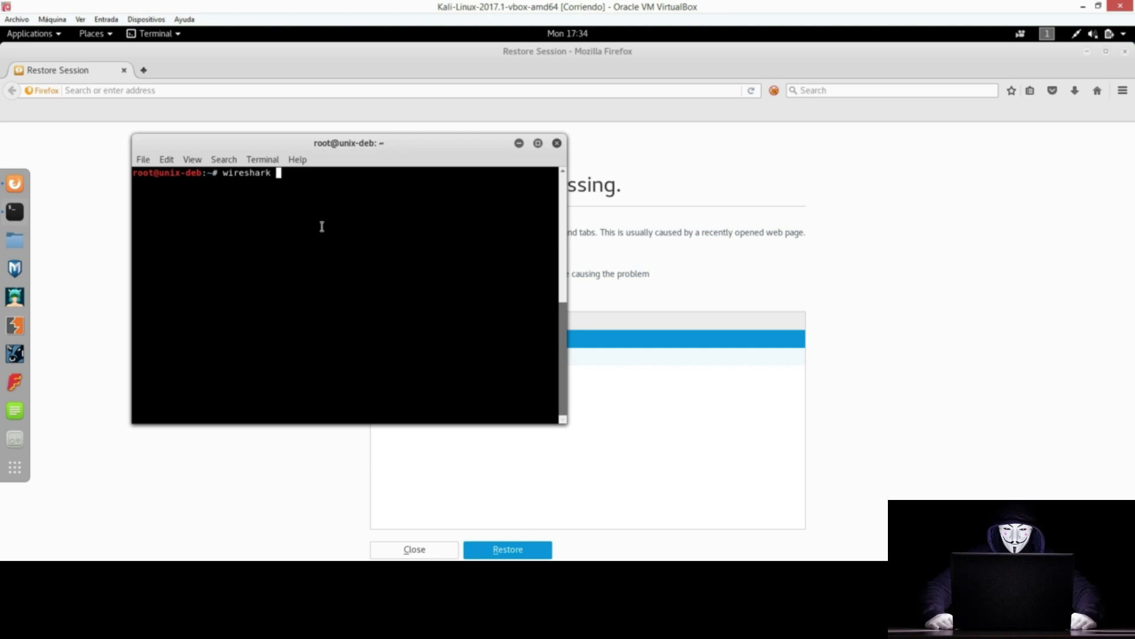
pyautogui.press('Return')
pyautogui.click(77, 550)
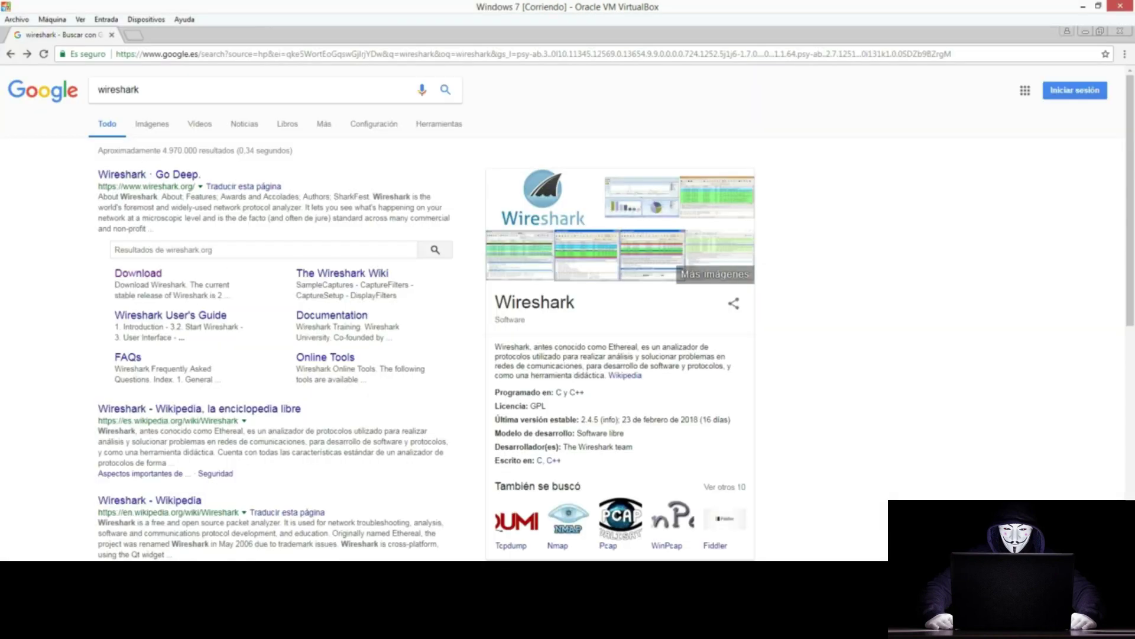
# Step: Open the wireshark.org download page and highlight its note that Windows packages include WinPcap
pyautogui.click(150, 273)
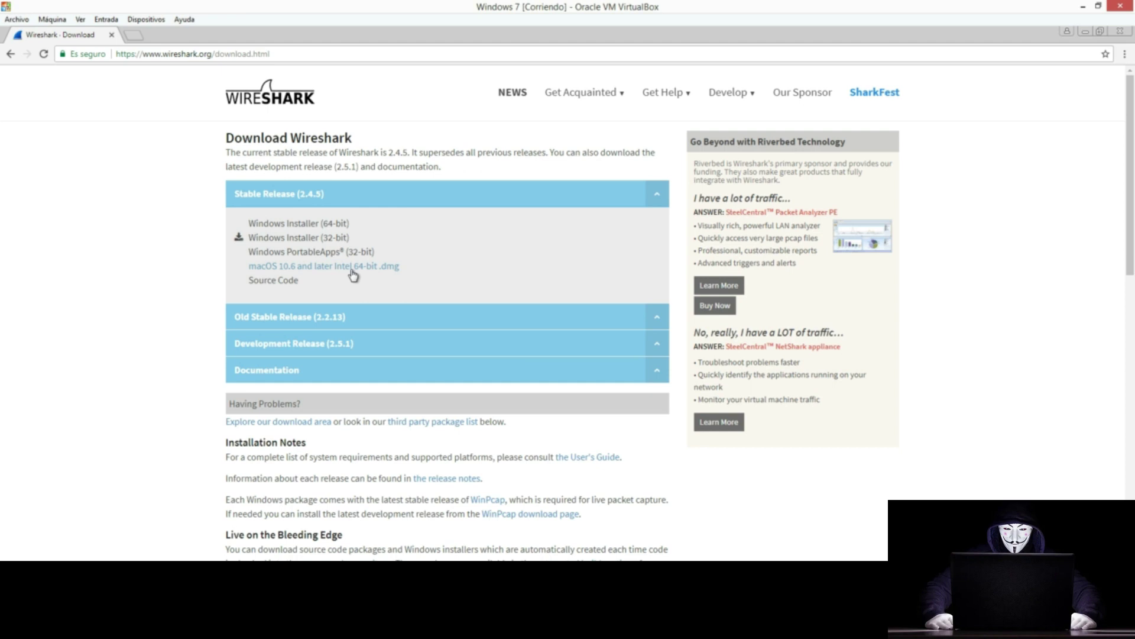
pyautogui.moveTo(469, 500); pyautogui.dragTo(506, 501)
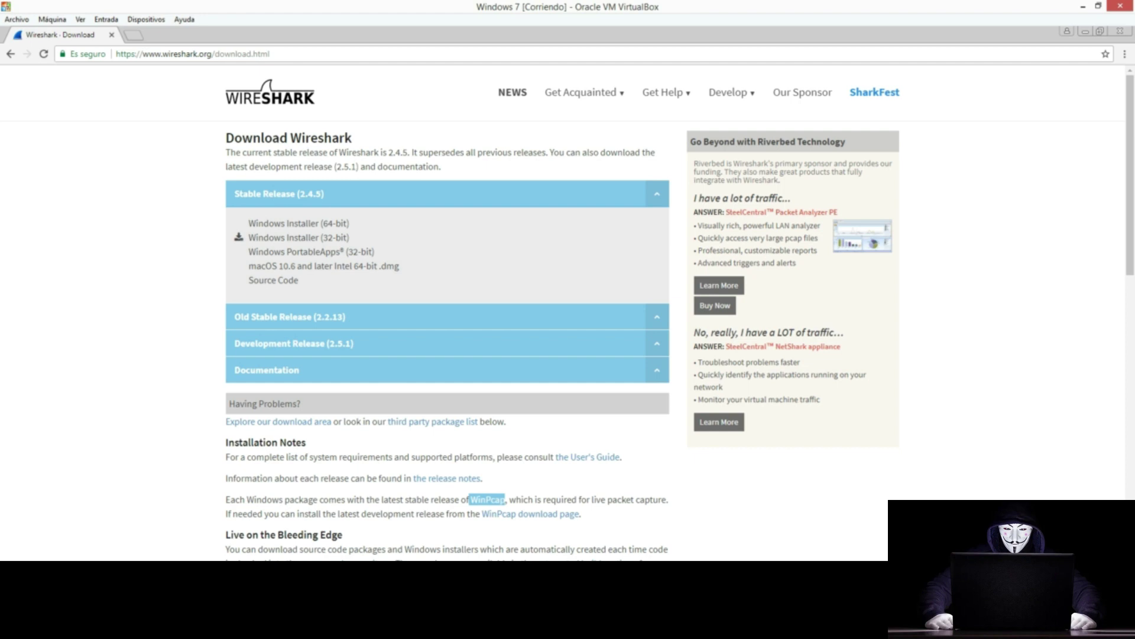
pyautogui.moveTo(226, 499); pyautogui.dragTo(433, 496)
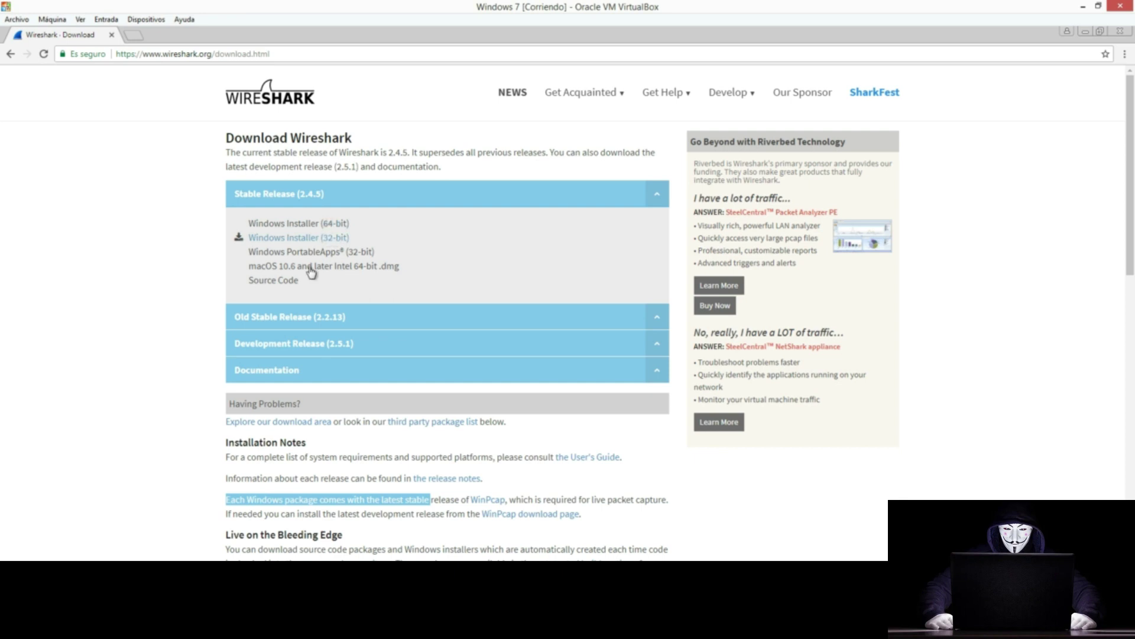
pyautogui.click(148, 627)
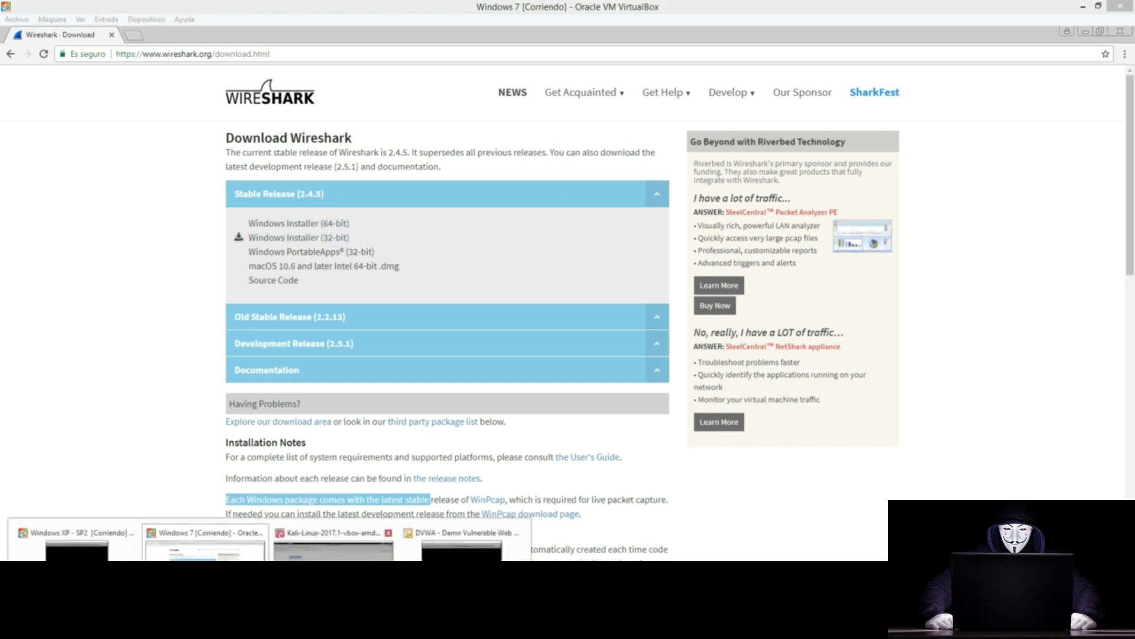
# Step: Dismiss Wireshark's Lua superuser error on Kali and bring the launching terminal forward
pyautogui.click(334, 543)
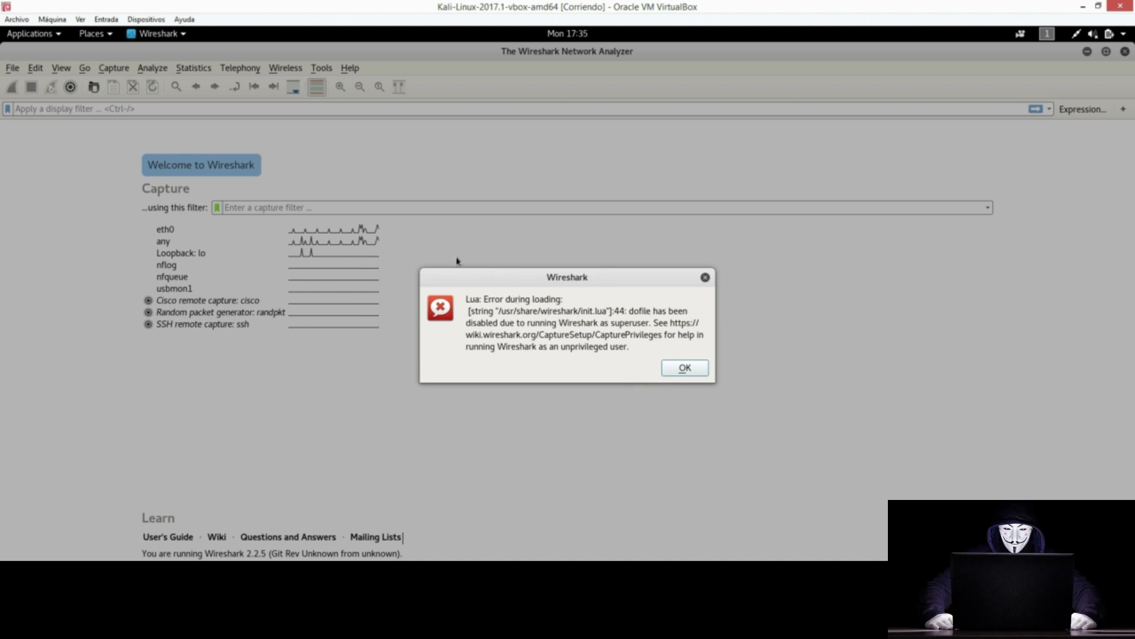
pyautogui.click(689, 370)
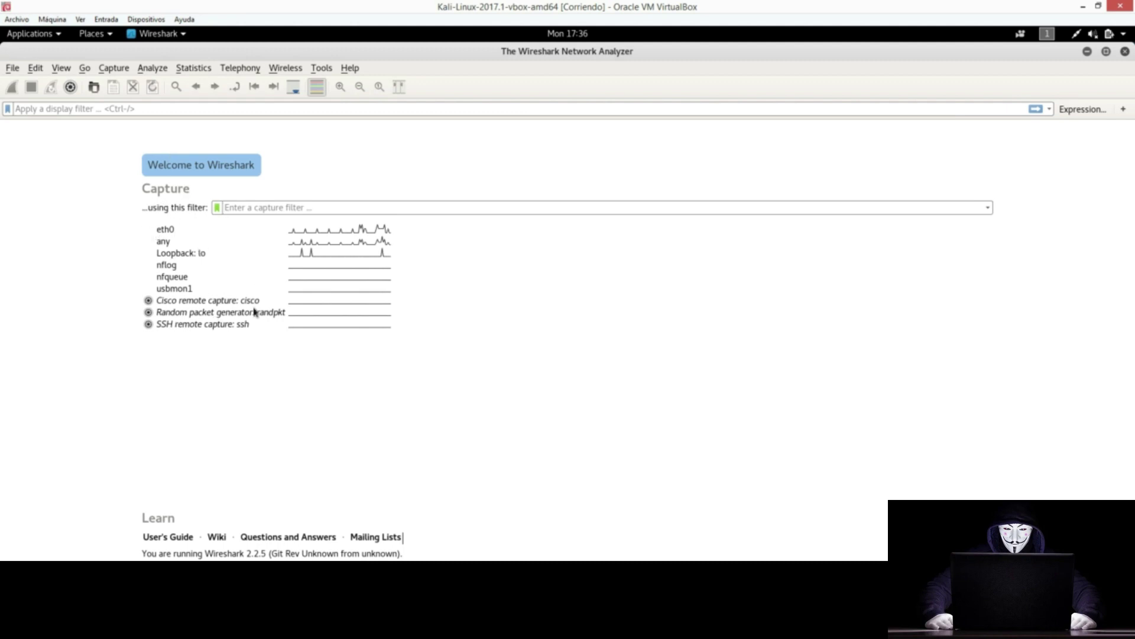
pyautogui.hotkey('alt', 'Tab')
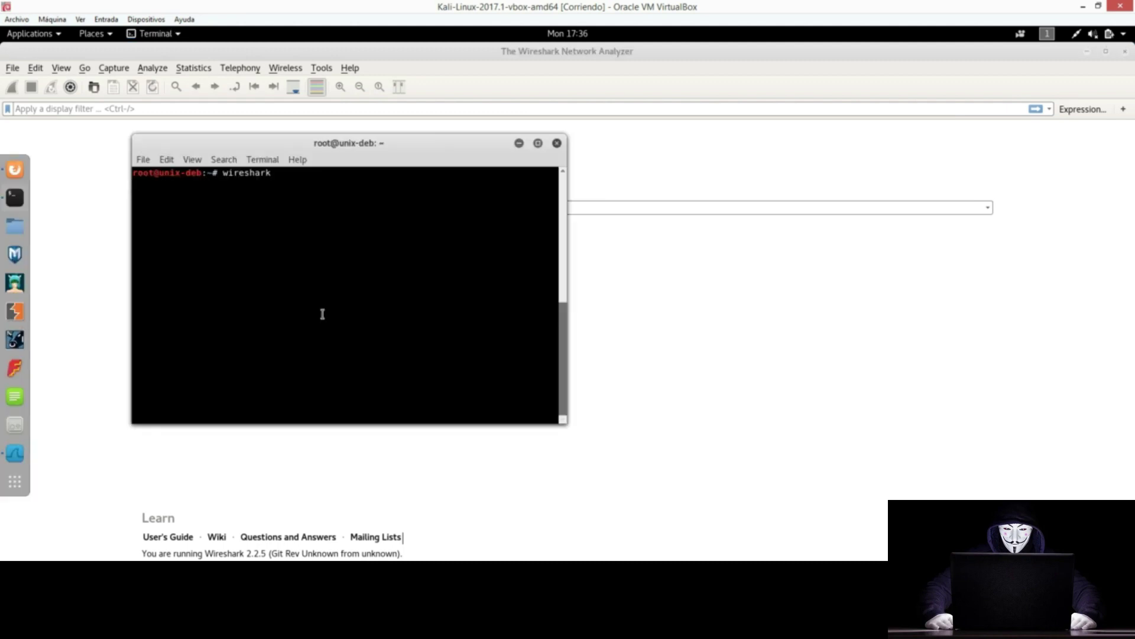
# Step: Run ifconfig in a new terminal and highlight the eth0 block showing 10.1.1.22
pyautogui.hotkey('ctrl', 'shift', 'n')
pyautogui.write('ifconfig')
pyautogui.press('Return')
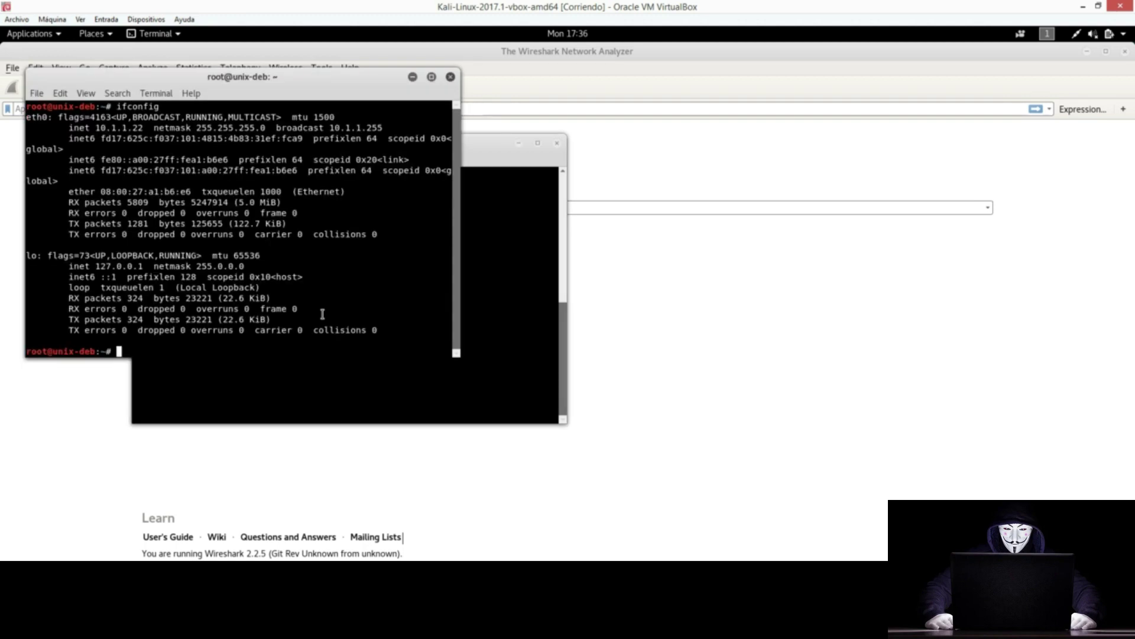
pyautogui.moveTo(228, 77); pyautogui.dragTo(732, 137)
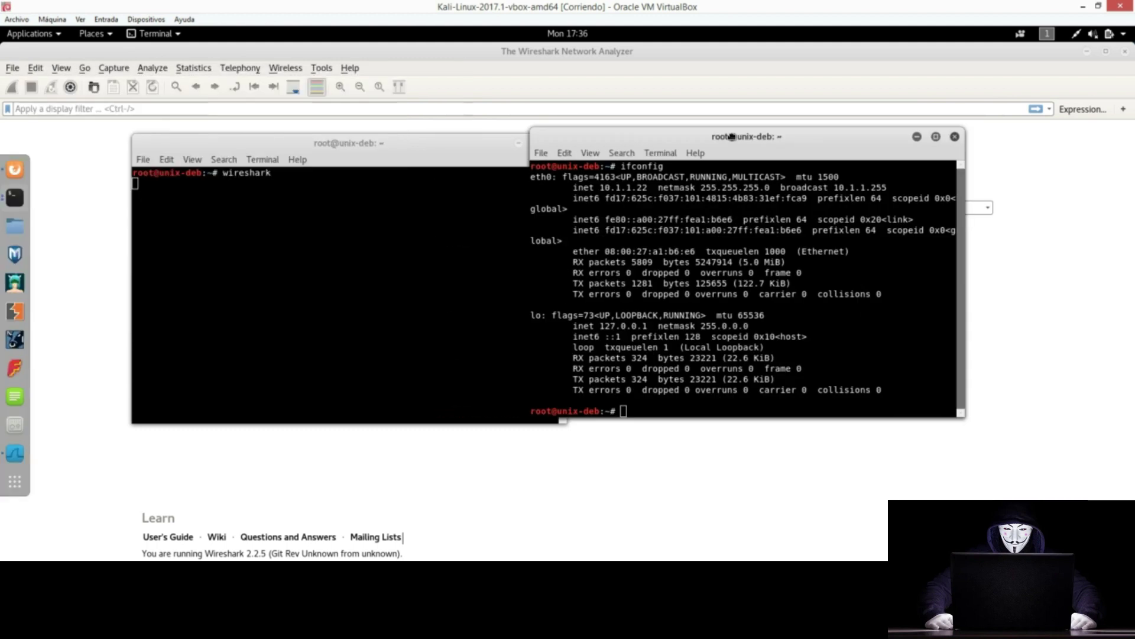
pyautogui.doubleClick(542, 177)
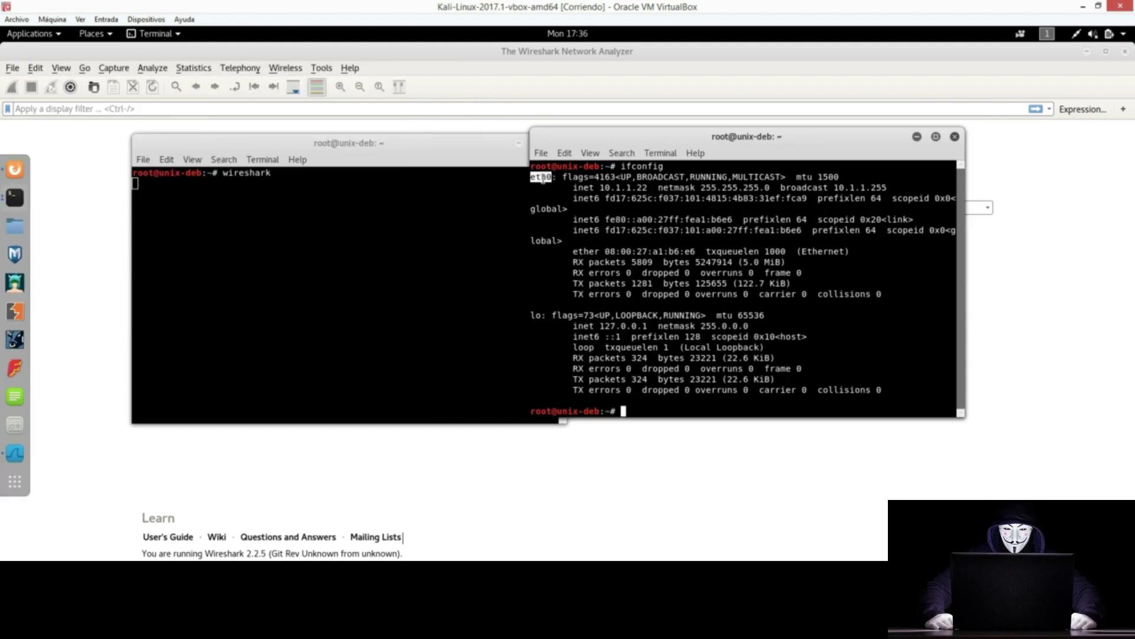
pyautogui.doubleClick(535, 315)
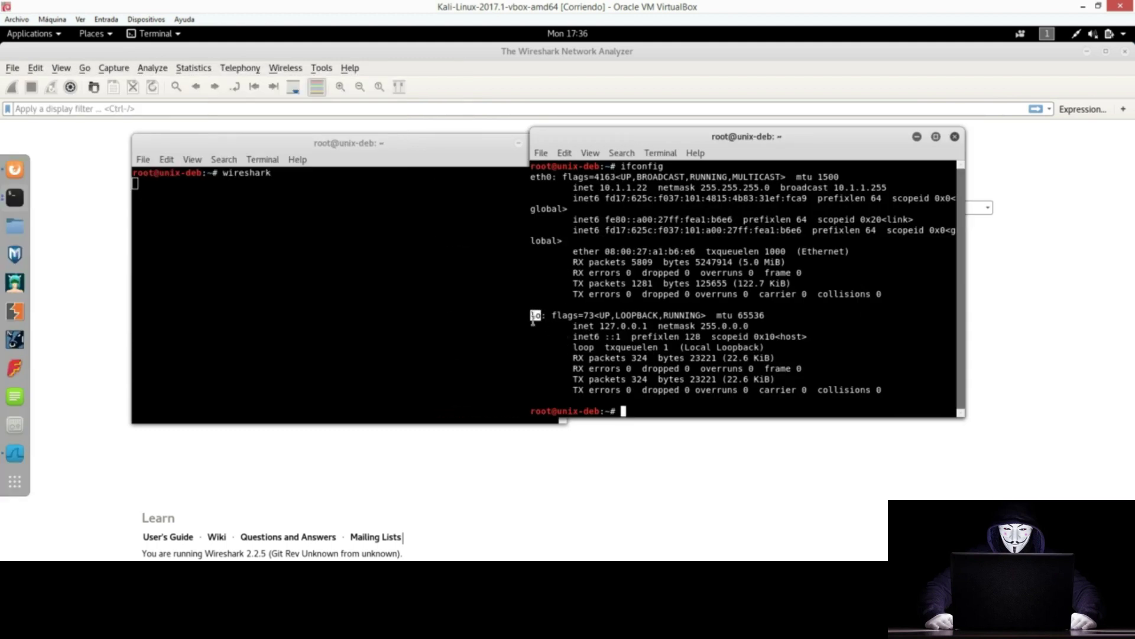
pyautogui.doubleClick(541, 176)
pyautogui.click(540, 319)
pyautogui.moveTo(901, 302); pyautogui.dragTo(516, 178)
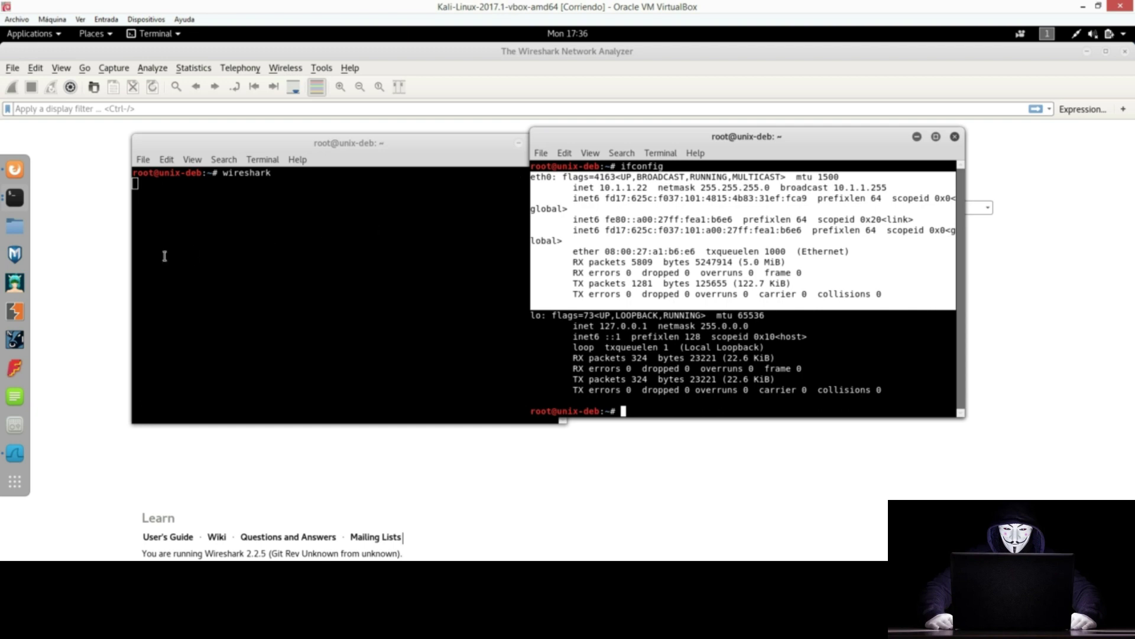
# Step: Start a live Wireshark capture on eth0 and inspect packet 1
pyautogui.click(88, 279)
pyautogui.doubleClick(183, 232)
pyautogui.click(138, 142)
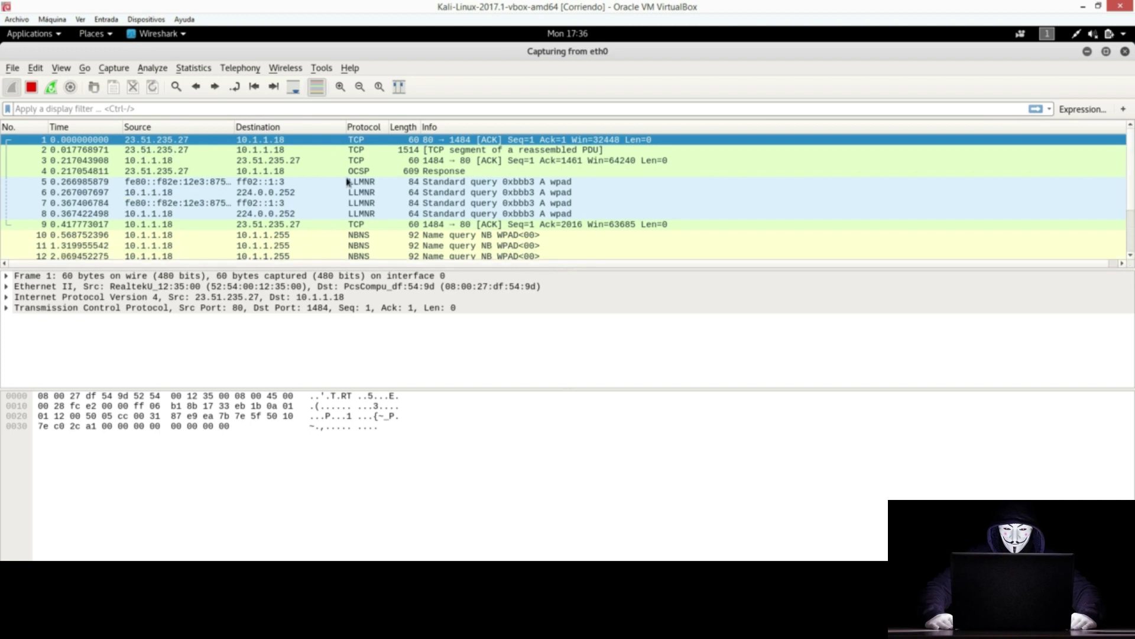
# Step: Inspect packet 3, a TCP ACK from 10.1.1.18 port 1484, then bring the terminals forward
pyautogui.click(509, 161)
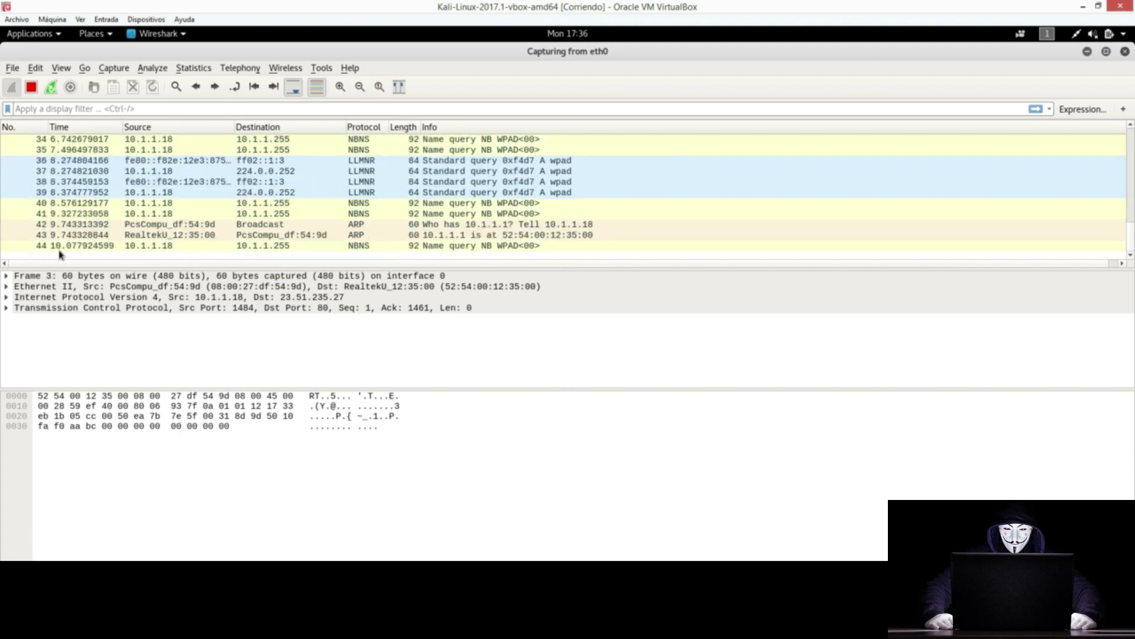
pyautogui.scroll(10, 60, 254)
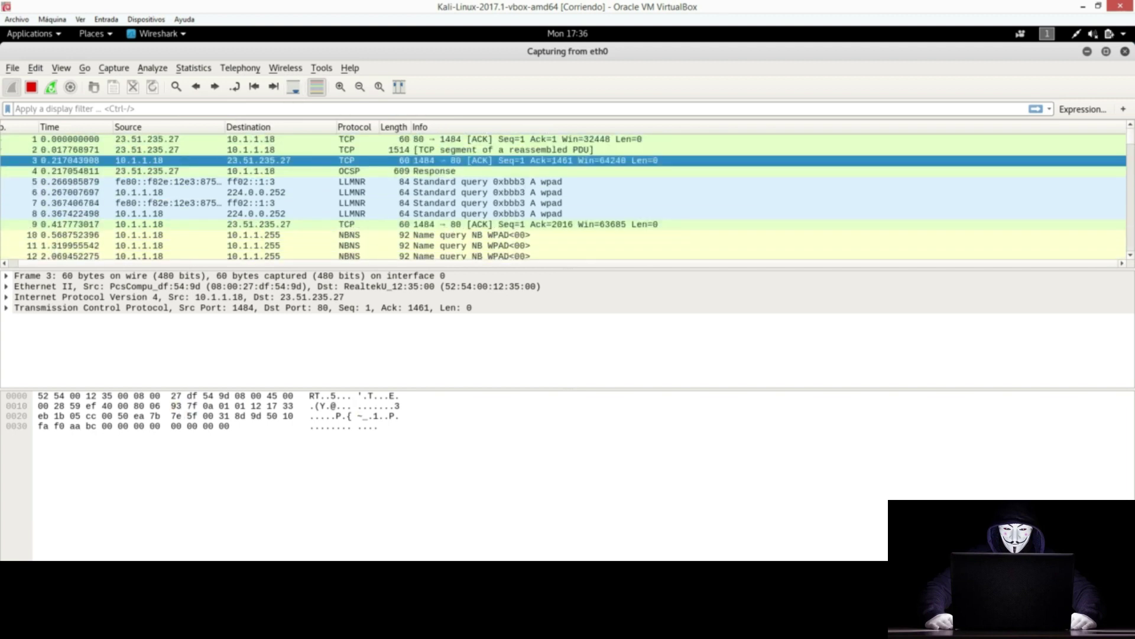
pyautogui.click(270, 626)
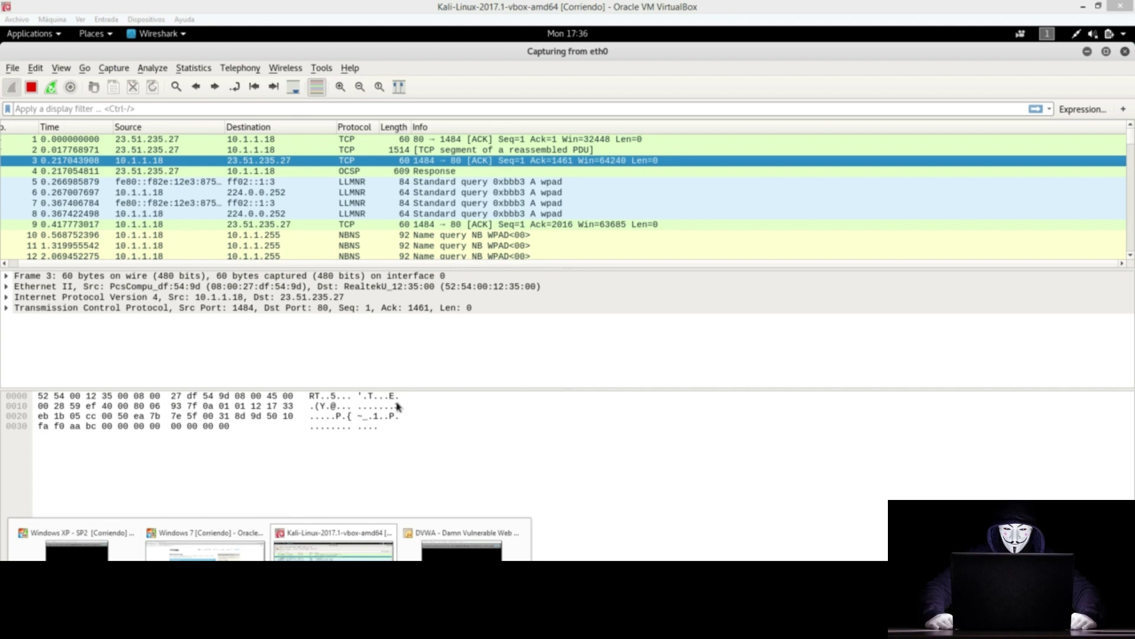
pyautogui.click(360, 341)
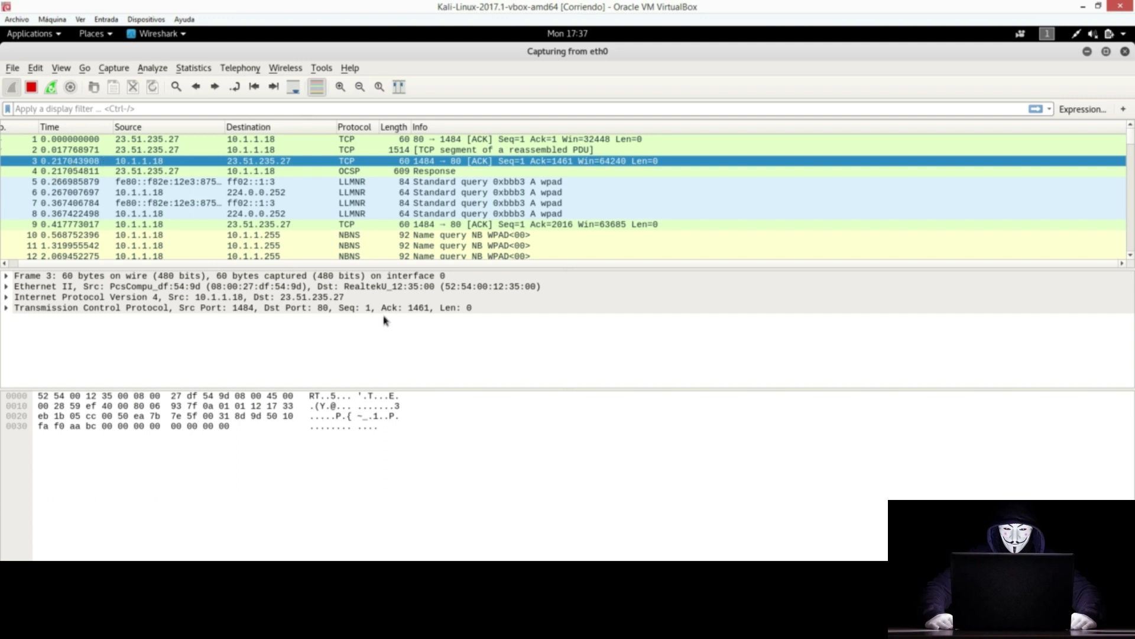
pyautogui.hotkey('alt', 'Tab')
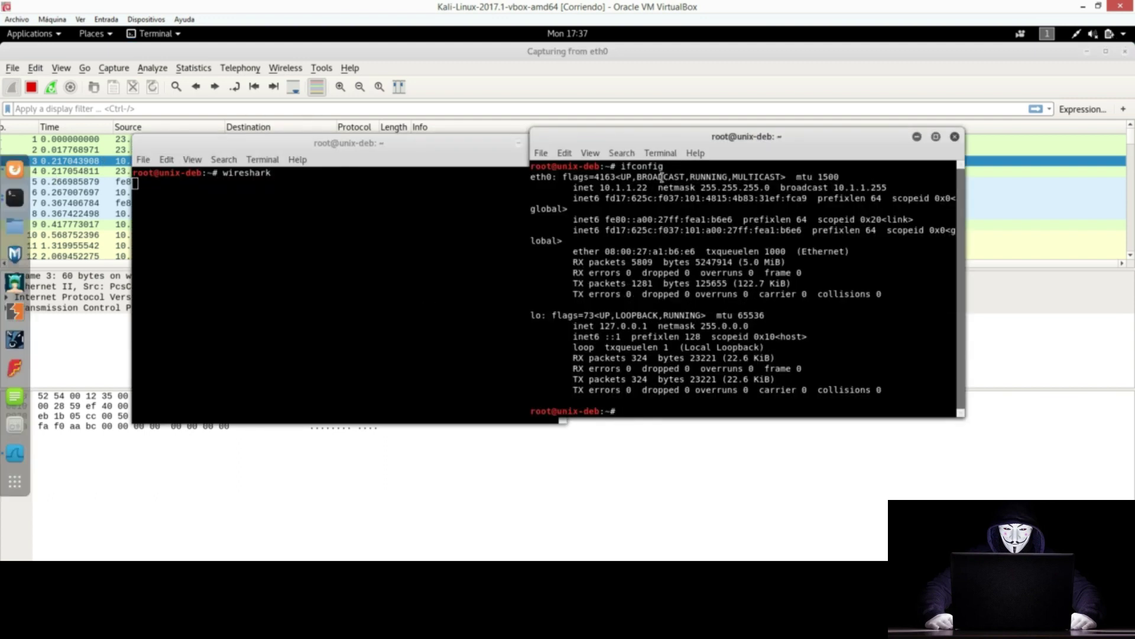
# Step: Mark the Kali address 10.1.1.22, then inspect packet 1 in Wireshark's eth0 capture
pyautogui.doubleClick(623, 187)
pyautogui.click(503, 66)
pyautogui.click(247, 142)
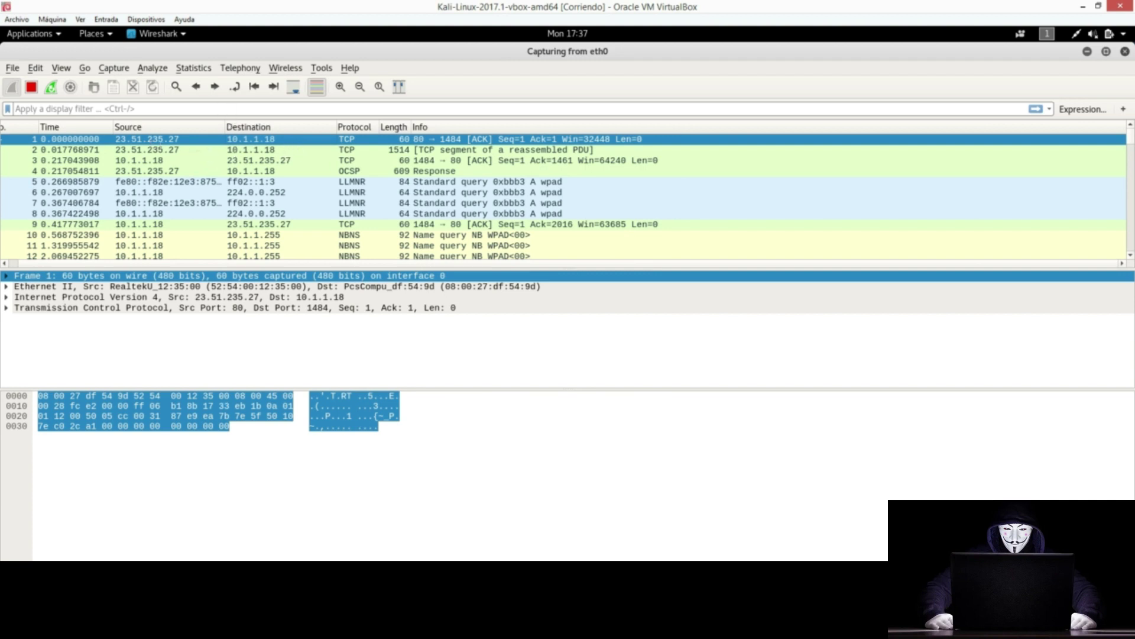
# Step: Run ipconfig in a Windows 7 command prompt to show 10.1.1.18, then return to Kali's capture
pyautogui.click(269, 627)
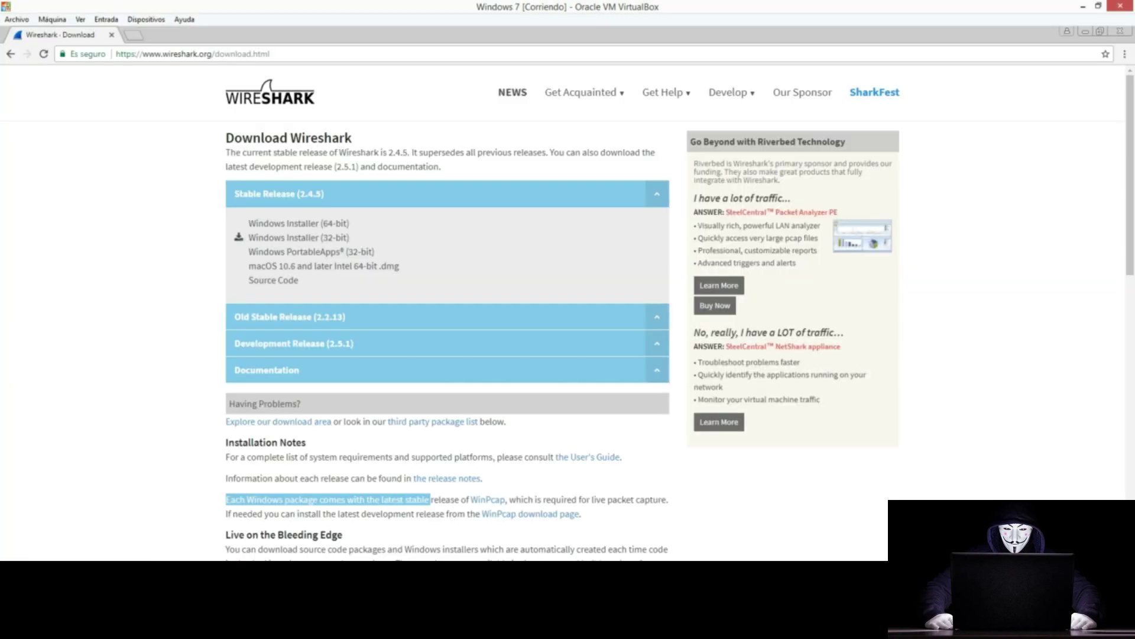
pyautogui.click(205, 541)
pyautogui.press('super+r')
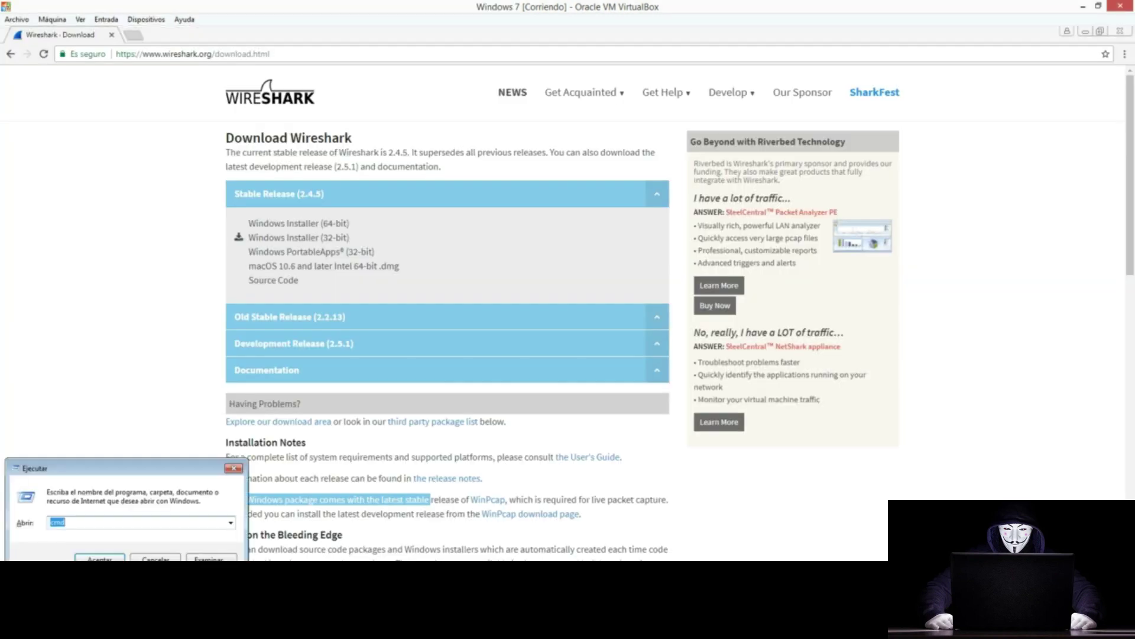
pyautogui.press('Return')
pyautogui.write('ipconfig')
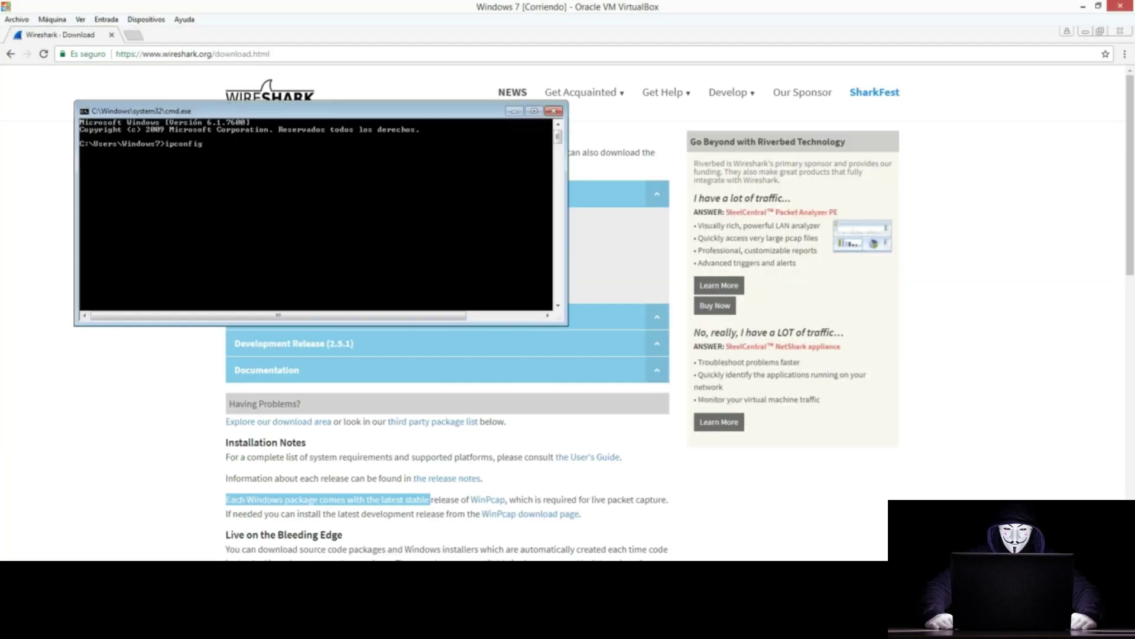
pyautogui.press('Return')
pyautogui.scroll(6, 264, 203)
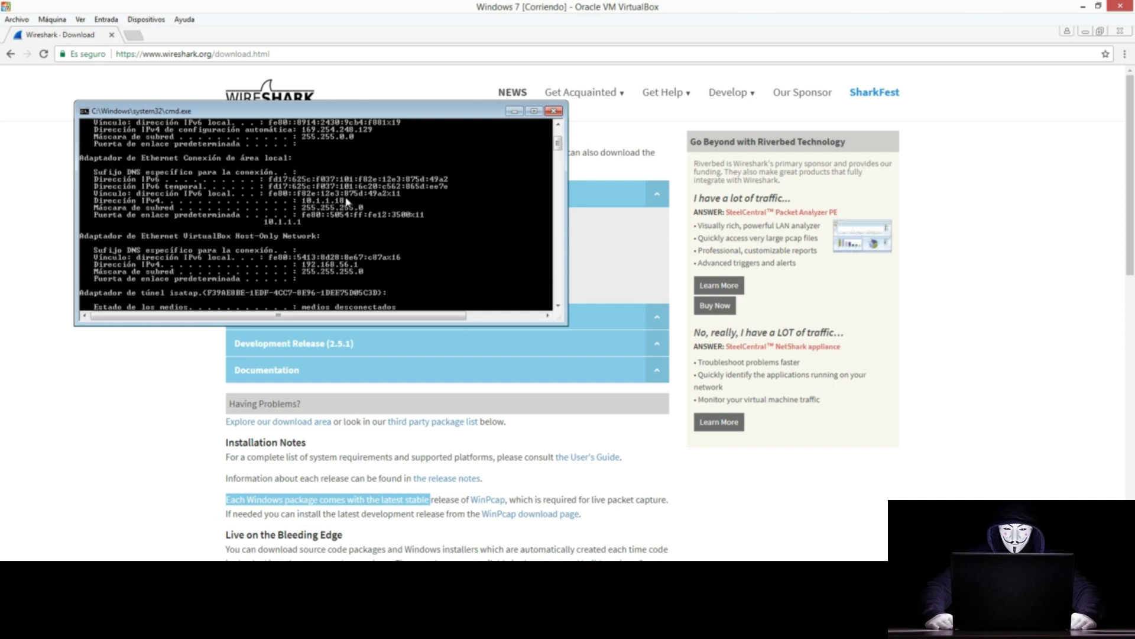
pyautogui.click(331, 541)
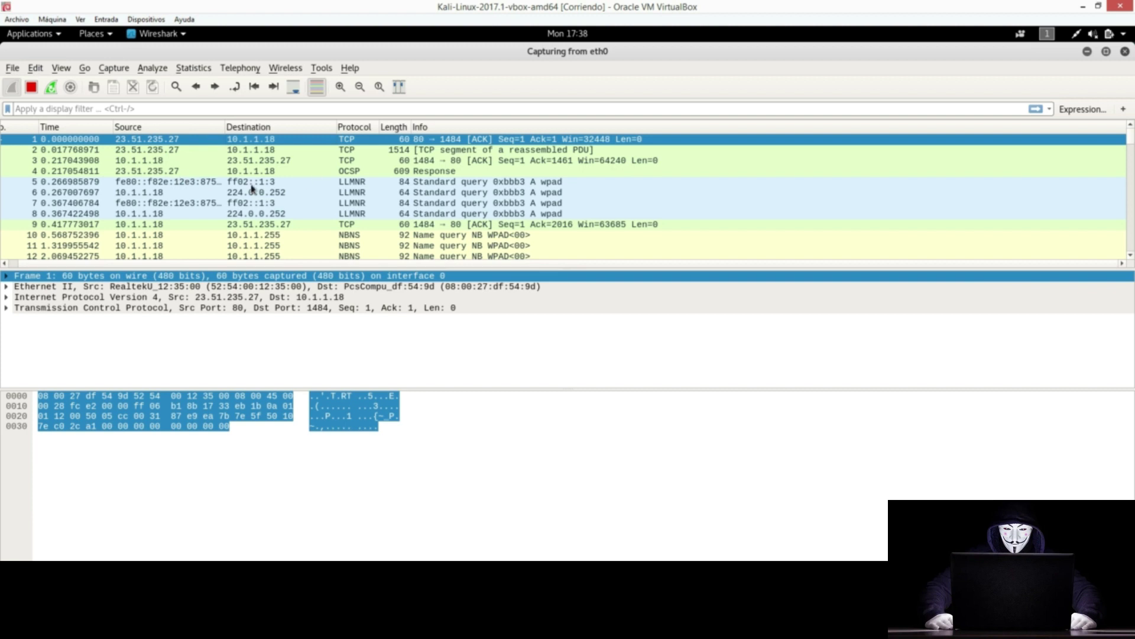
# Step: Inspect captured packet 6 and the HTTP 200 OK response in packet 57
pyautogui.click(170, 195)
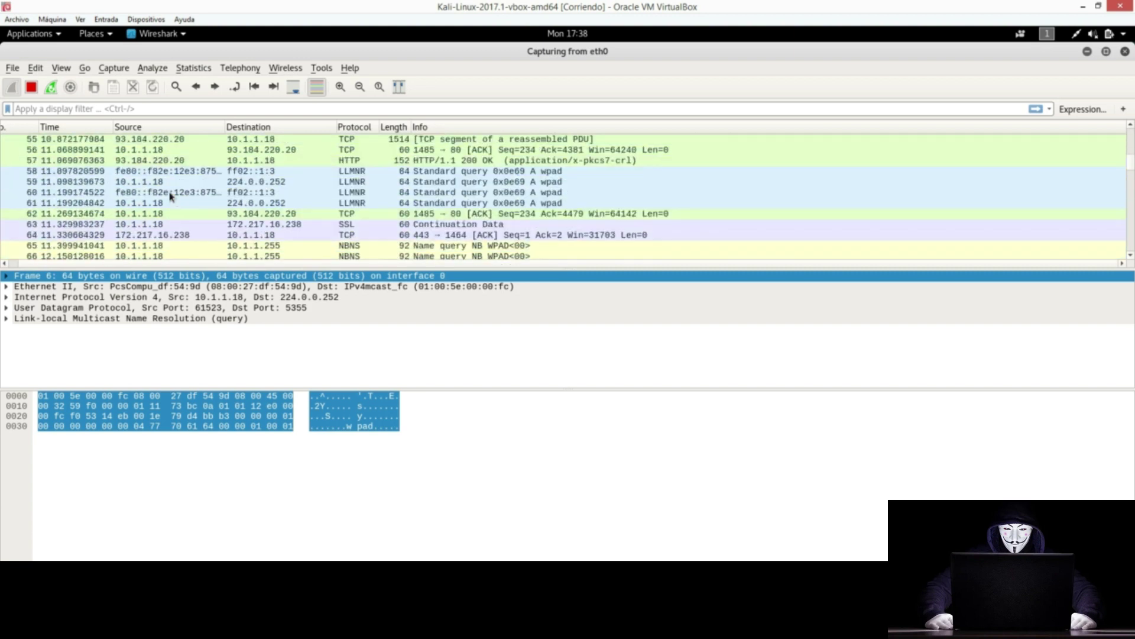
pyautogui.scroll(1, 170, 195)
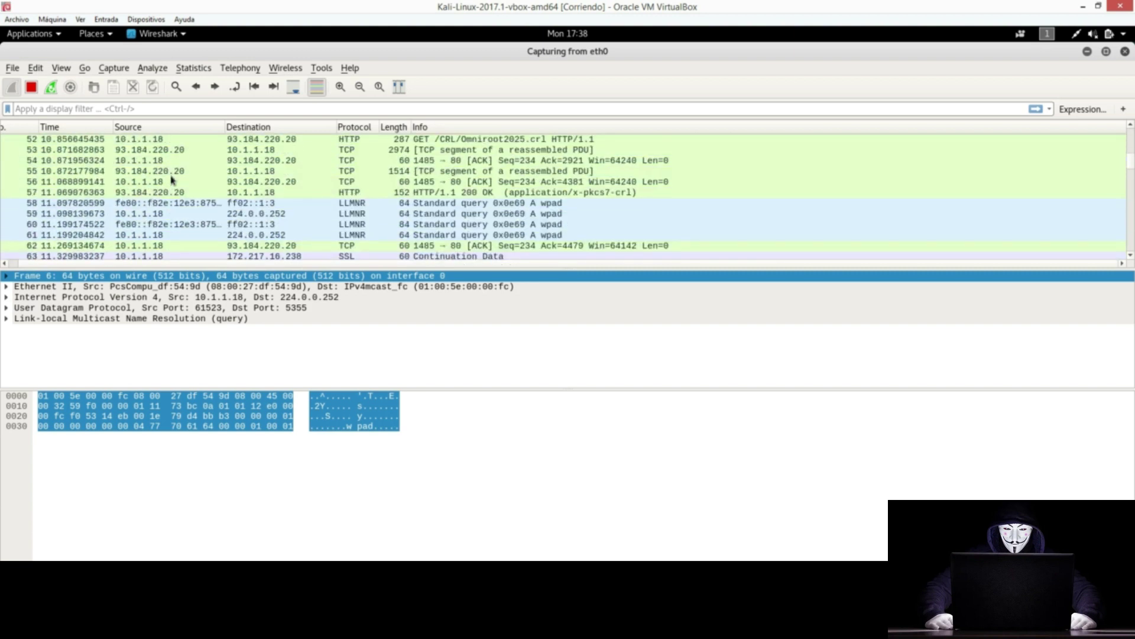
pyautogui.click(174, 192)
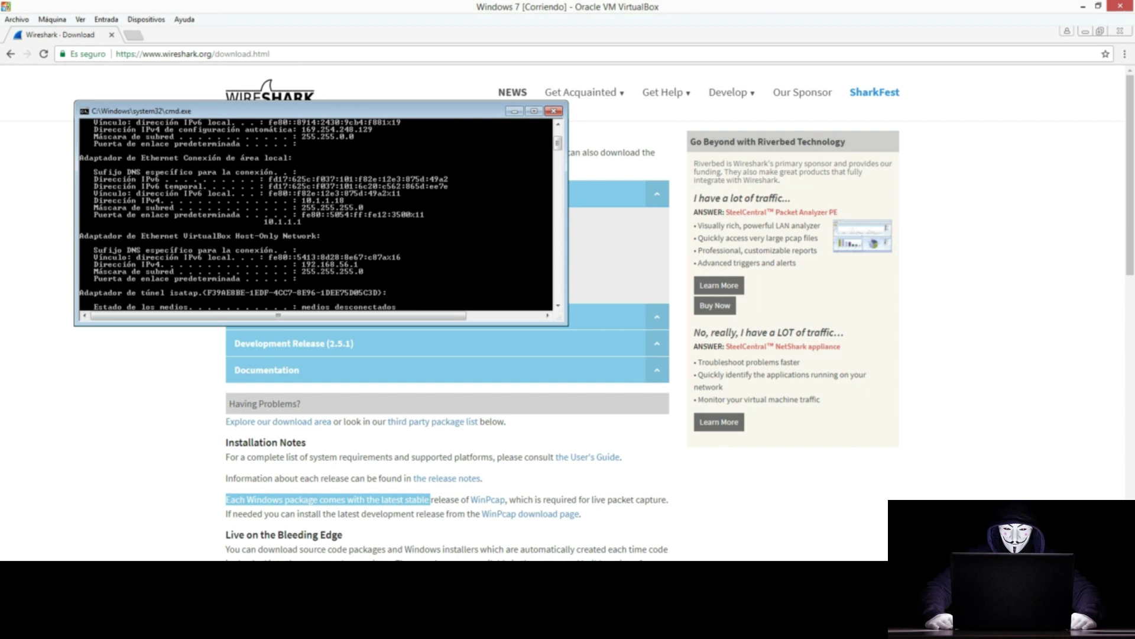
# Step: Load comunio.es in the Windows 7 Chrome browser
pyautogui.click(177, 54)
pyautogui.write('comunio')
pyautogui.press('Return')
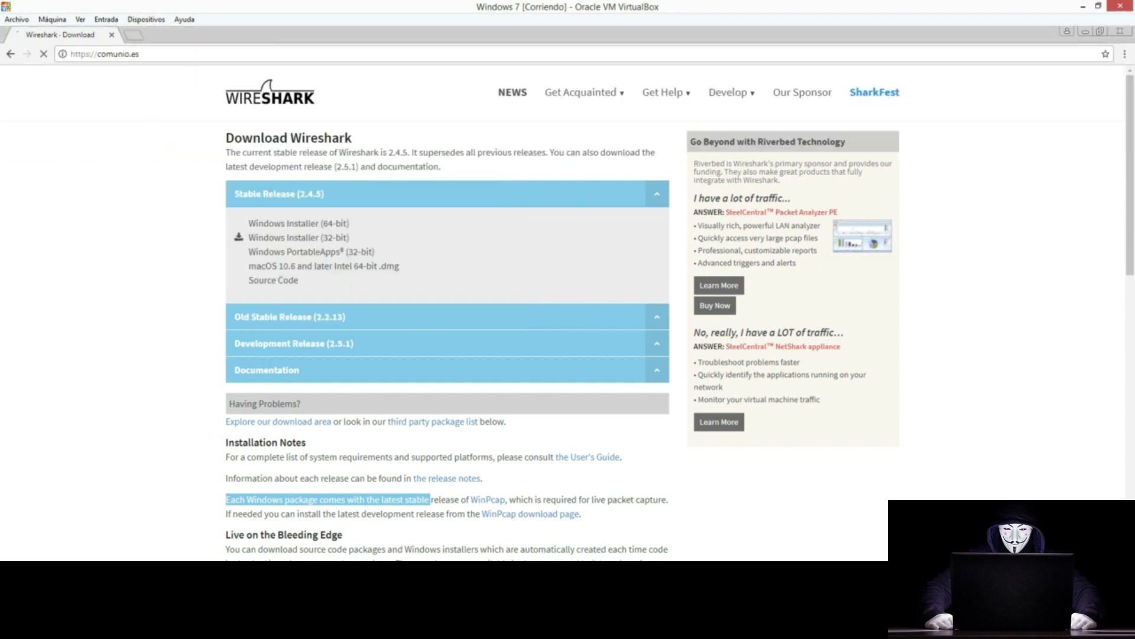
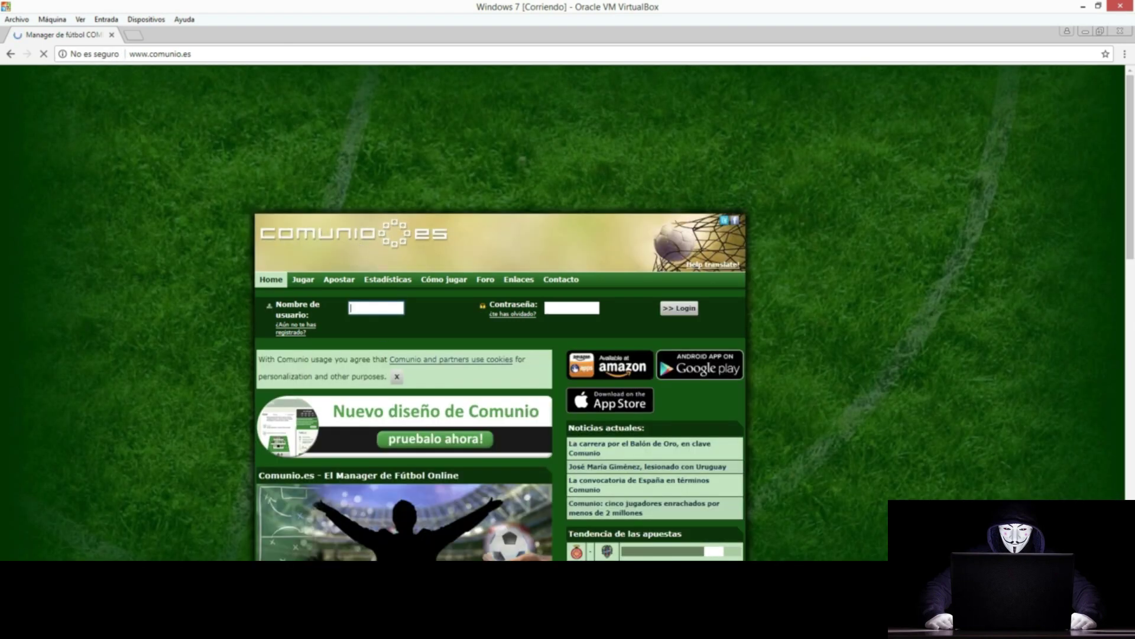
# Step: Fill the Comunio.es login form with the test username and the test account password
pyautogui.write('test')
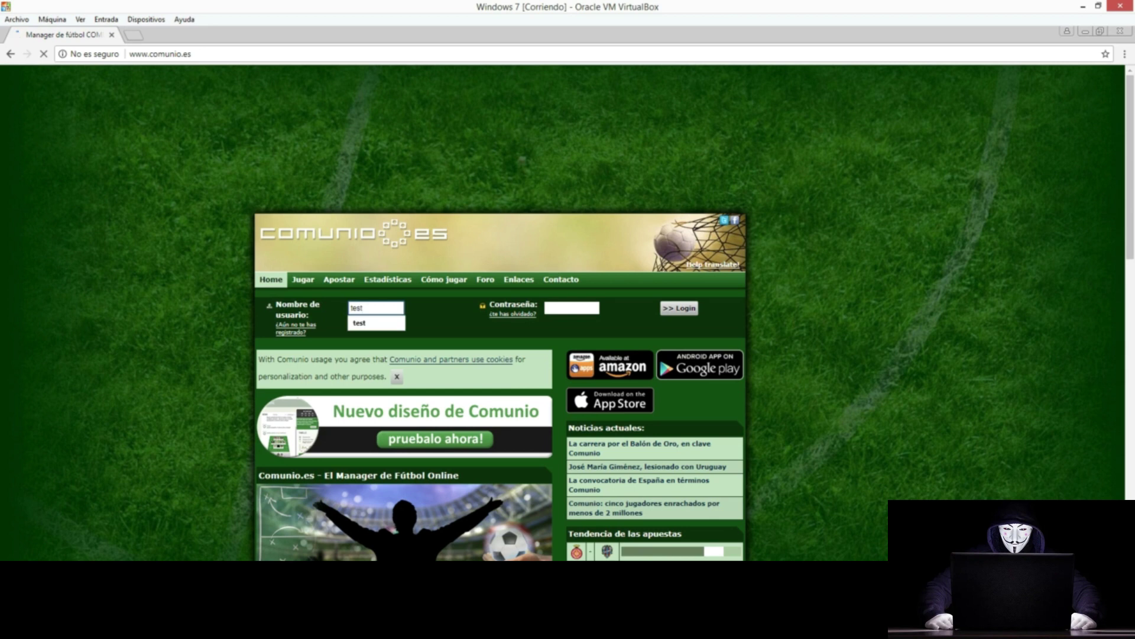
pyautogui.press('Tab')
pyautogui.write('test')
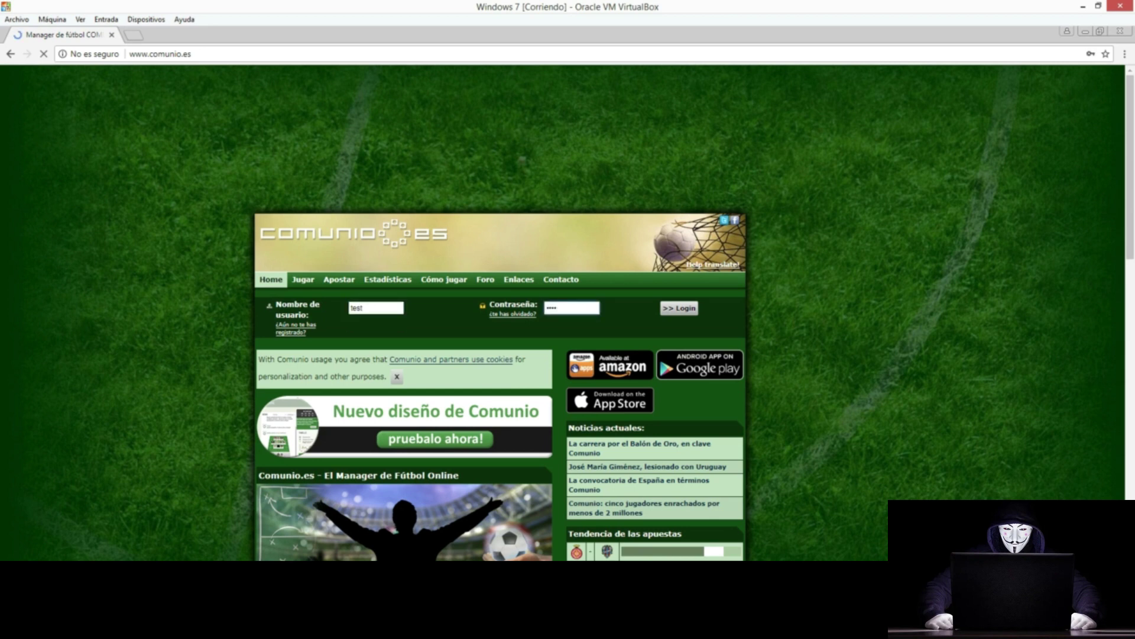
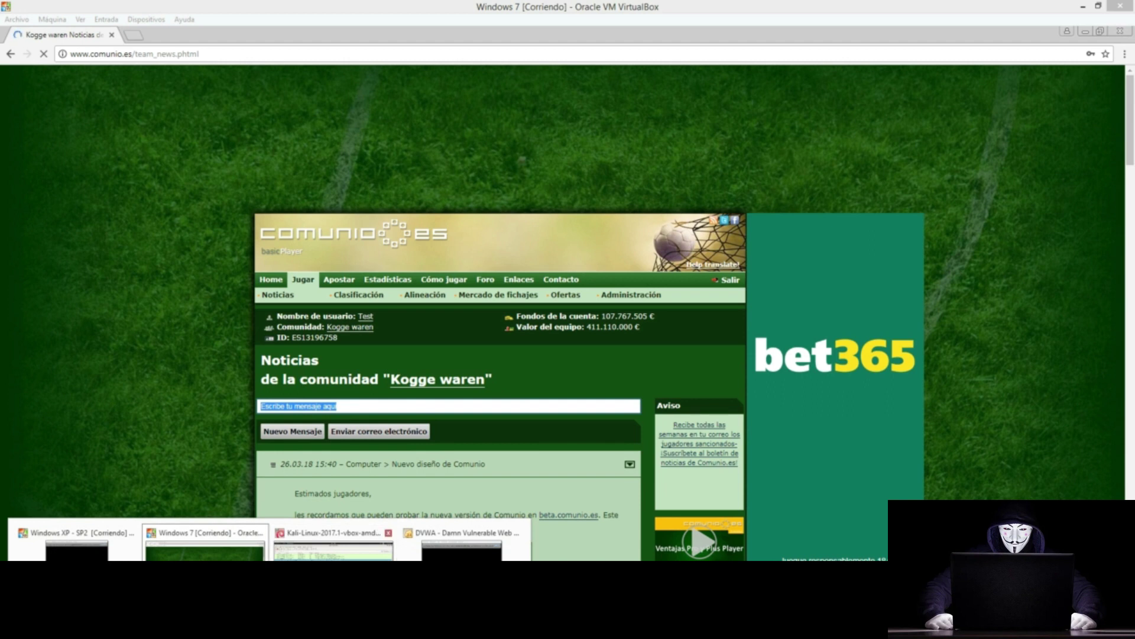
# Step: Switch to the Kali-Linux VM running the Wireshark capture on eth0 and focus its display filter bar
pyautogui.click(331, 538)
pyautogui.click(156, 110)
# Step: Apply the display filter http contains "comunio" to list HTTP traffic between 10.1.1.18 and 46.245.181.141
pyautogui.write('http')
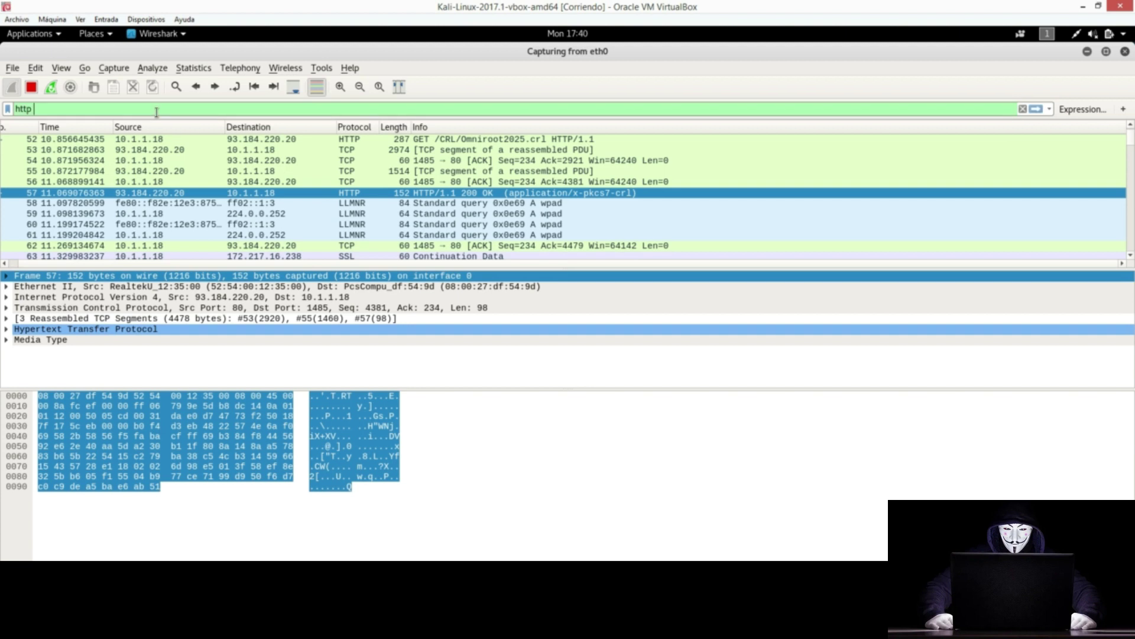
pyautogui.write(' con')
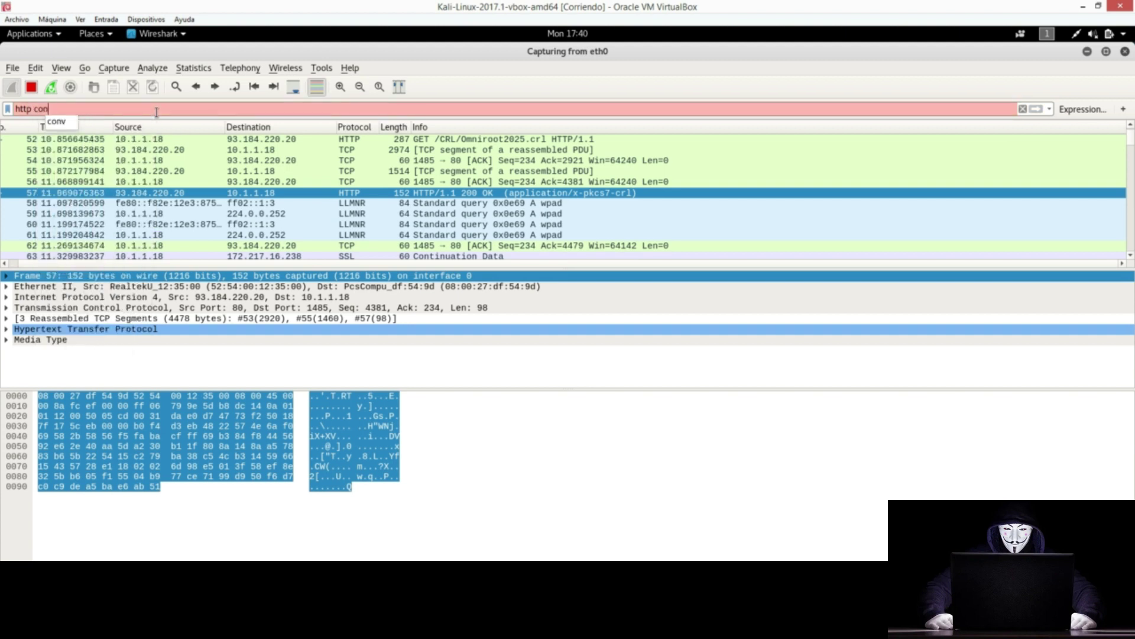
pyautogui.write('tains "comunio"')
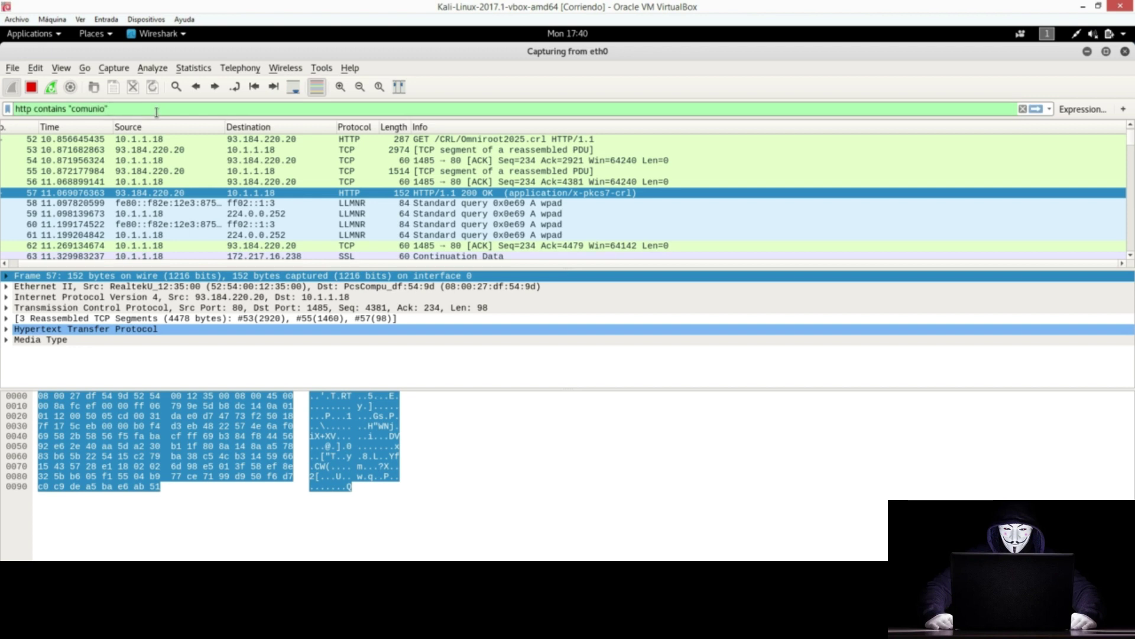
pyautogui.press('Return')
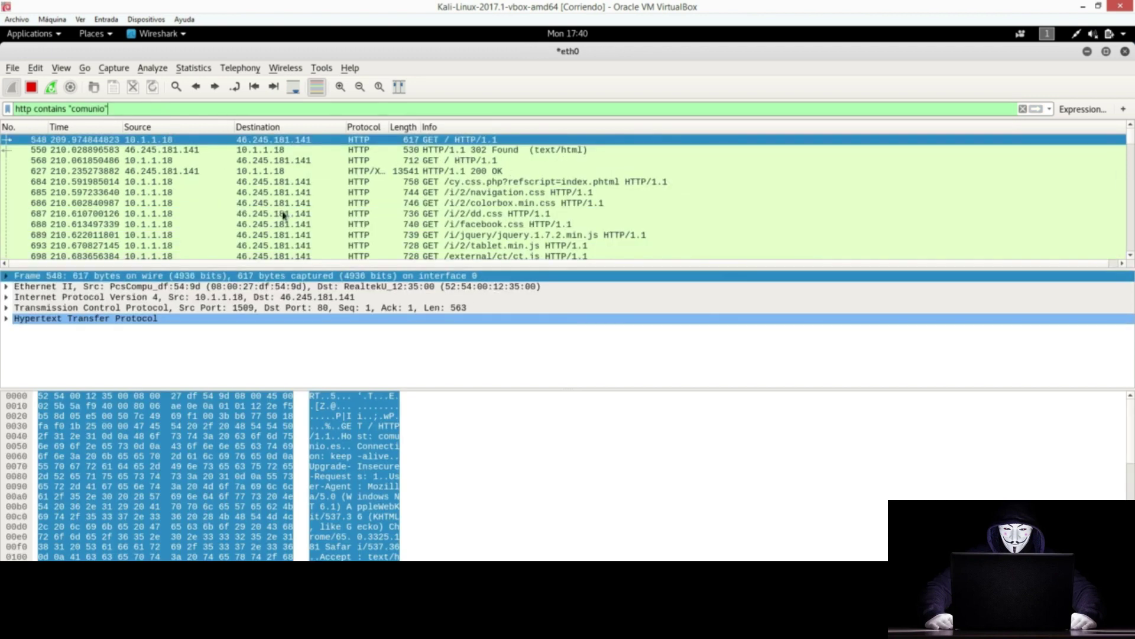
# Step: Highlight the filter's parts in turn: http, contains, and comunio
pyautogui.moveTo(31, 110); pyautogui.dragTo(14, 109)
pyautogui.doubleClick(49, 109)
pyautogui.doubleClick(87, 109)
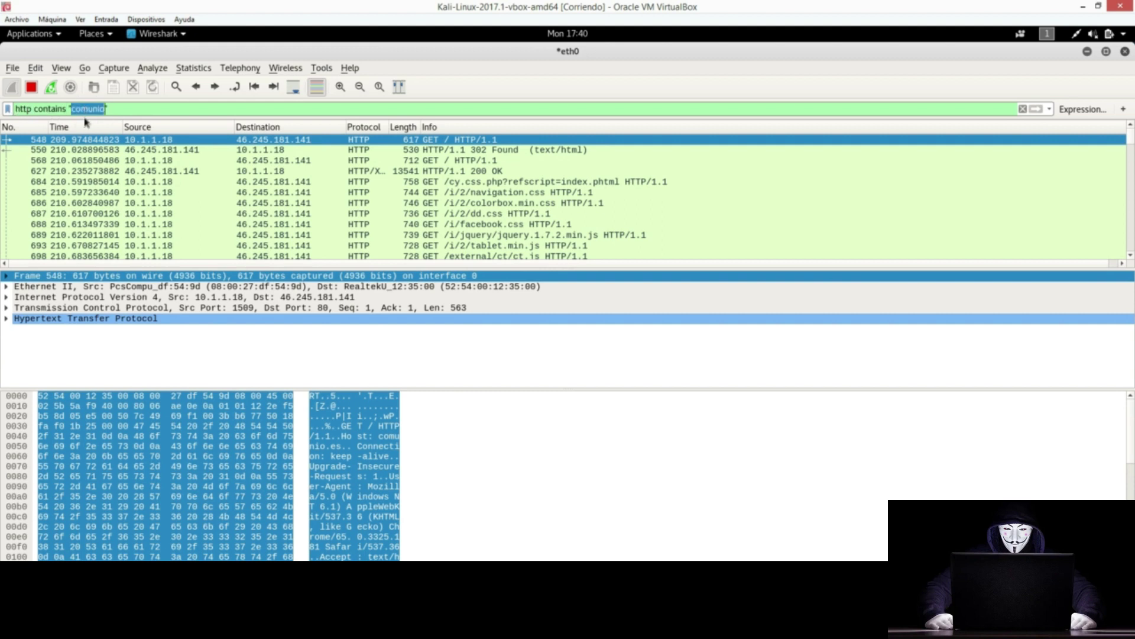
pyautogui.click(448, 162)
pyautogui.scroll(-2, 455, 206)
pyautogui.scroll(-2, 454, 206)
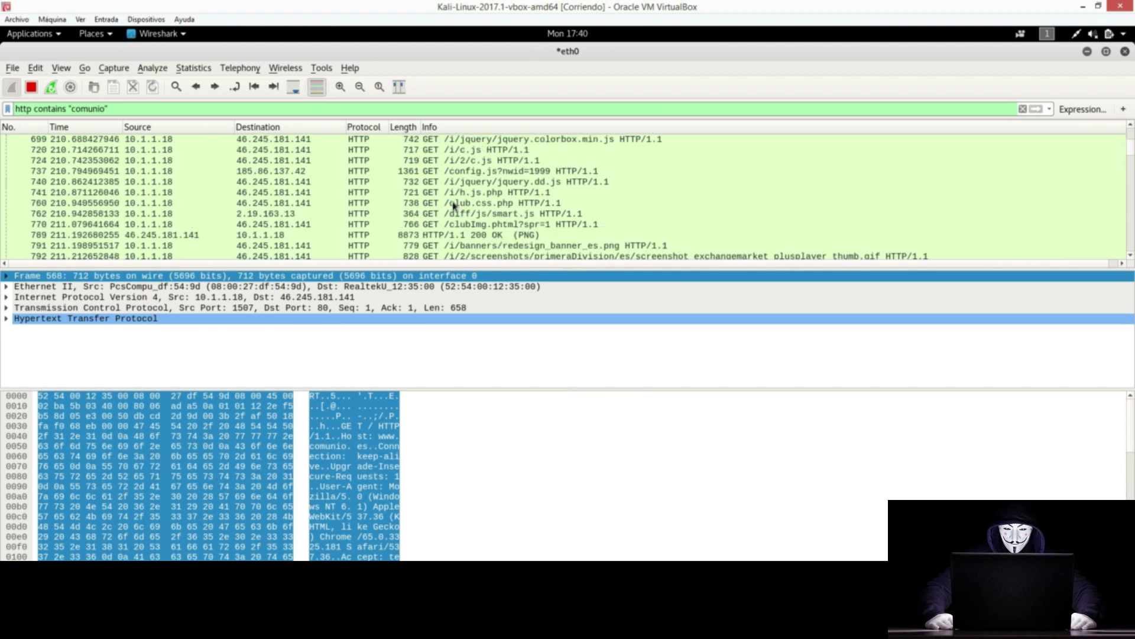
pyautogui.scroll(-12, 429, 173)
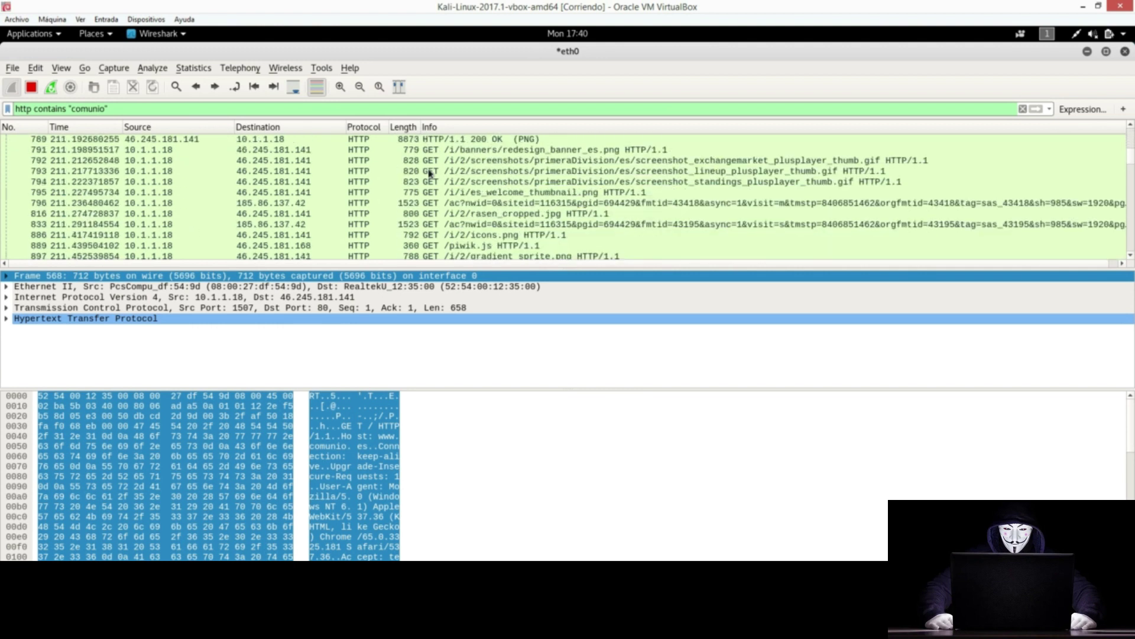
pyautogui.scroll(-12, 438, 173)
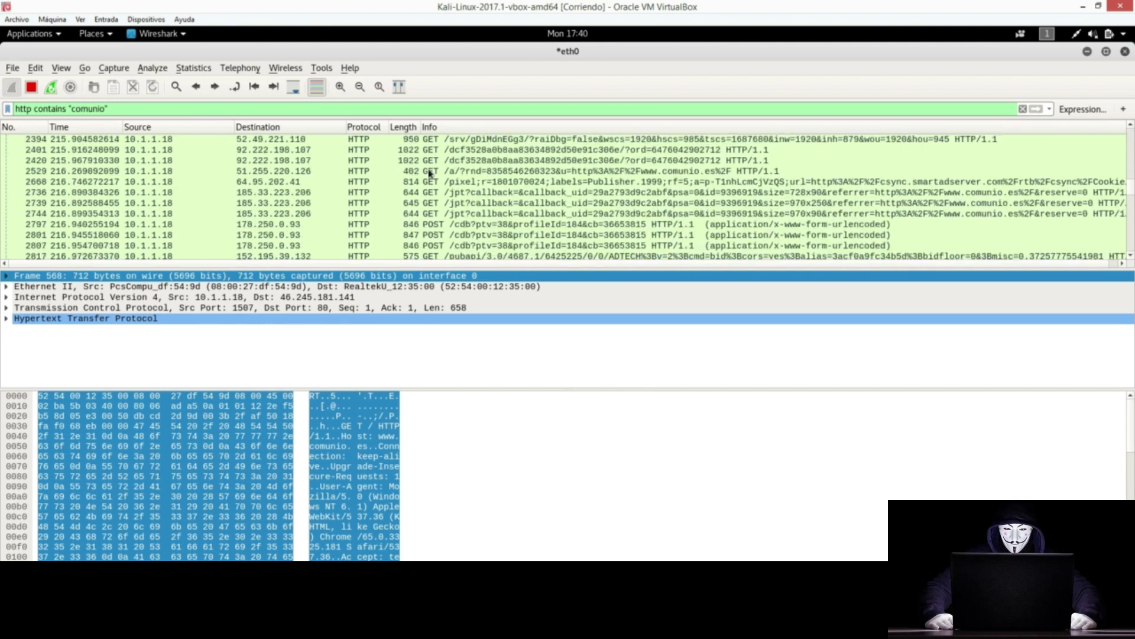
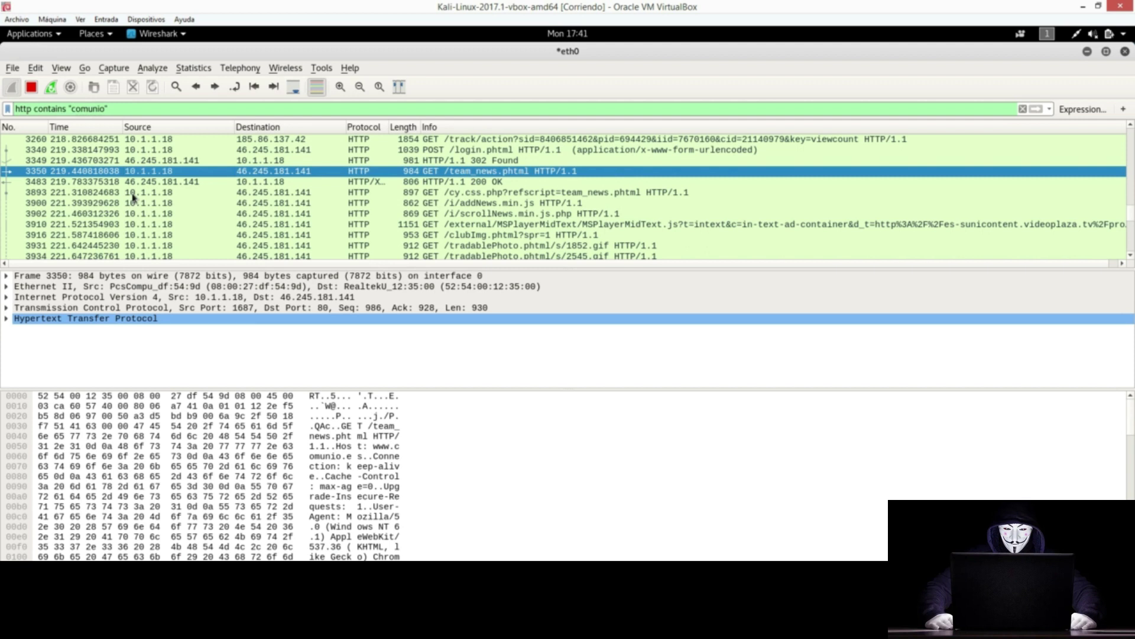
# Step: Highlight 'http' and 'contains' in the filter, then expand and collapse the HTTP details
pyautogui.doubleClick(25, 108)
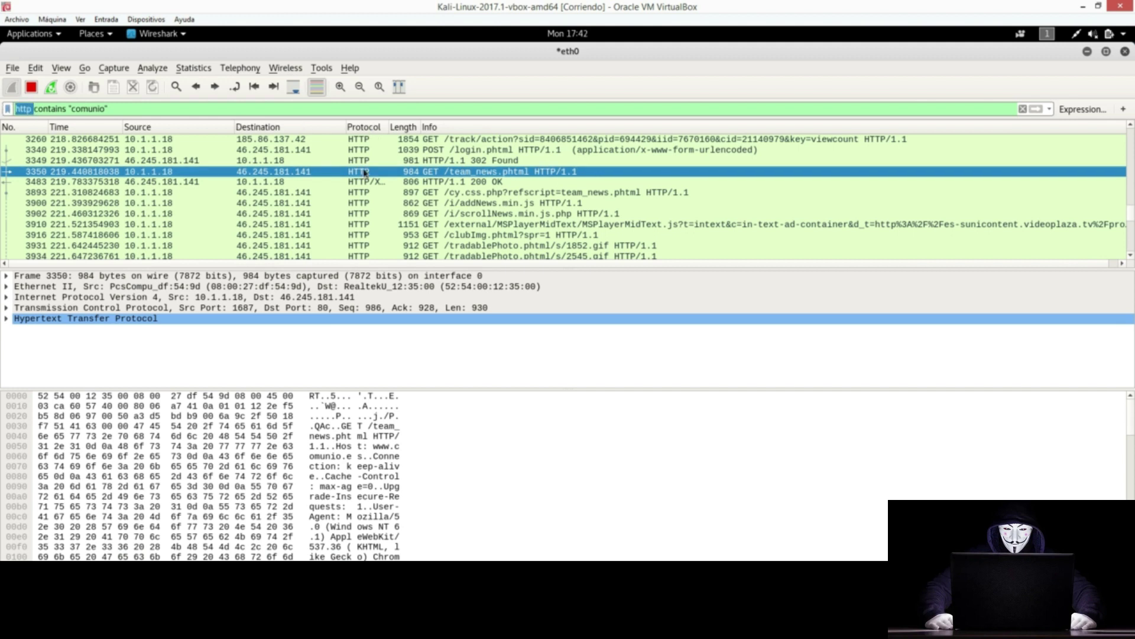
pyautogui.doubleClick(50, 109)
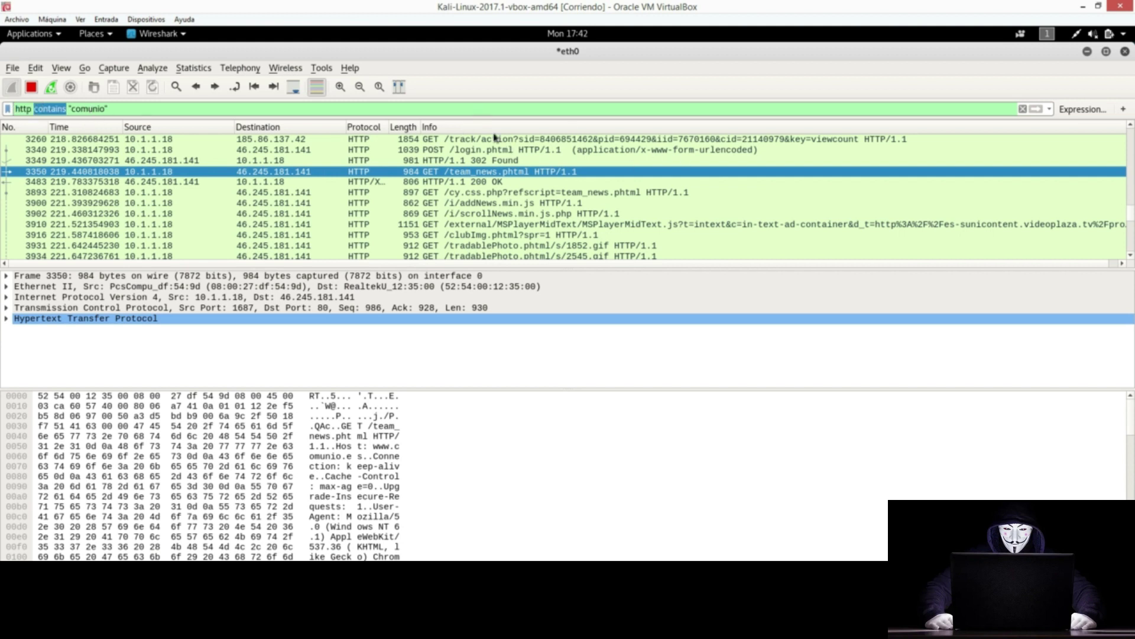
pyautogui.click(6, 318)
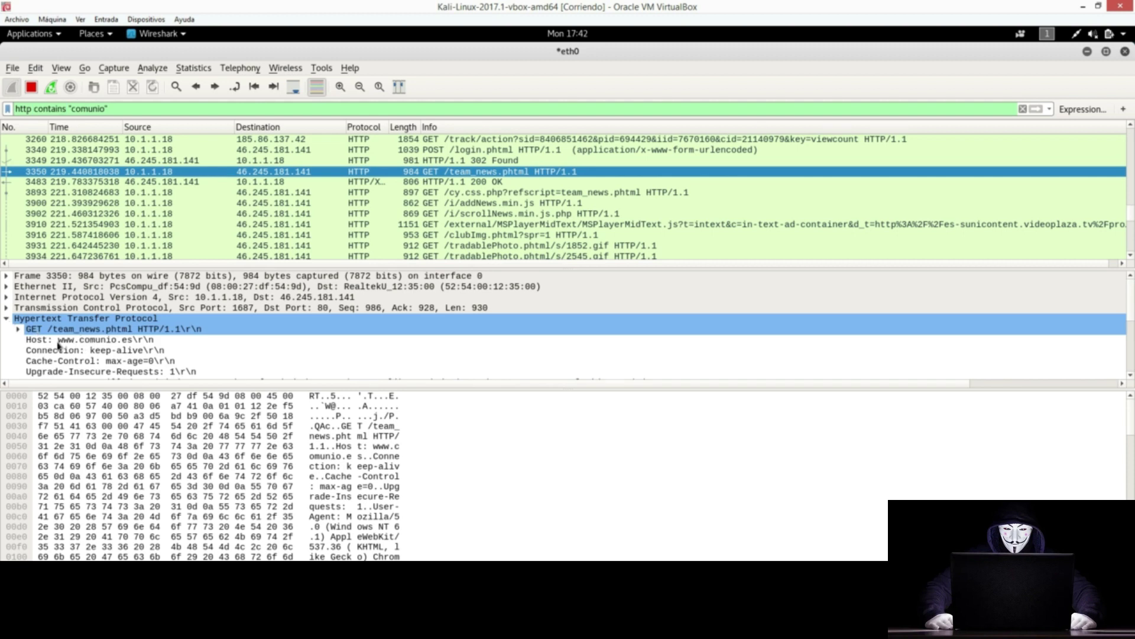
pyautogui.click(6, 319)
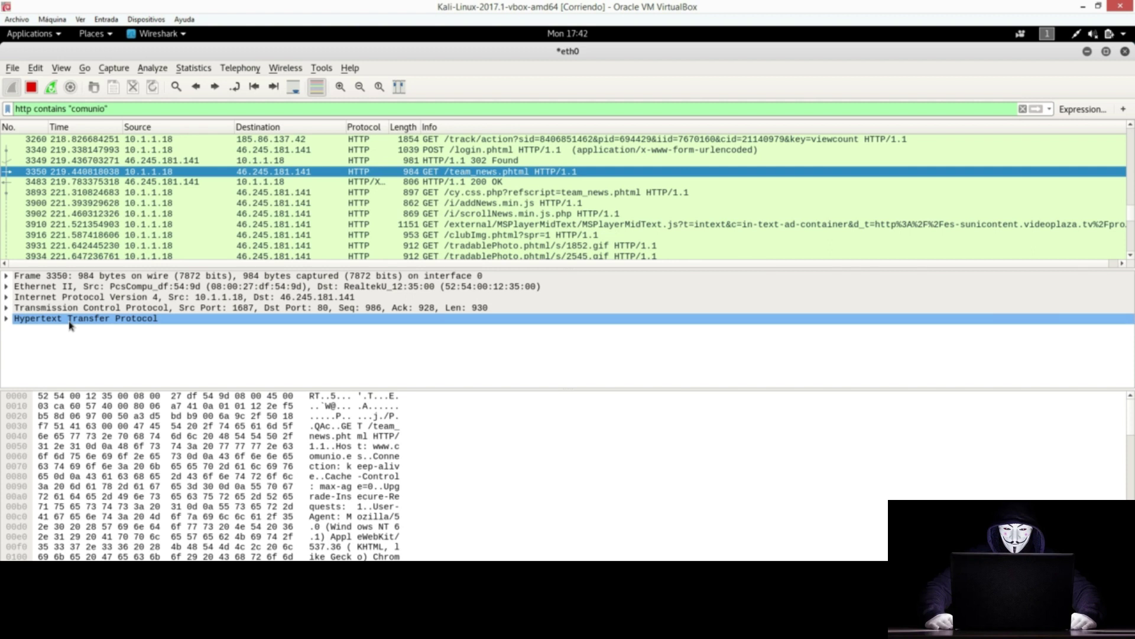
# Step: Select packet 3350 and show which bytes belong to its IPv4, TCP and HTTP layers
pyautogui.click(83, 278)
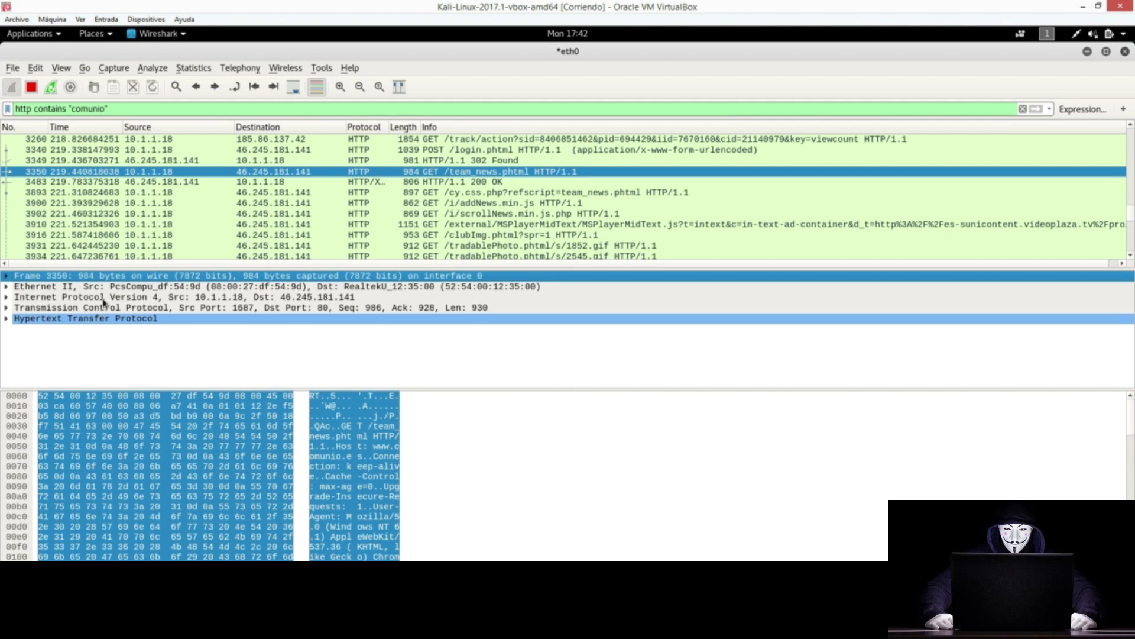
pyautogui.click(102, 299)
pyautogui.click(102, 308)
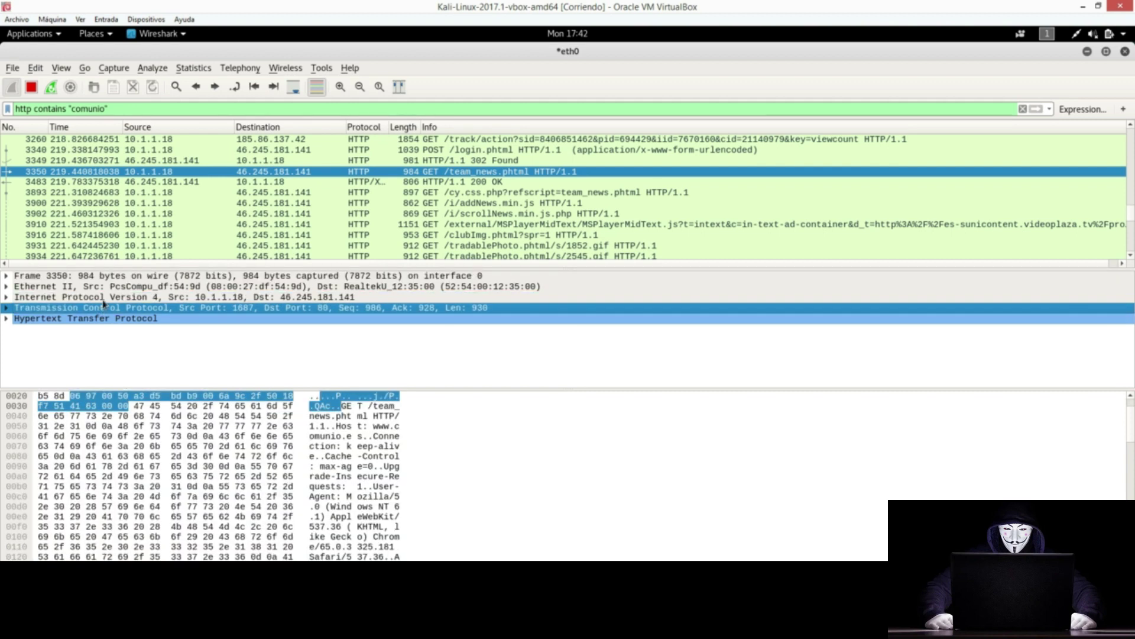
pyautogui.click(98, 320)
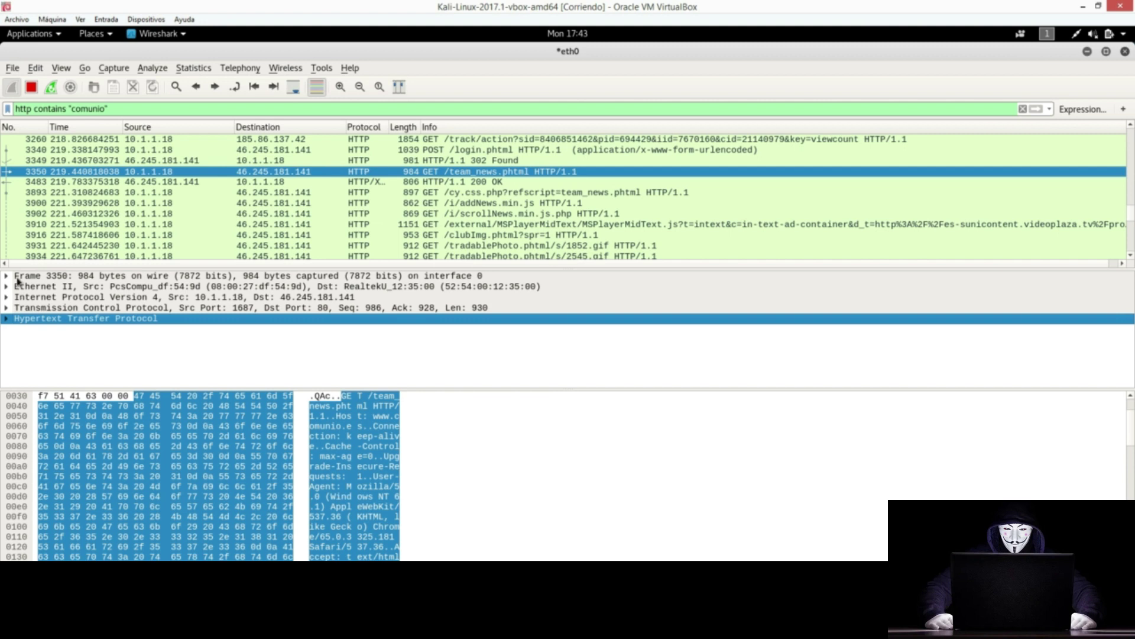
# Step: Expand packet 3350's TCP header to reveal source port 1687 and destination port 80
pyautogui.click(7, 308)
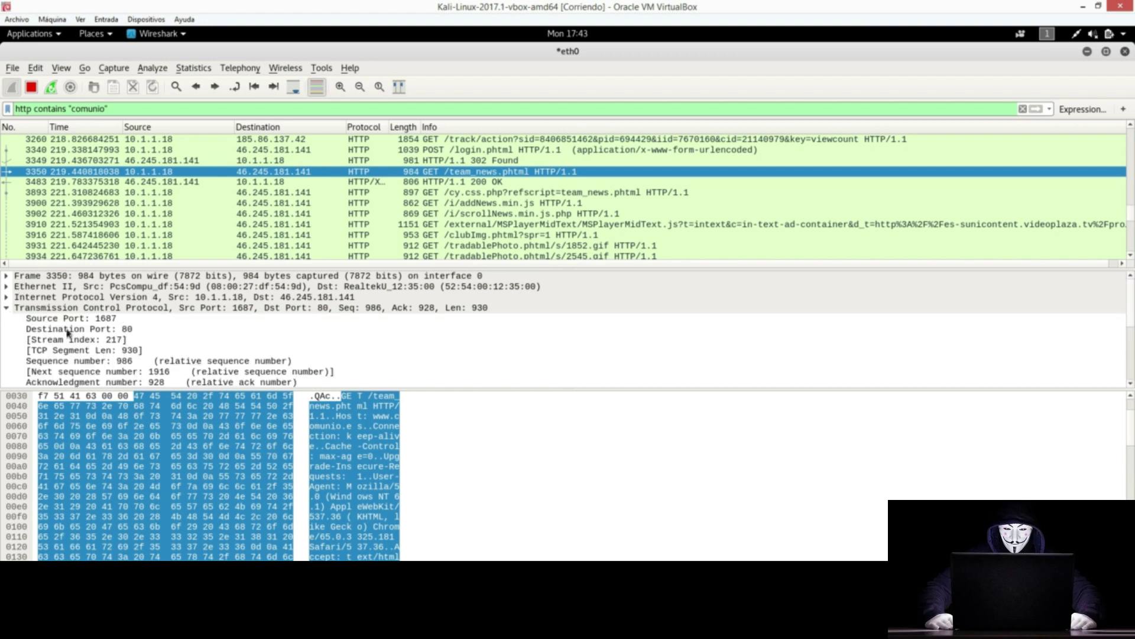
pyautogui.click(59, 310)
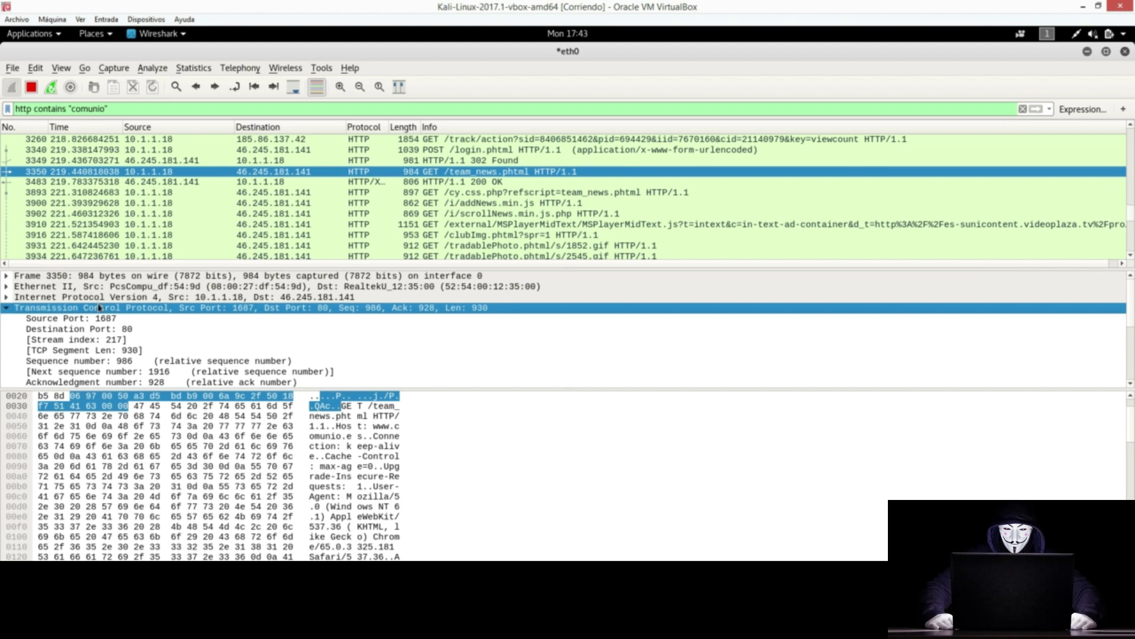
pyautogui.scroll(-1, 100, 308)
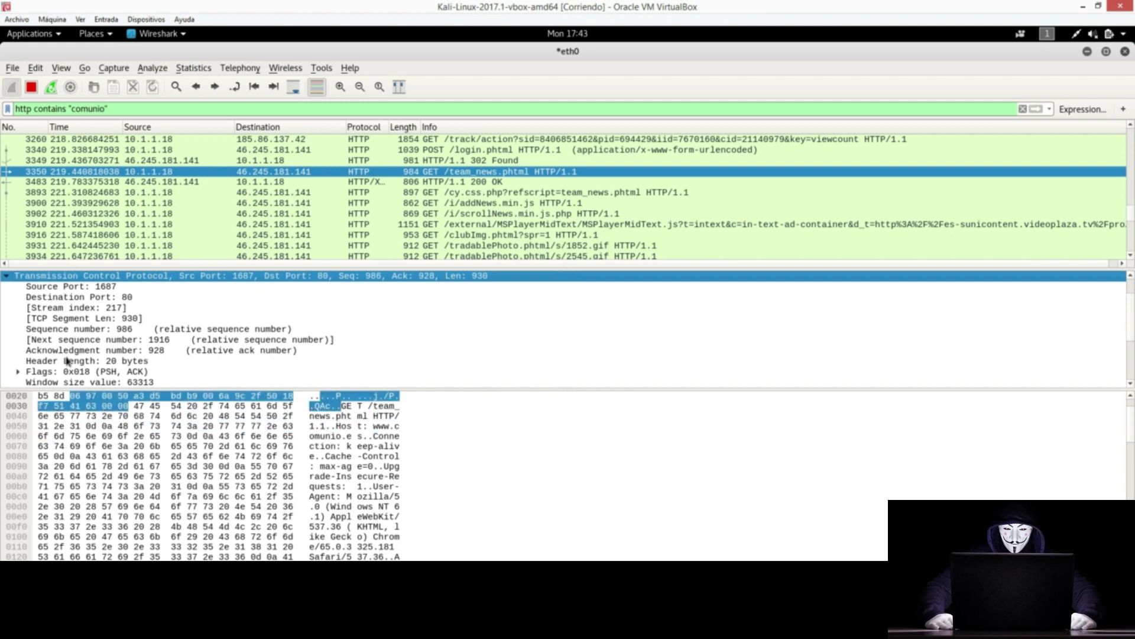
# Step: Select the Destination Port: 80 field and browse its actions without applying any
pyautogui.click(116, 299)
pyautogui.rightClick(116, 300)
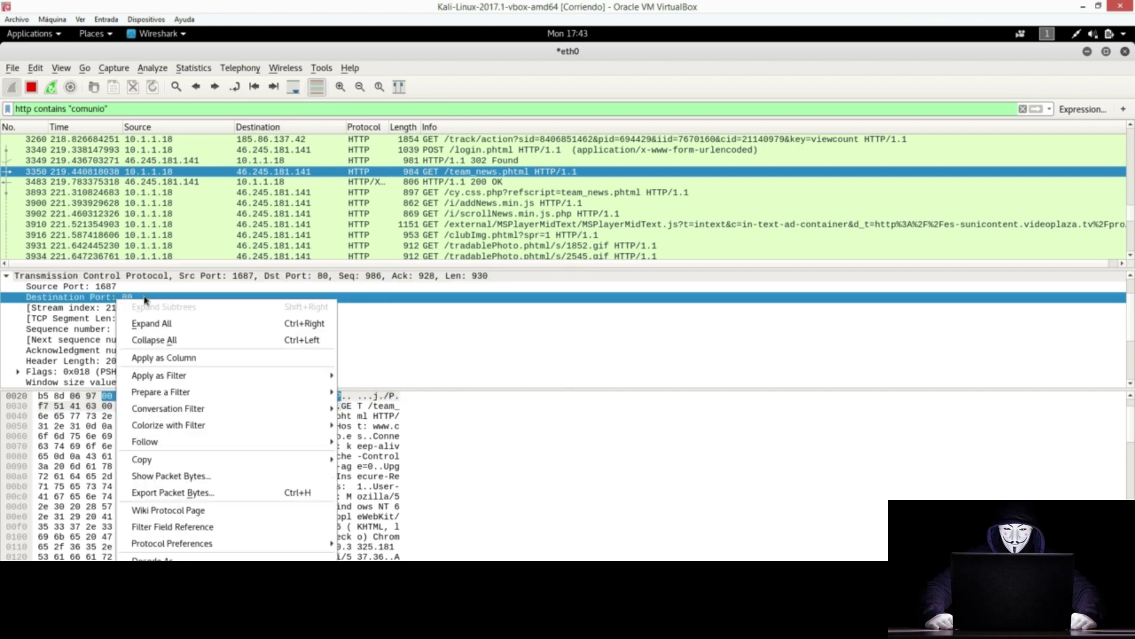
pyautogui.moveTo(308, 374)
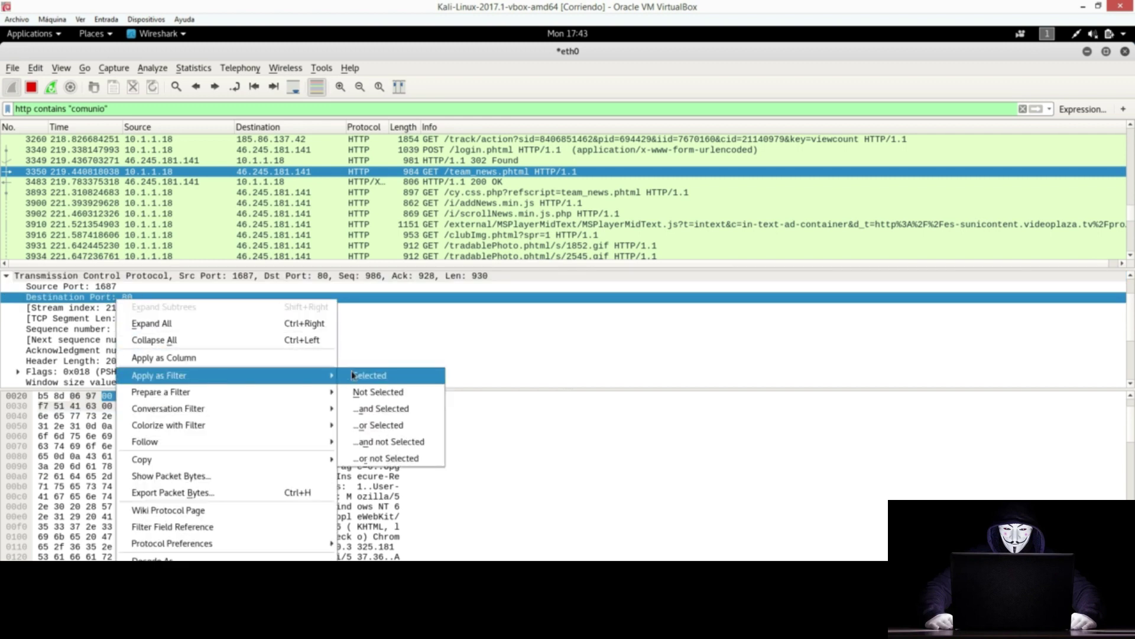
pyautogui.click(79, 305)
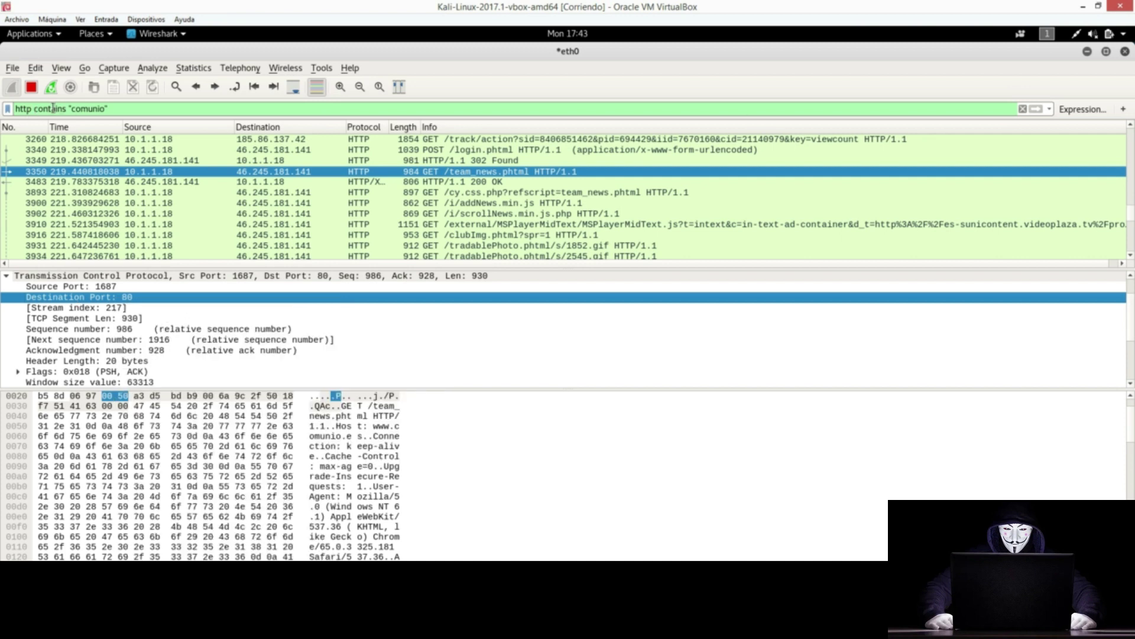
pyautogui.doubleClick(23, 109)
# Step: Apply Destination Port 80 as a filter, giving tcp.dstport == 80, and remove stray ampersands
pyautogui.rightClick(133, 300)
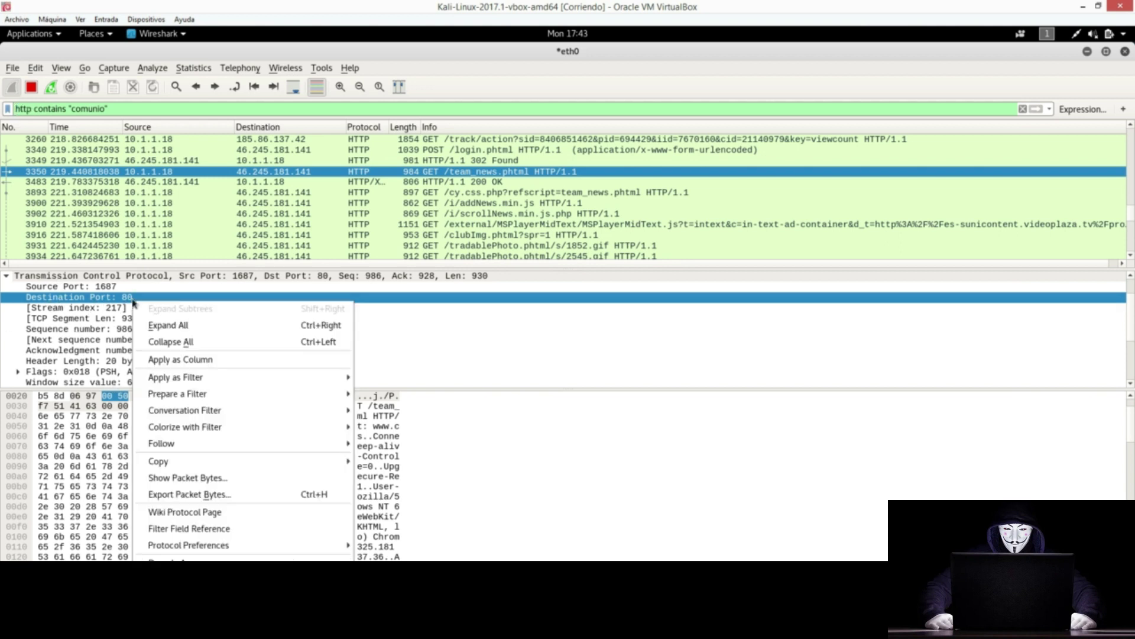
pyautogui.moveTo(230, 377)
pyautogui.moveTo(272, 378)
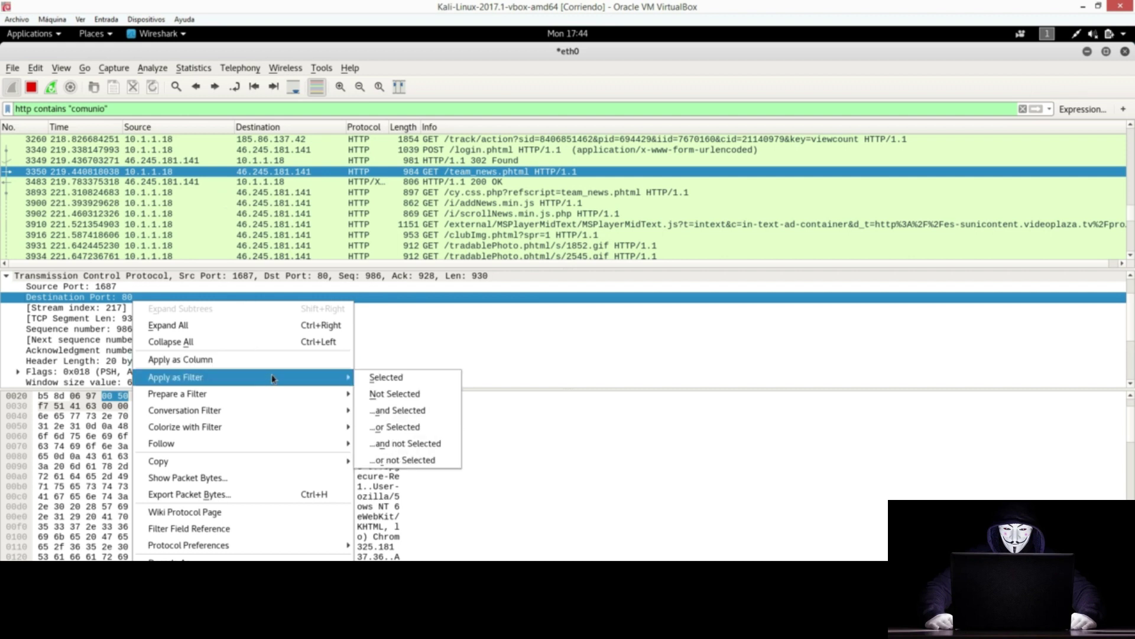
pyautogui.click(430, 377)
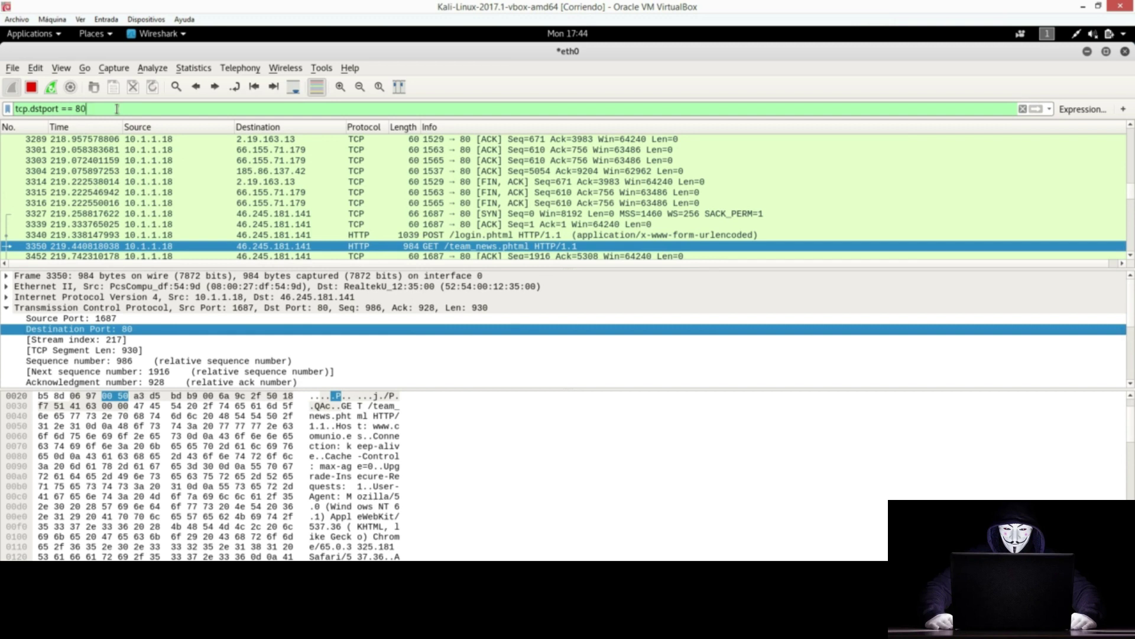
pyautogui.write('&')
pyautogui.press('BackSpace')
pyautogui.write('&')
pyautogui.press('BackSpace')
# Step: Switch the keyboard layout to Spanish with setxkbmap es, then return to Wireshark
pyautogui.hotkey('alt', 'Tab')
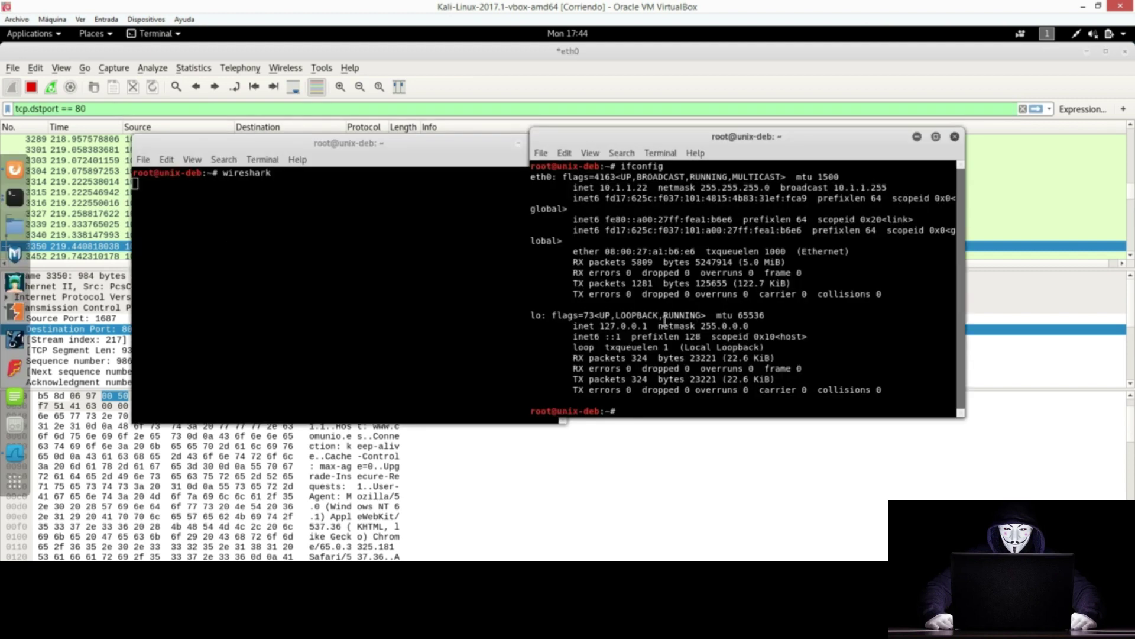
pyautogui.write('setxkbmap es')
pyautogui.press('Return')
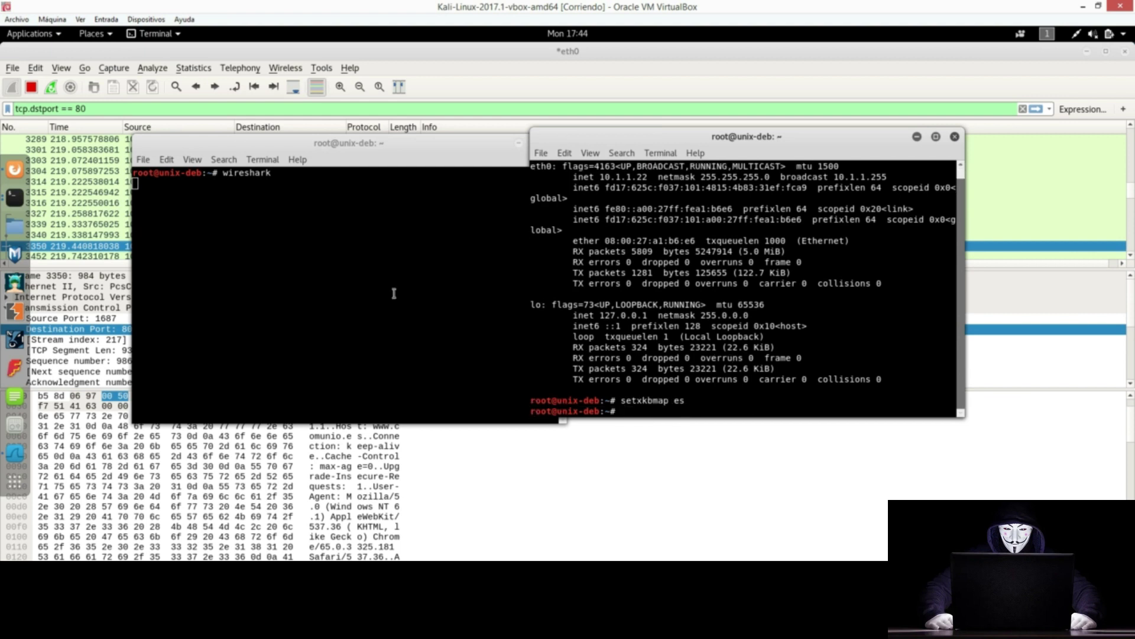
pyautogui.click(110, 104)
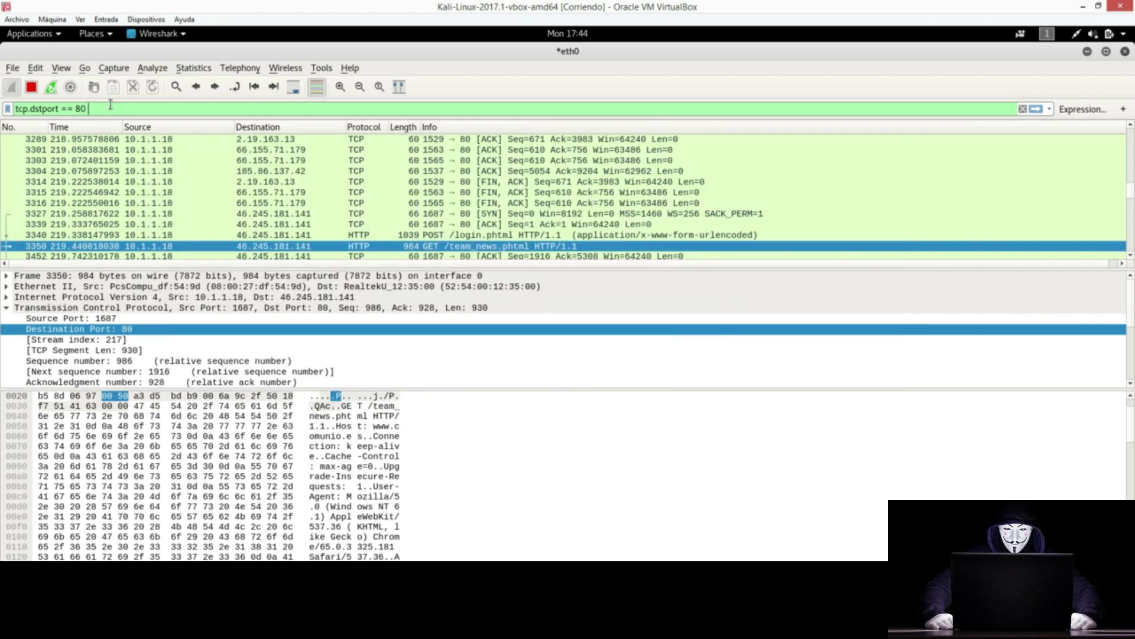
# Step: Append '&& http contains' after tcp.dstport == 80 in the display filter
pyautogui.write('&& h')
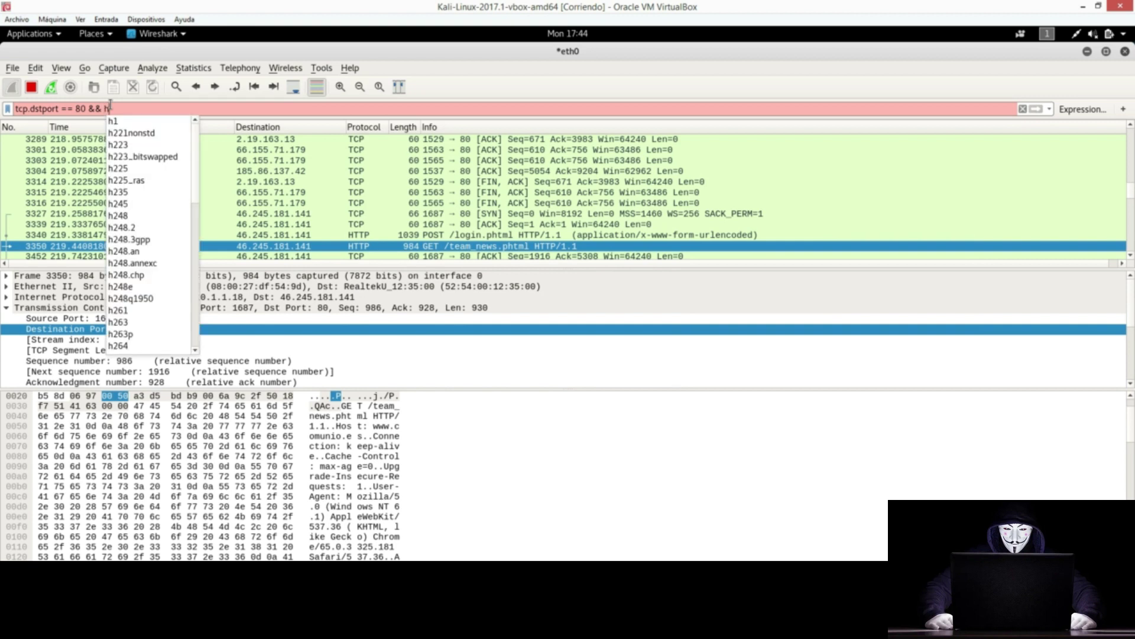
pyautogui.write('ttp contains "comunio')
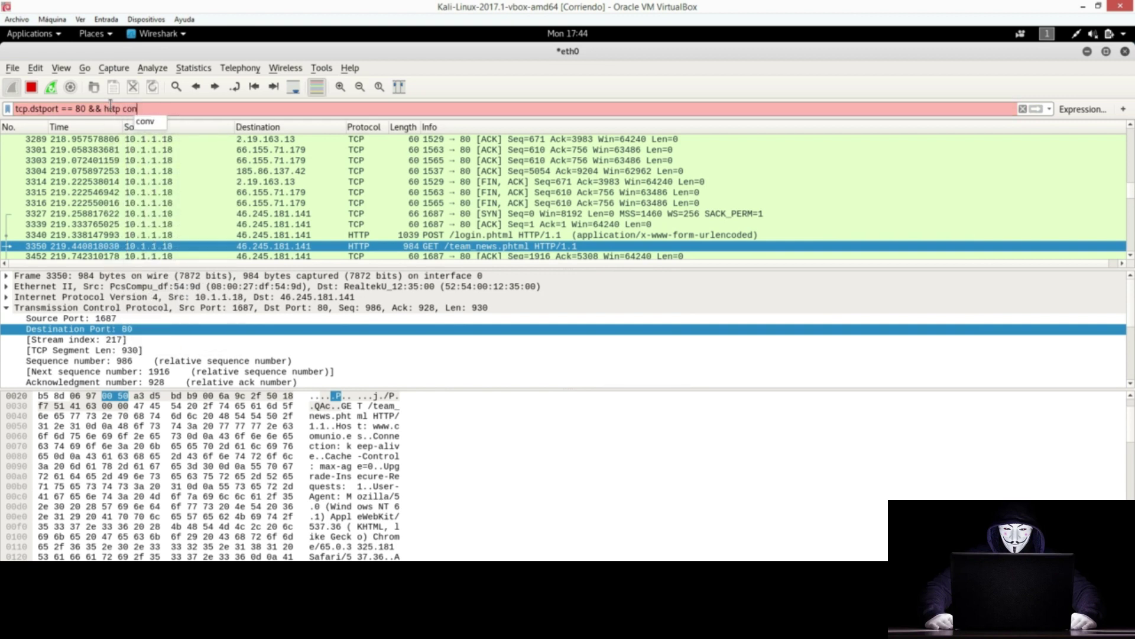
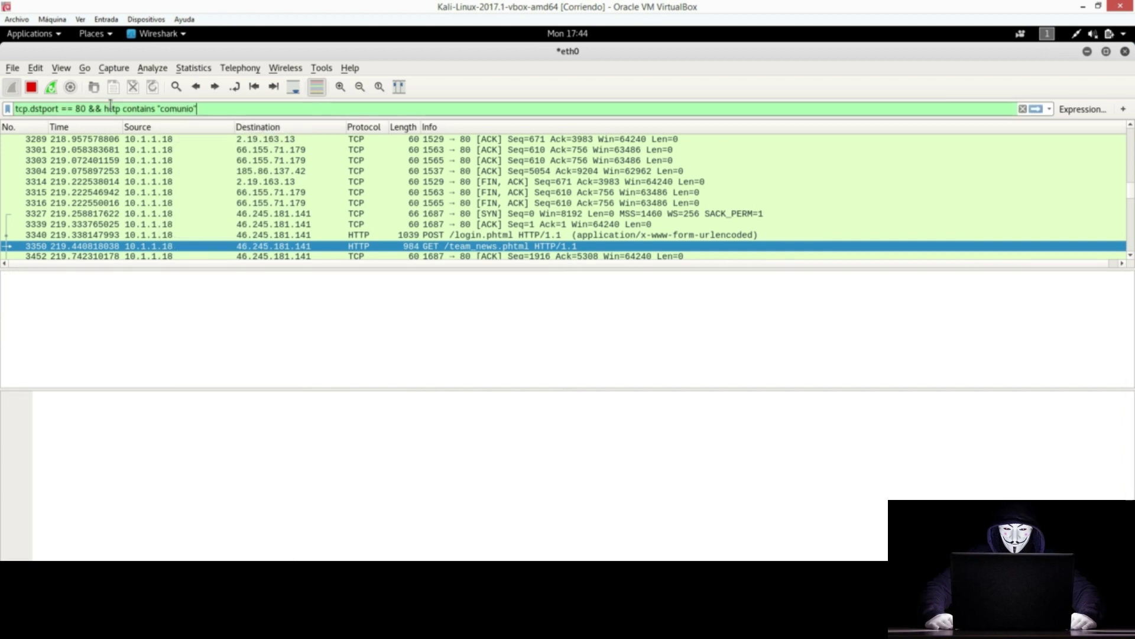
# Step: Apply the filter tcp.dstport == 80 && http contains "comunio" and highlight parts of its expression
pyautogui.press('Return')
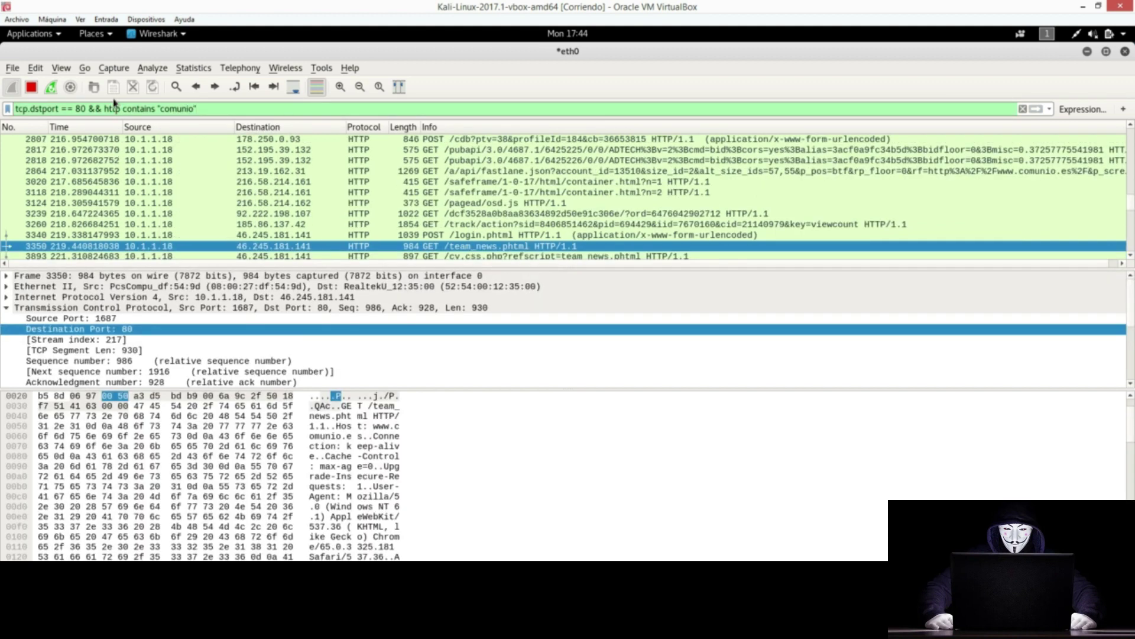
pyautogui.moveTo(90, 110); pyautogui.dragTo(14, 109)
pyautogui.click(29, 110)
pyautogui.moveTo(34, 109); pyautogui.dragTo(121, 110)
pyautogui.click(30, 110)
# Step: Inspect frame 3118's request, then scroll through the comunio-filtered HTTP request list
pyautogui.click(179, 194)
pyautogui.scroll(10, 179, 197)
pyautogui.scroll(5, 137, 153)
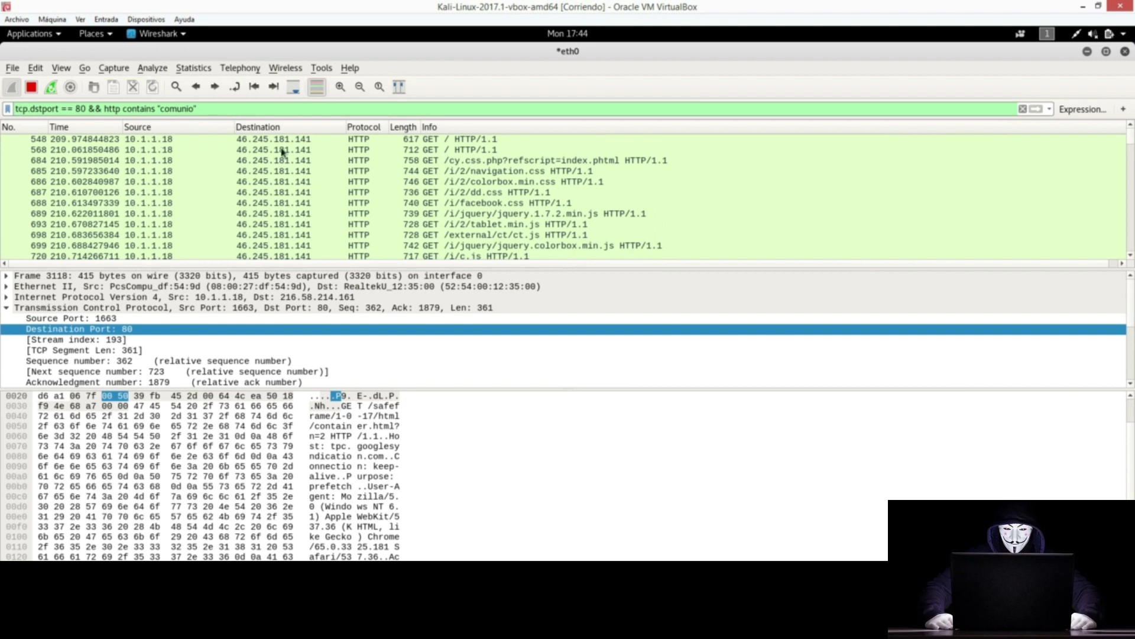
pyautogui.scroll(-10, 248, 201)
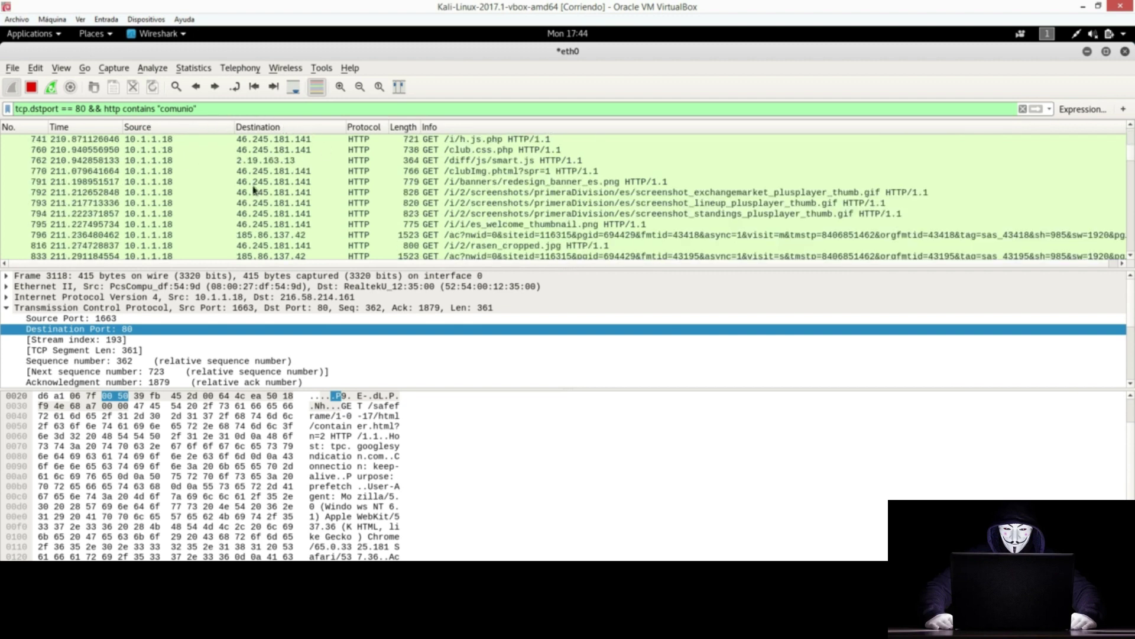
pyautogui.scroll(-12, 253, 189)
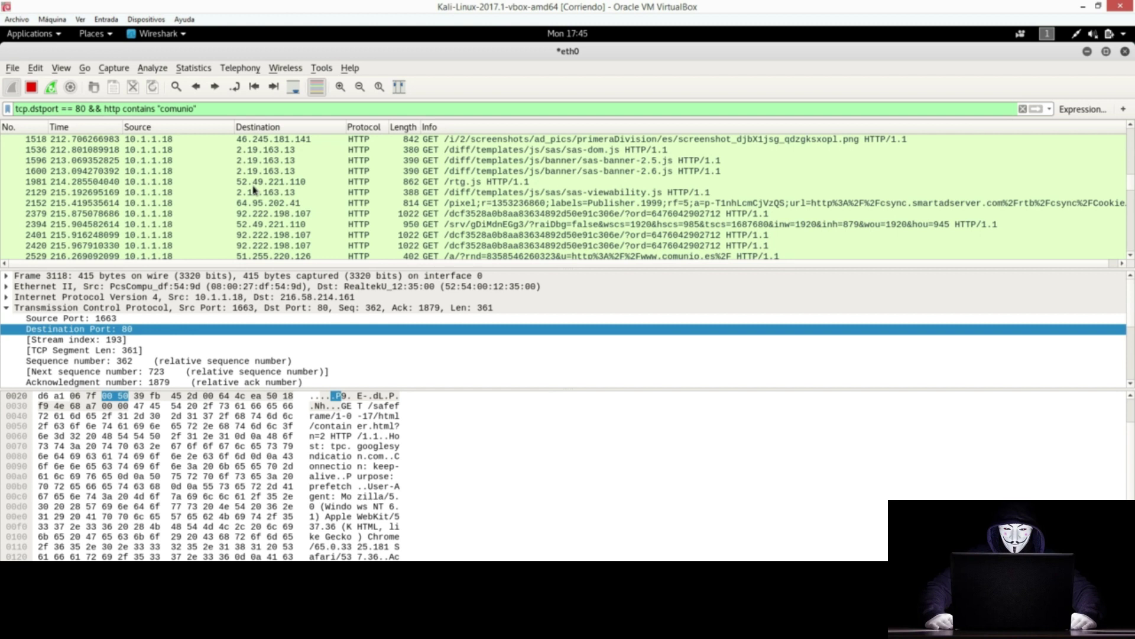
pyautogui.scroll(-5, 253, 189)
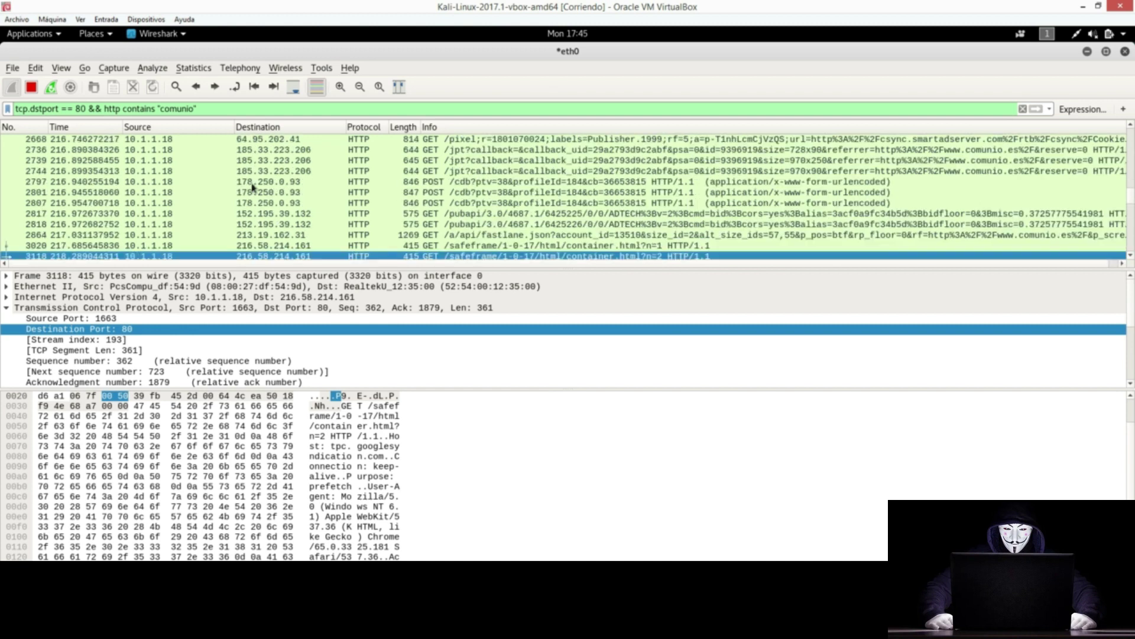
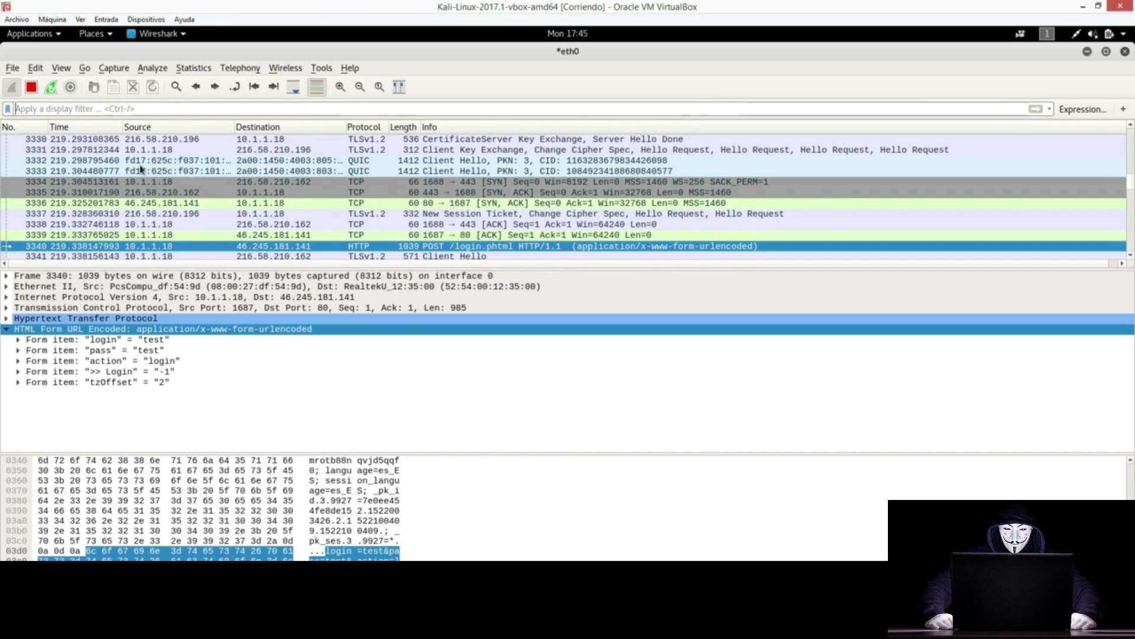
# Step: Show the Resolved Addresses list of the capture's 268 hosts with their IPs and hostnames
pyautogui.click(191, 72)
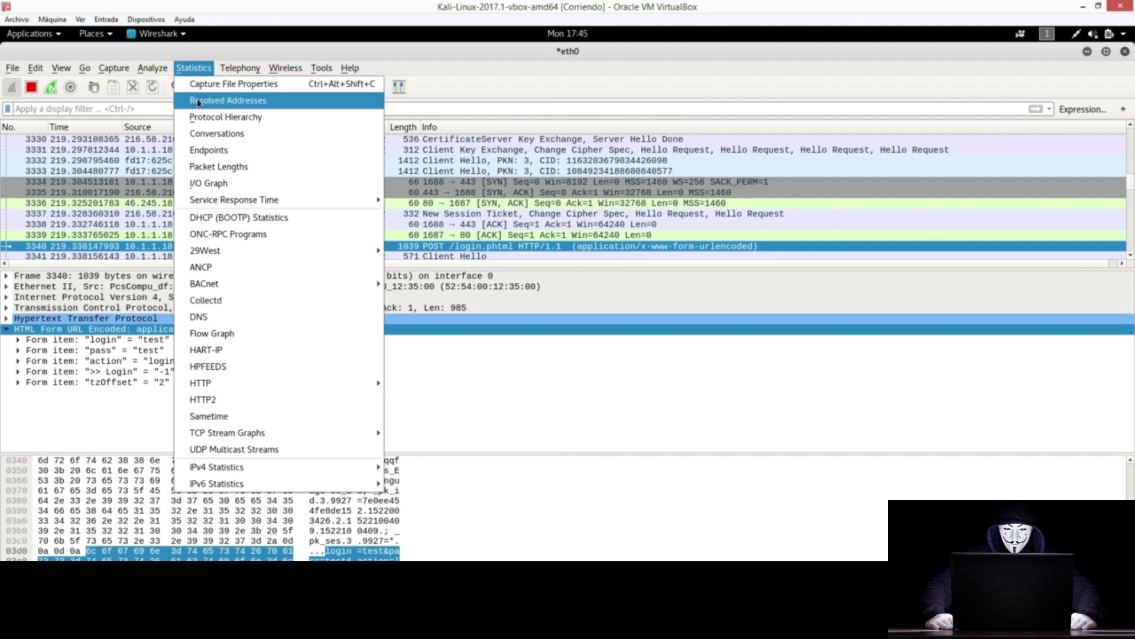
pyautogui.click(199, 102)
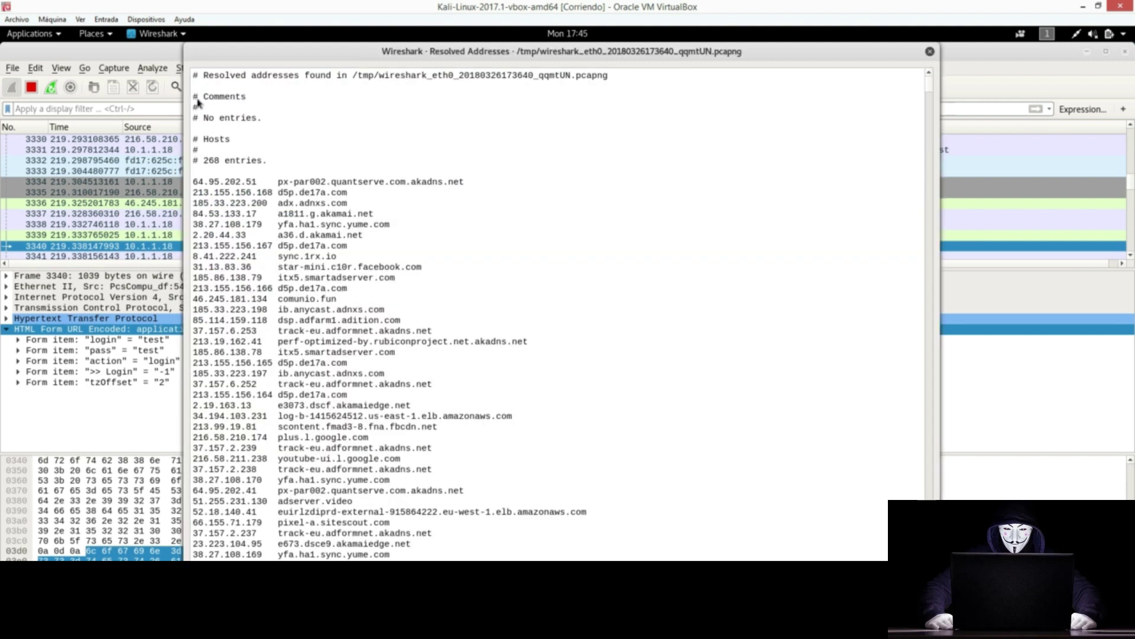
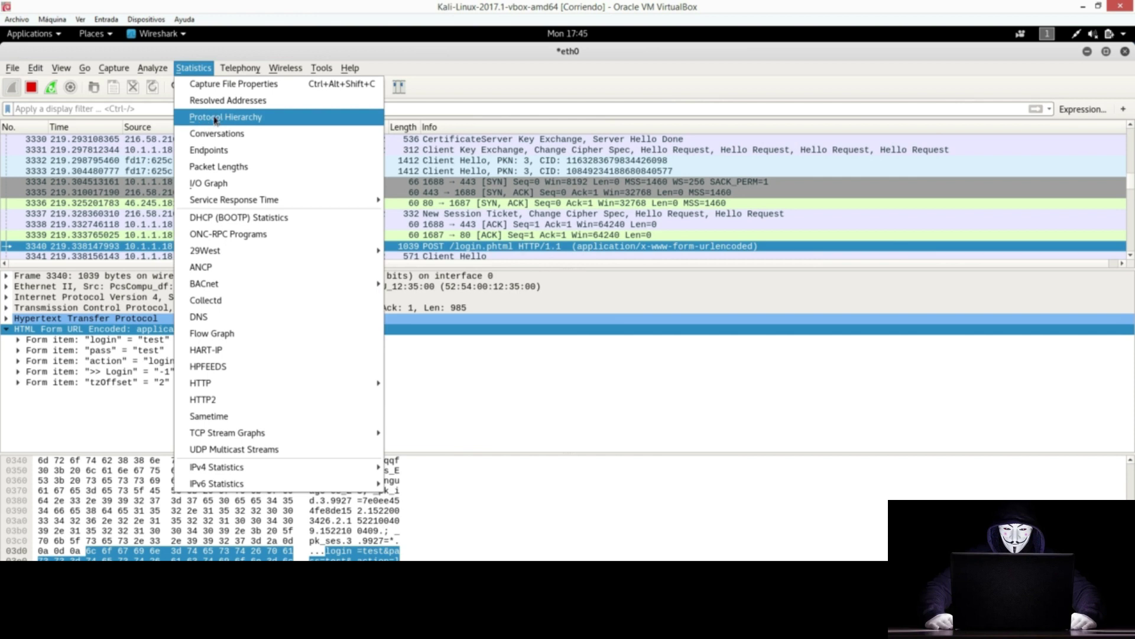
# Step: Open Statistics > Protocol Hierarchy to break down the capture's 7984 packets by protocol
pyautogui.click(215, 120)
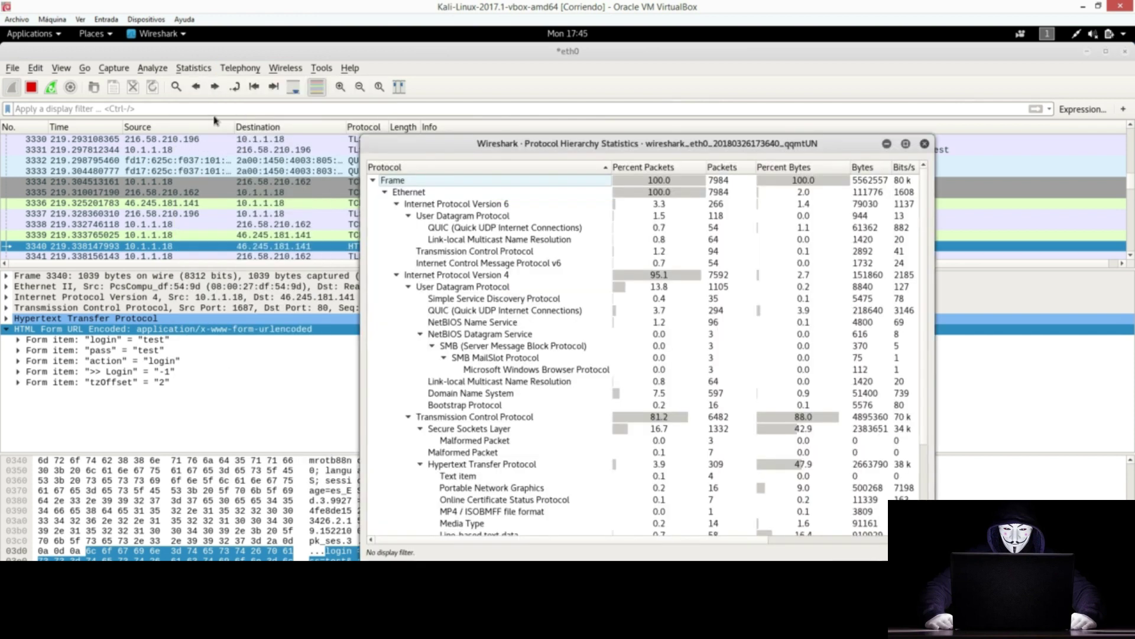
# Step: Move and enlarge the Protocol Hierarchy window, then select the POST login packet's HTTP layer
pyautogui.moveTo(519, 144); pyautogui.dragTo(431, 89)
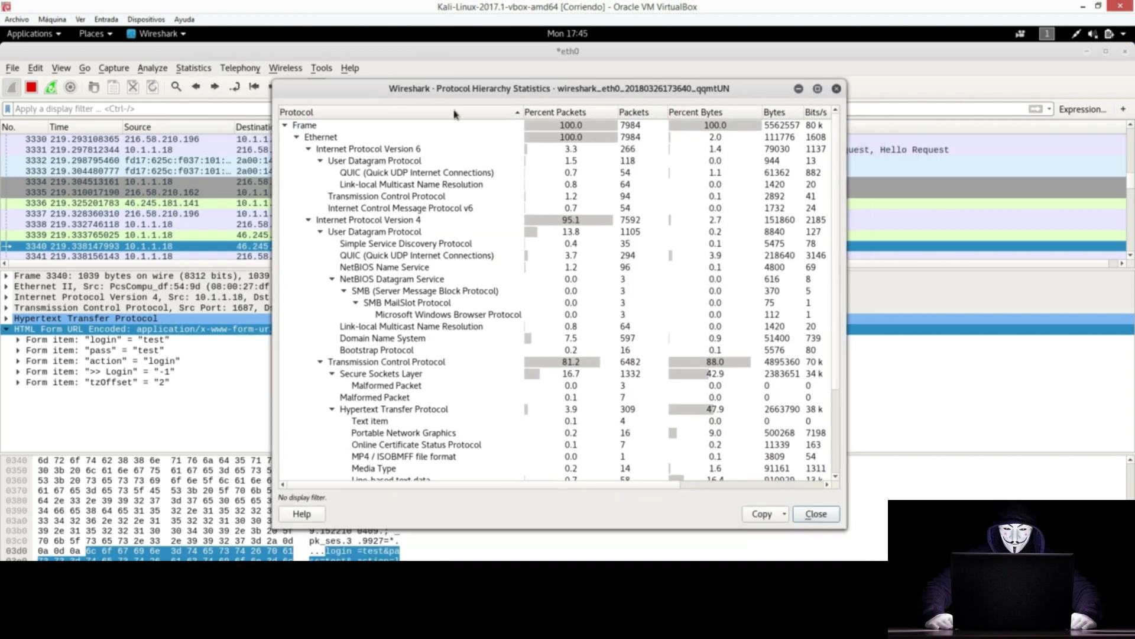
pyautogui.moveTo(847, 528); pyautogui.dragTo(967, 559)
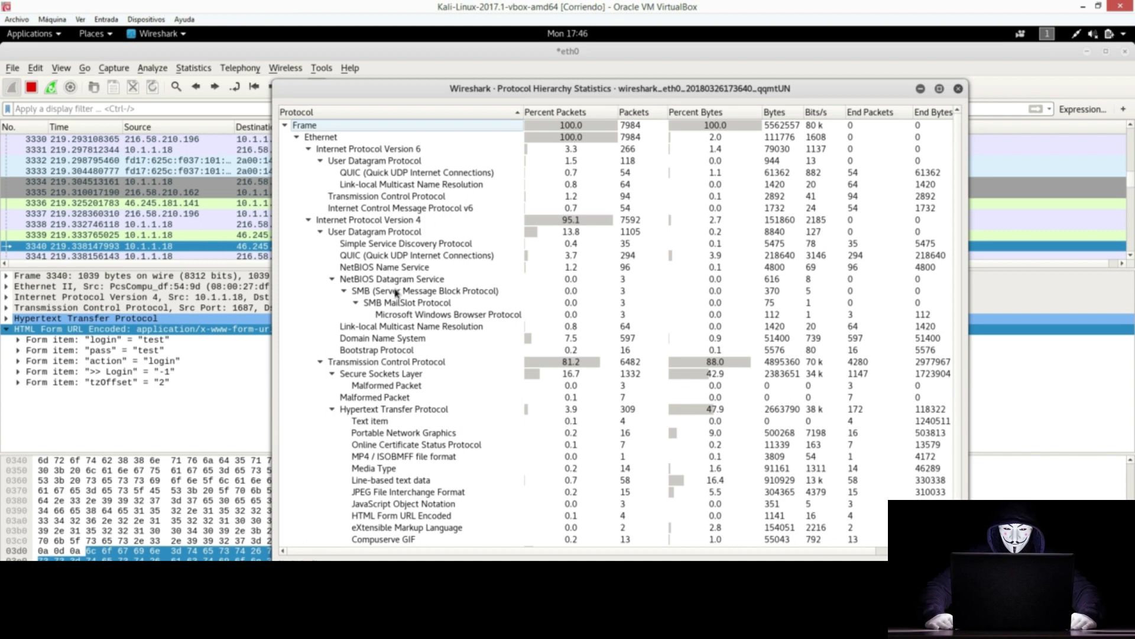
pyautogui.click(150, 320)
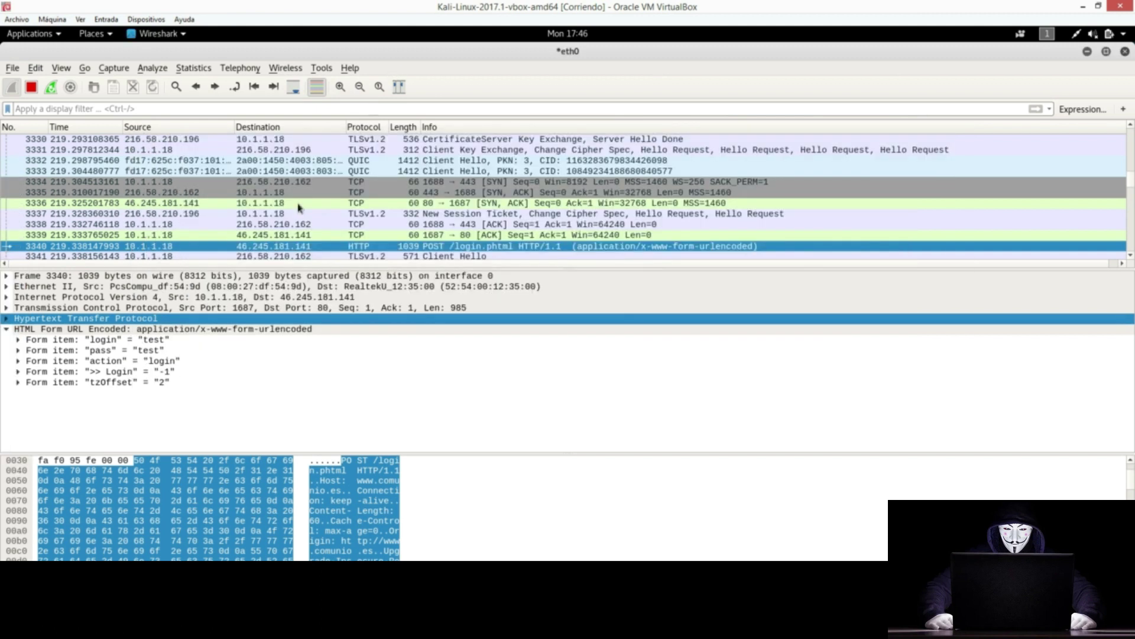
# Step: Bring up the Protocol Hierarchy Statistics window, review the breakdown, then close it
pyautogui.hotkey('alt', 'Tab')
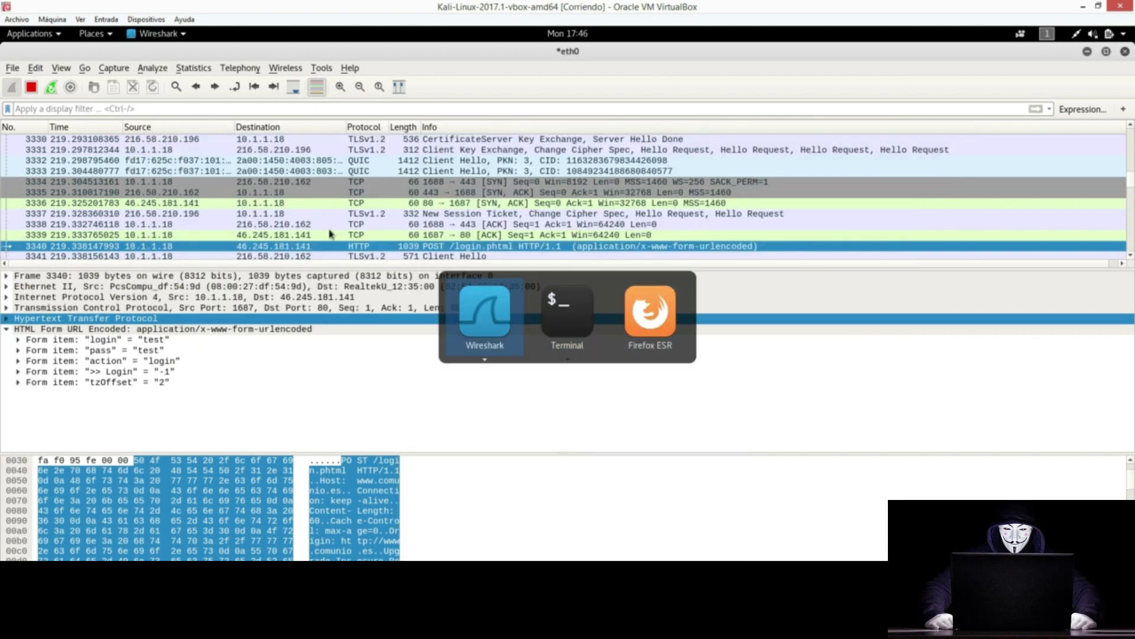
pyautogui.click(586, 460)
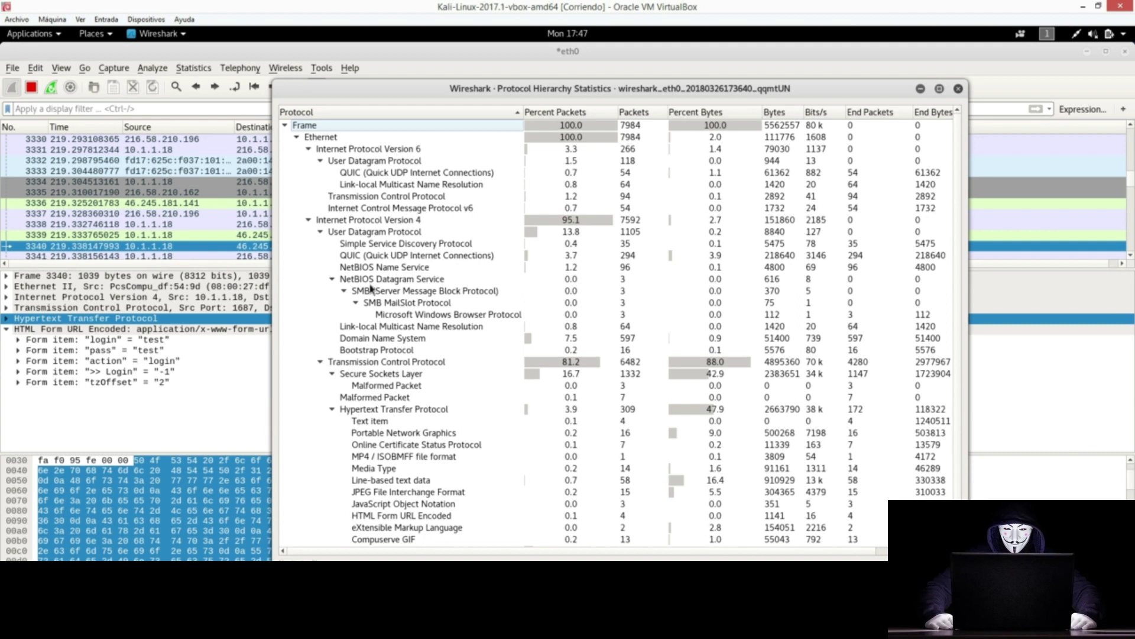
pyautogui.click(957, 88)
pyautogui.click(190, 70)
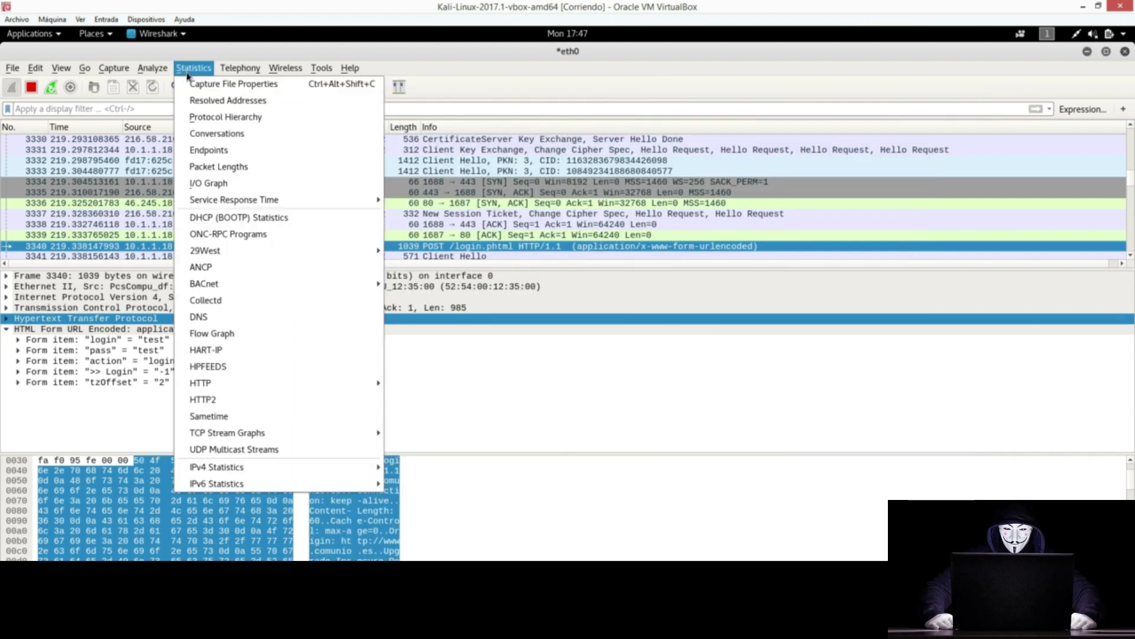
pyautogui.click(223, 134)
pyautogui.moveTo(237, 85); pyautogui.dragTo(554, 111)
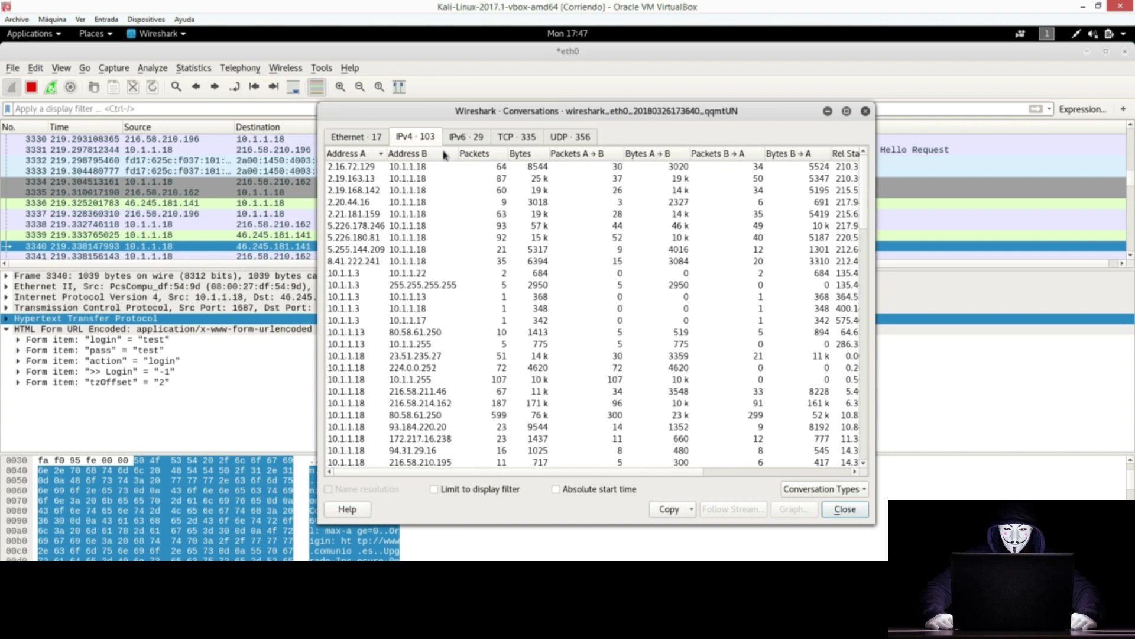
pyautogui.click(379, 138)
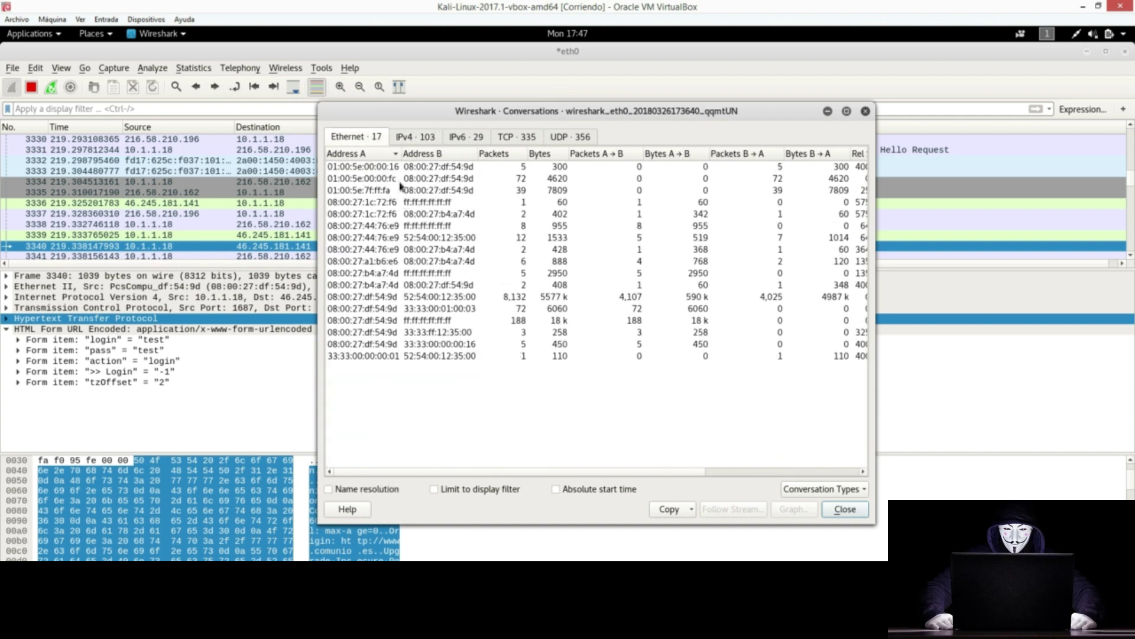
pyautogui.click(461, 142)
pyautogui.click(524, 142)
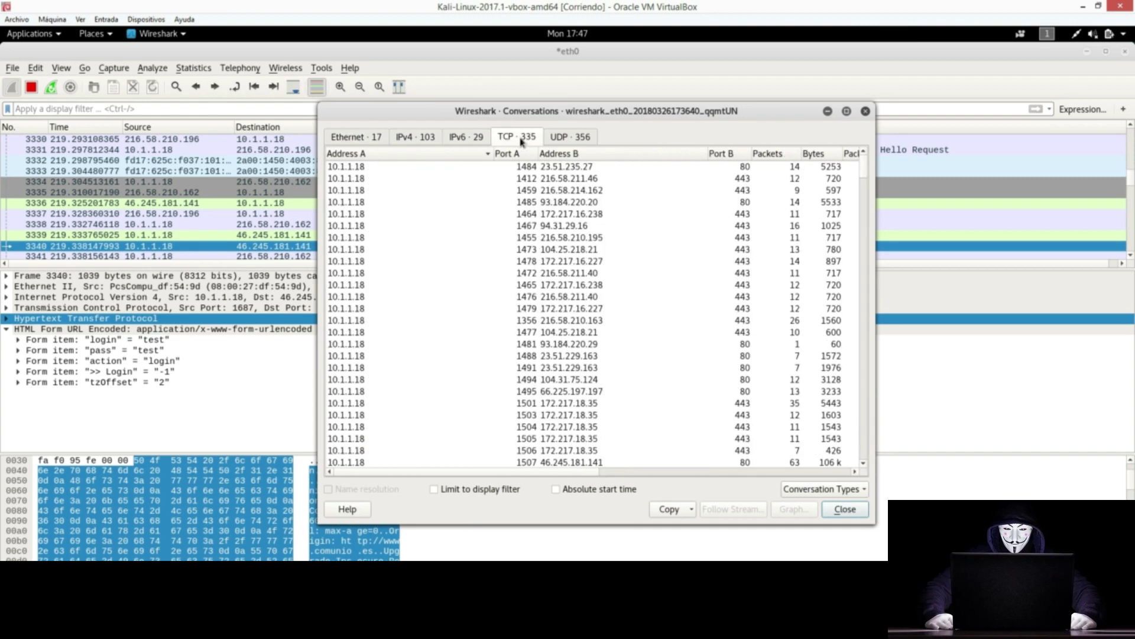
pyautogui.click(568, 135)
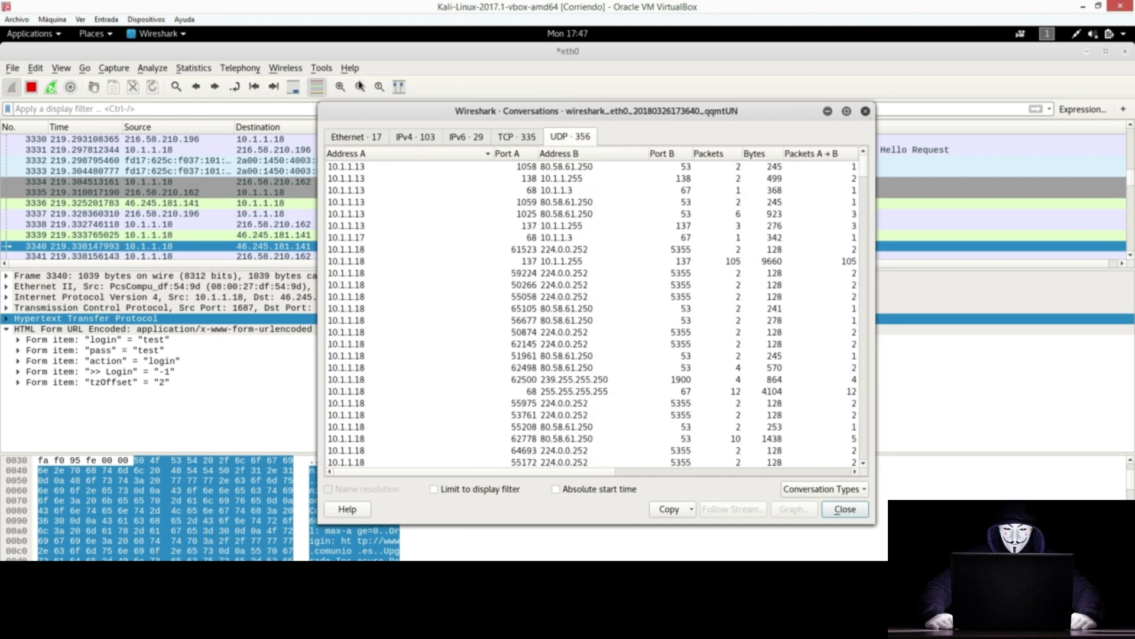
pyautogui.click(865, 111)
pyautogui.click(203, 72)
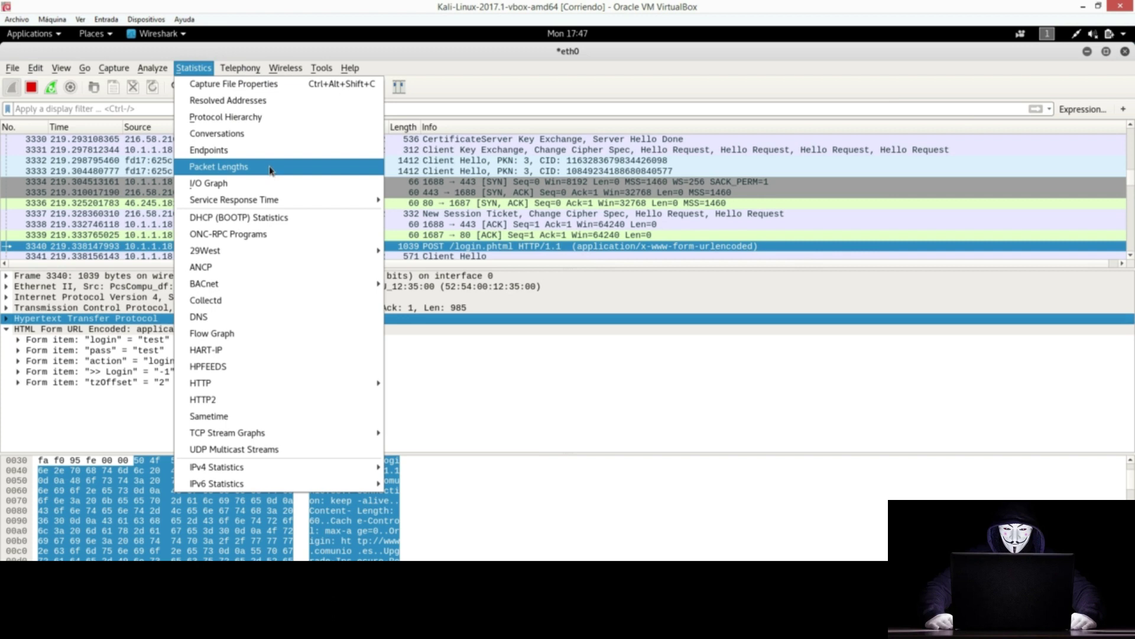
pyautogui.moveTo(236, 71)
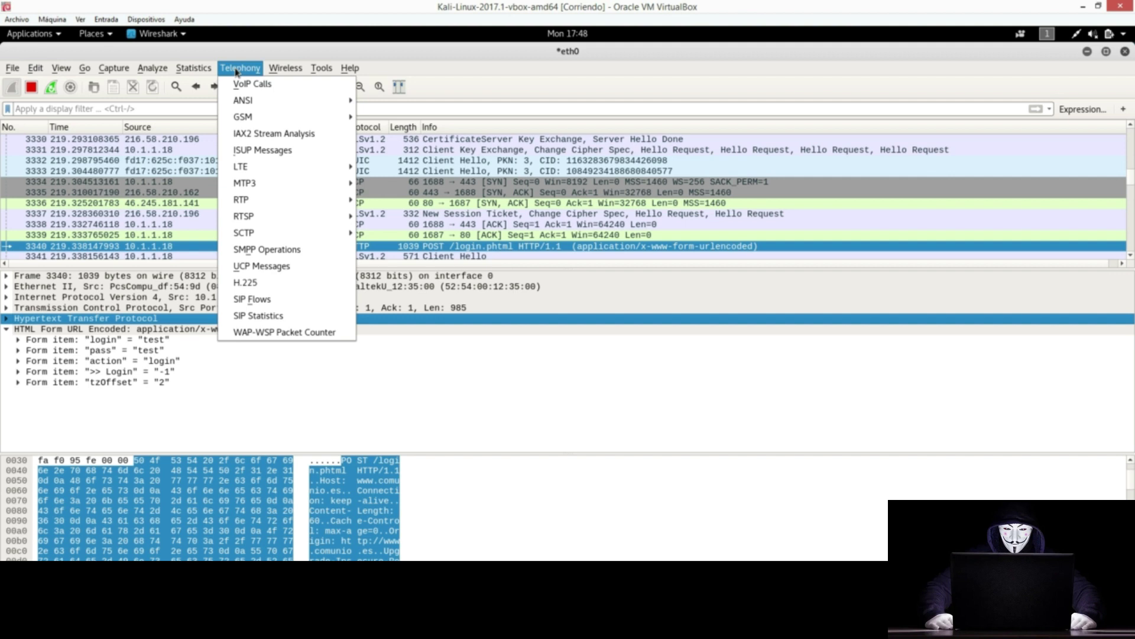
# Step: Apply the suggested example filter eth.addr == 00:00:5e:00:53:00
pyautogui.moveTo(148, 69)
pyautogui.click(147, 113)
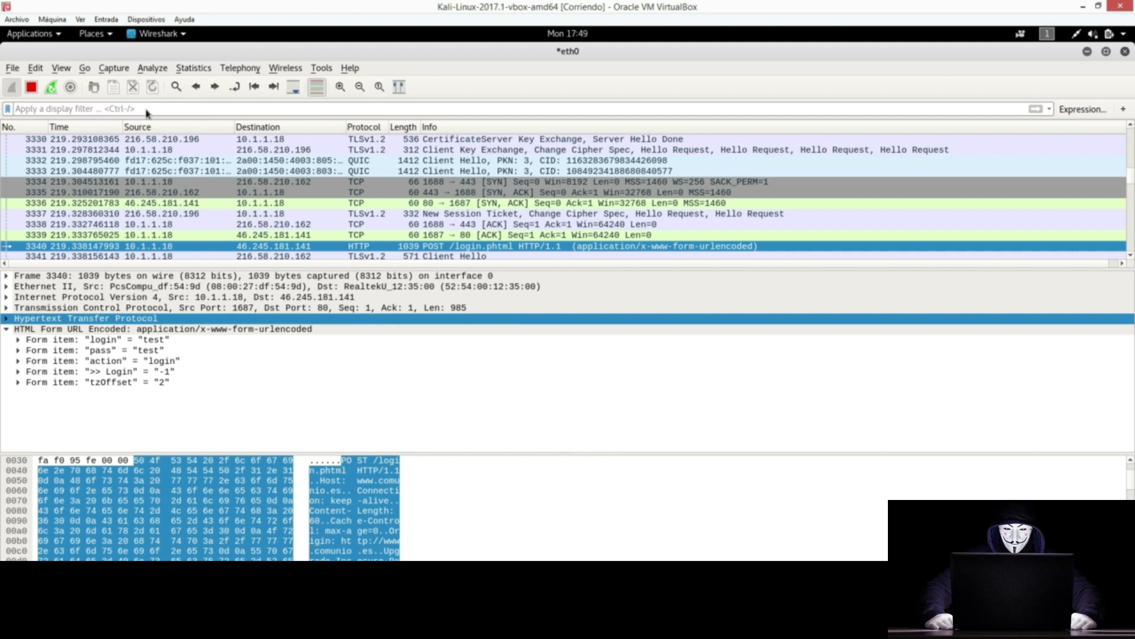
pyautogui.write('eth.')
pyautogui.press('Down')
pyautogui.press('Return')
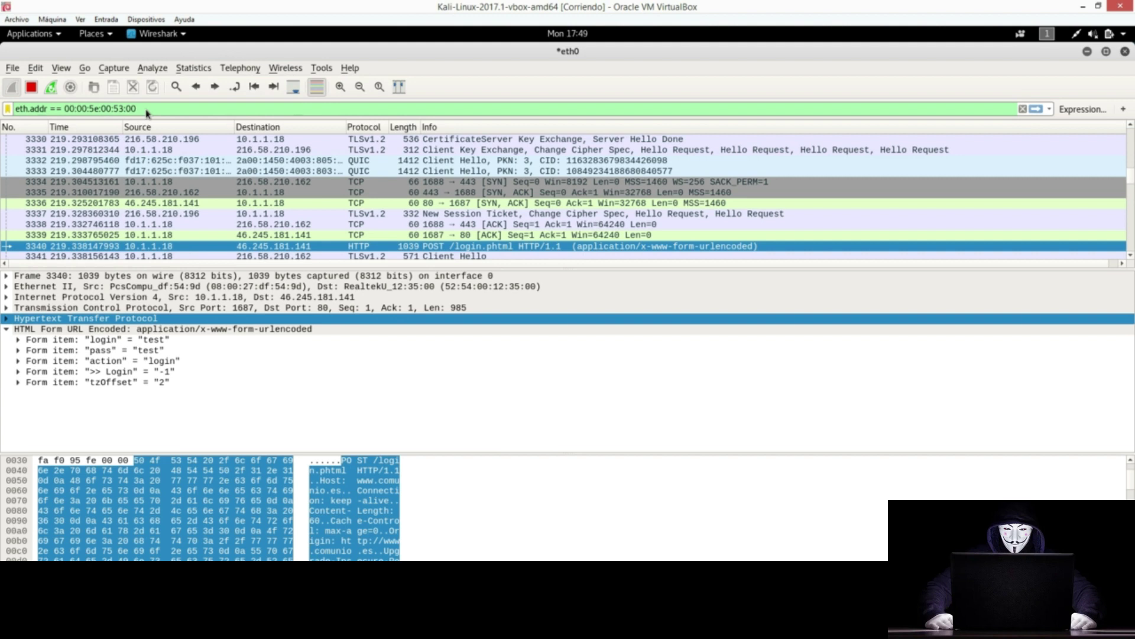
pyautogui.doubleClick(17, 110)
pyautogui.click(149, 108)
pyautogui.press('Return')
# Step: Delete the MAC address filter so every packet is listed again
pyautogui.moveTo(150, 108); pyautogui.dragTo(7, 111)
pyautogui.press('BackSpace')
pyautogui.press('BackSpace')
pyautogui.press('Return')
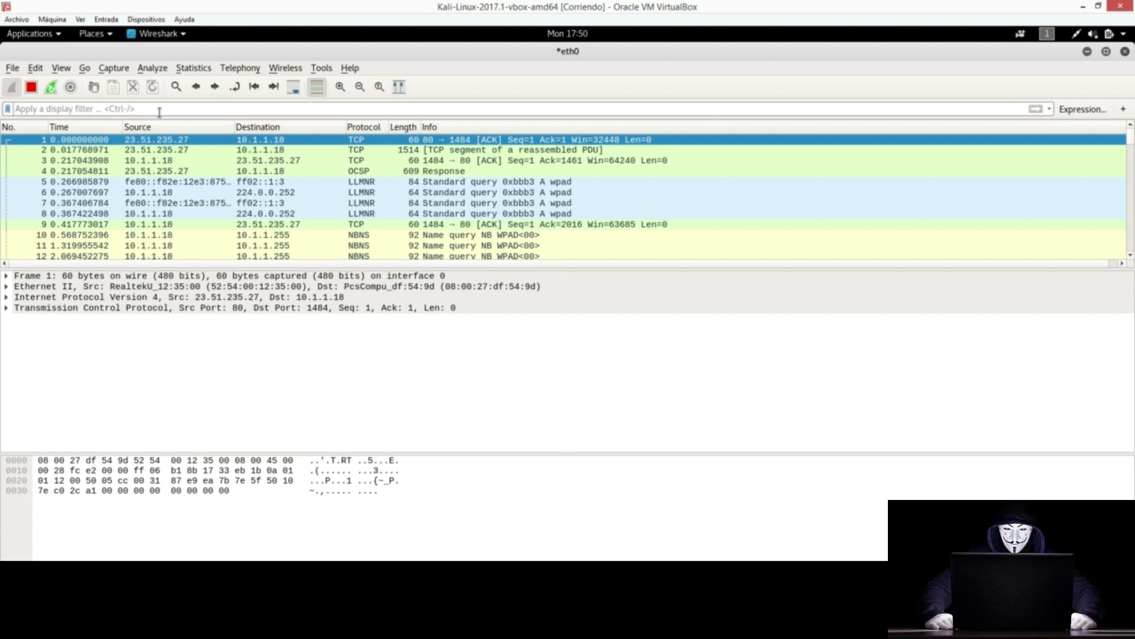
# Step: Apply packet 9's Ethernet II Source as the filter eth.src == 08:00:27:df:54:9d
pyautogui.click(193, 226)
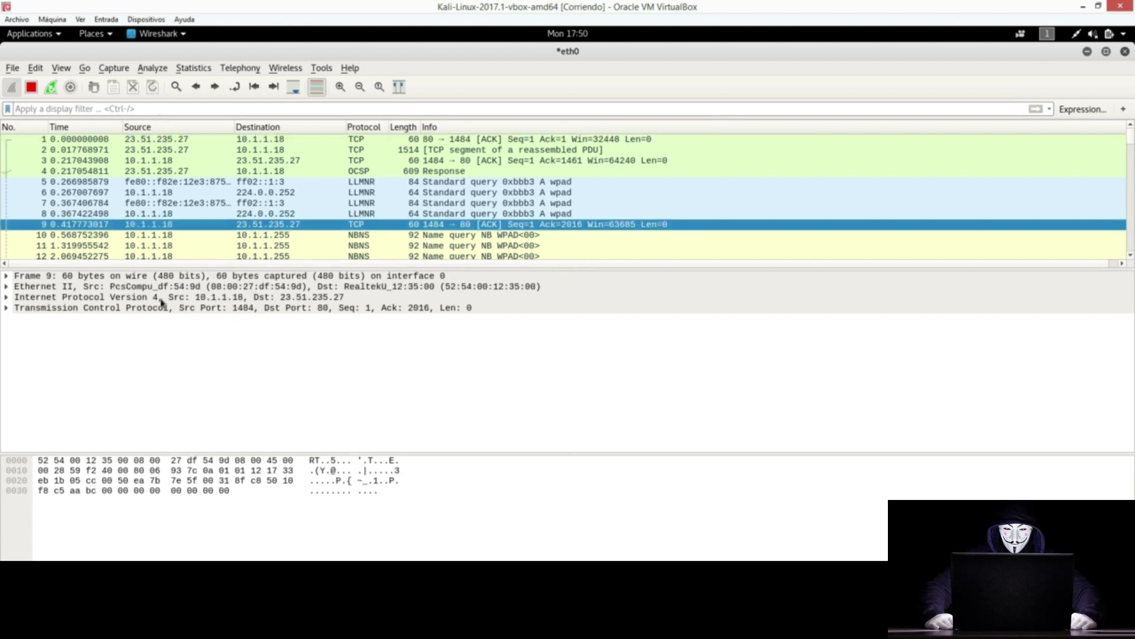
pyautogui.click(6, 286)
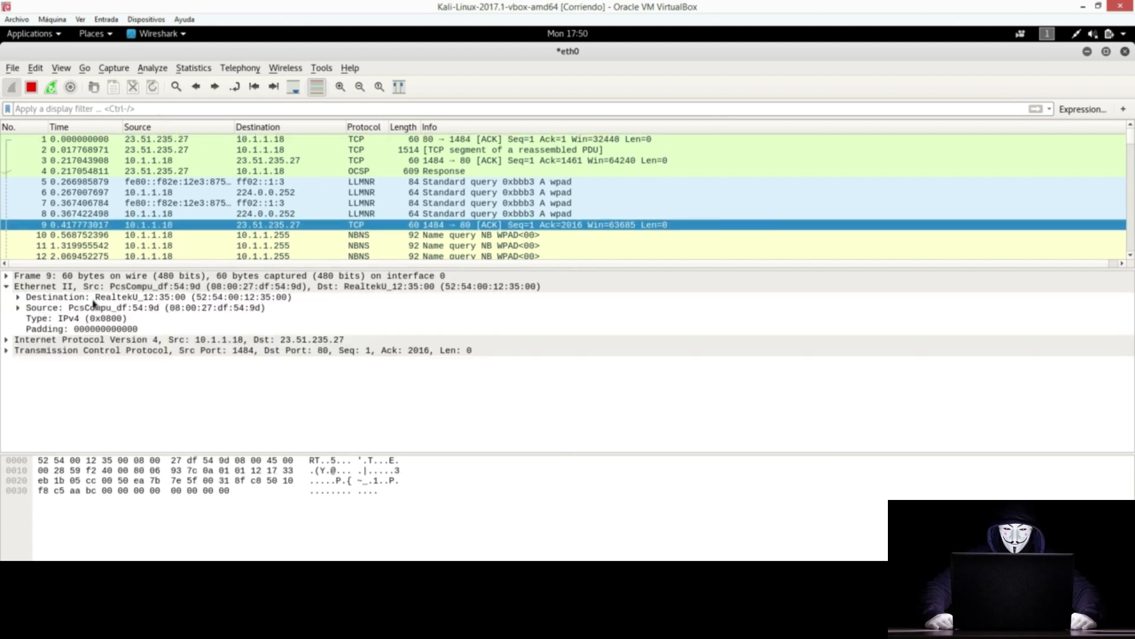
pyautogui.click(146, 309)
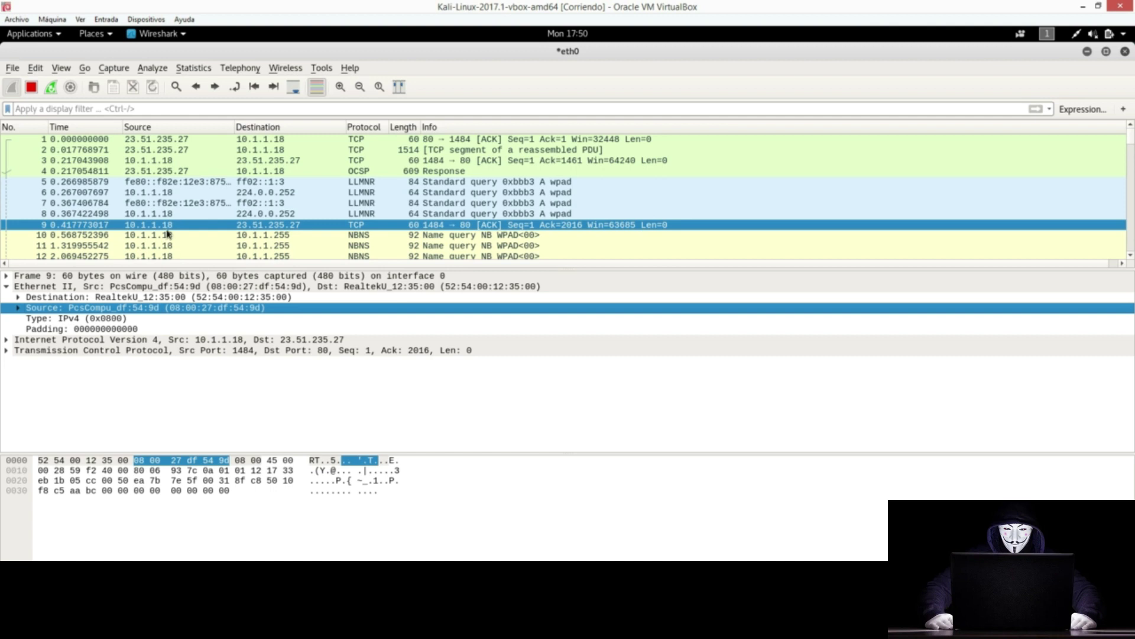
pyautogui.rightClick(149, 308)
pyautogui.moveTo(253, 118)
pyautogui.click(396, 118)
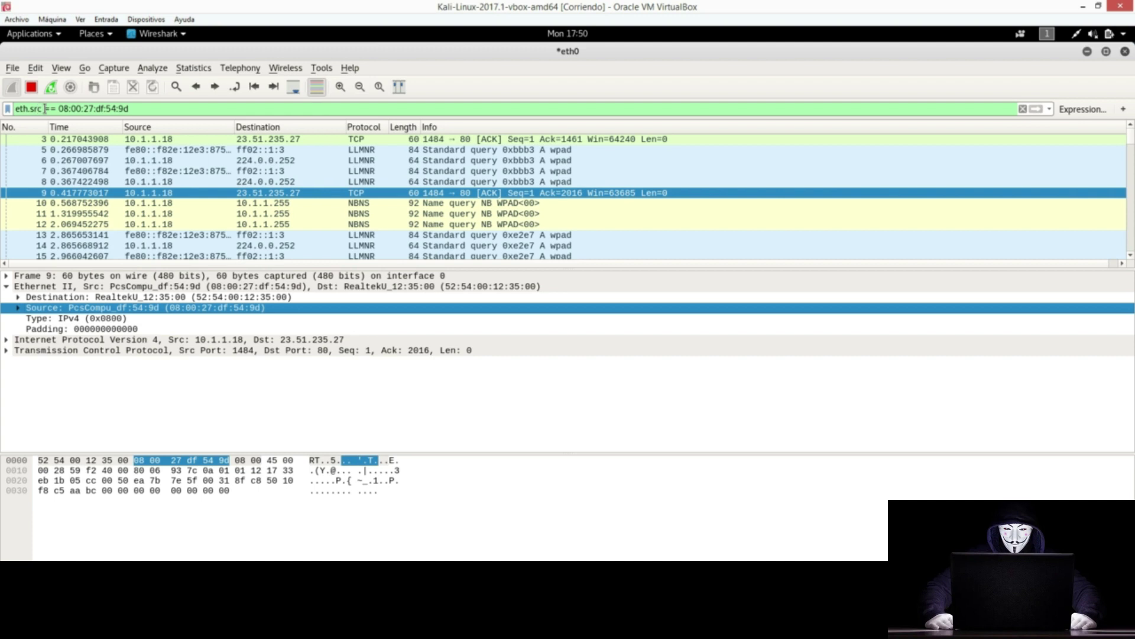
# Step: Replace the MAC filter with ip.addr == 10.1.1.18 and apply it
pyautogui.moveTo(127, 108); pyautogui.dragTo(2, 114)
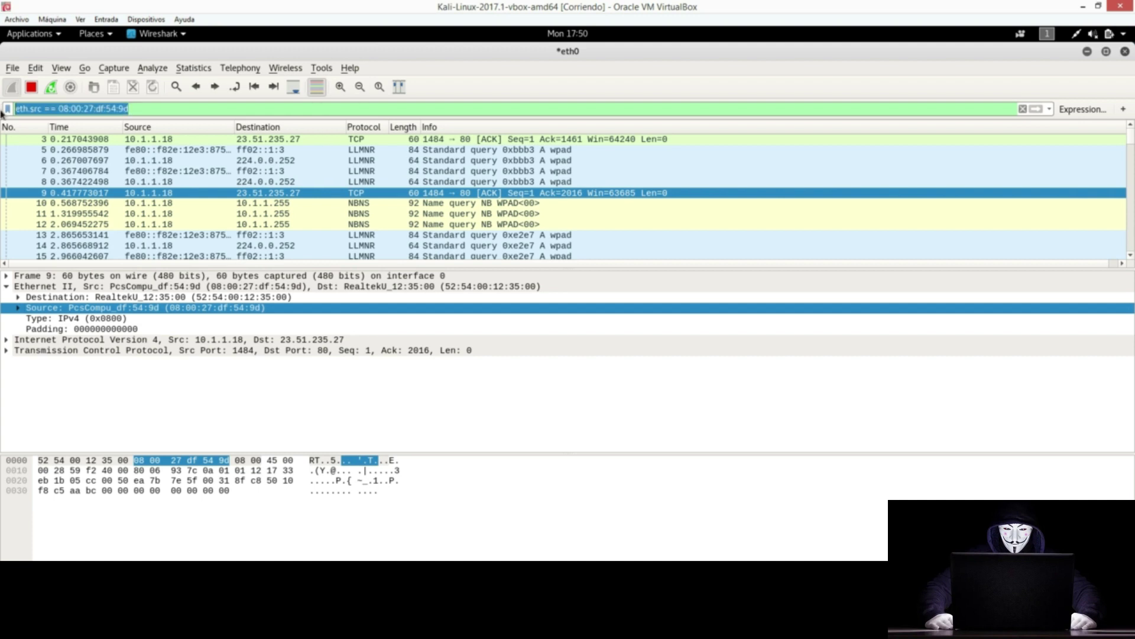
pyautogui.write('ip.')
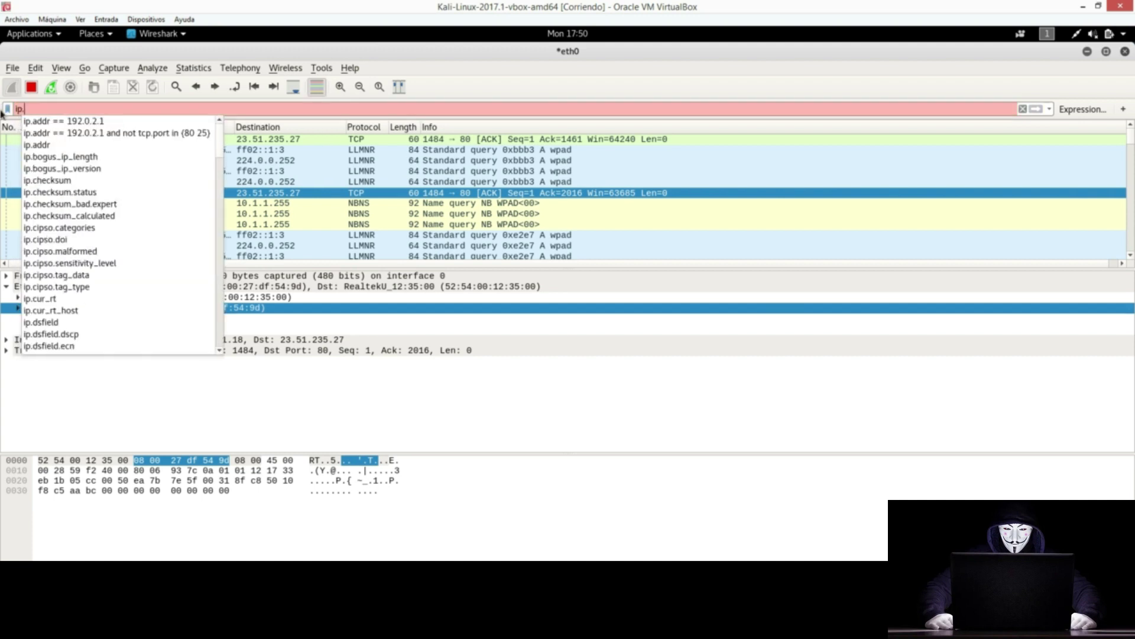
pyautogui.write('addr')
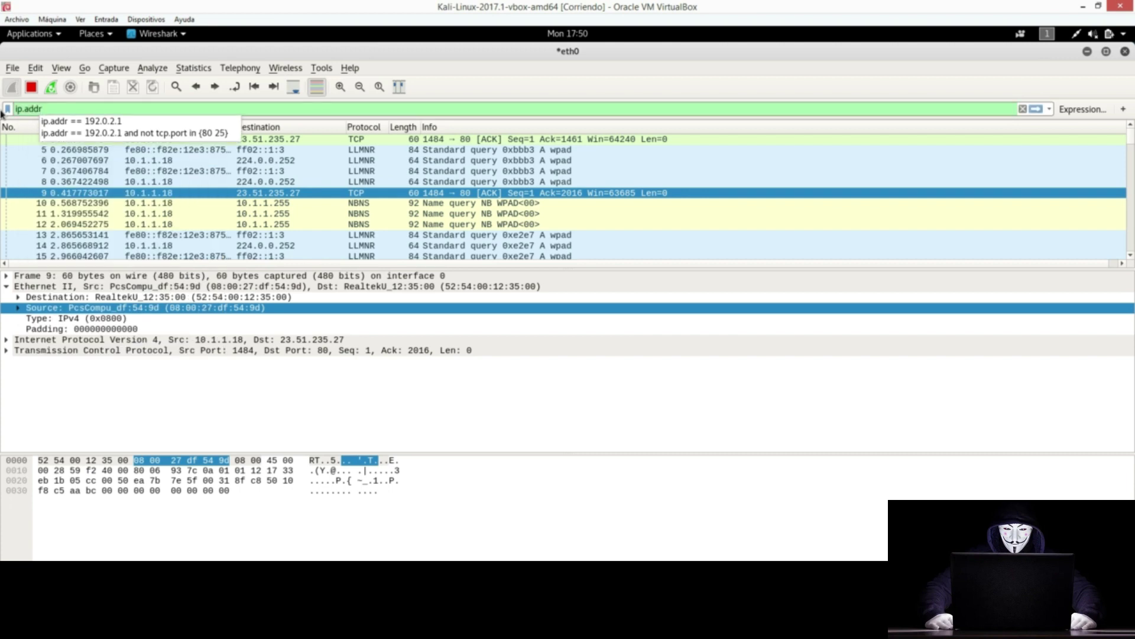
pyautogui.write(' ==')
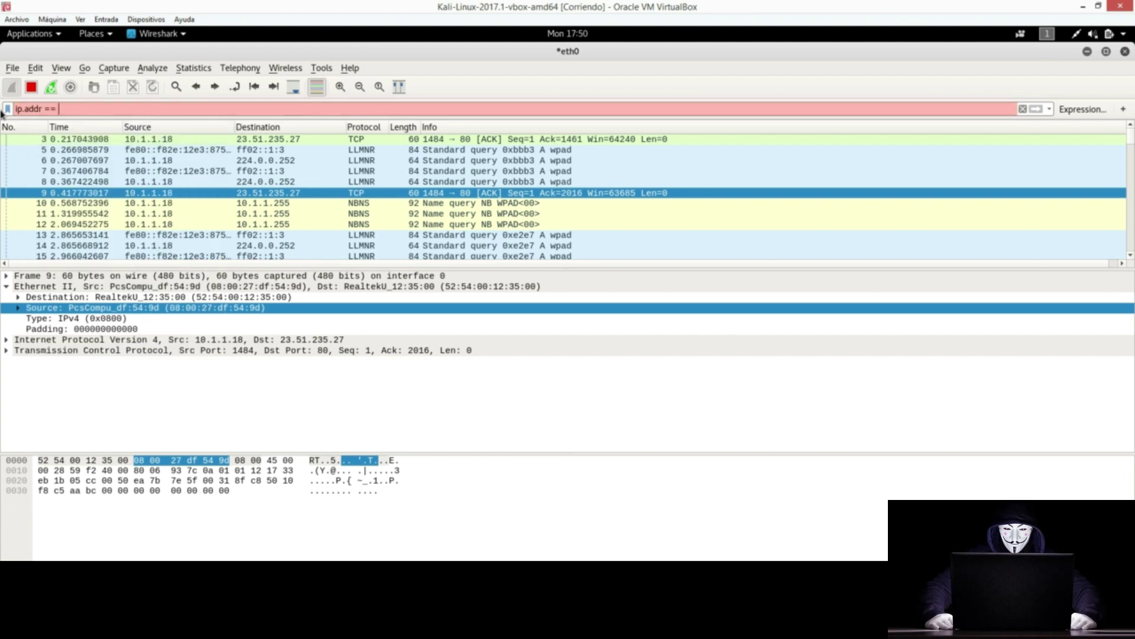
pyautogui.write(' 10.1.1.18')
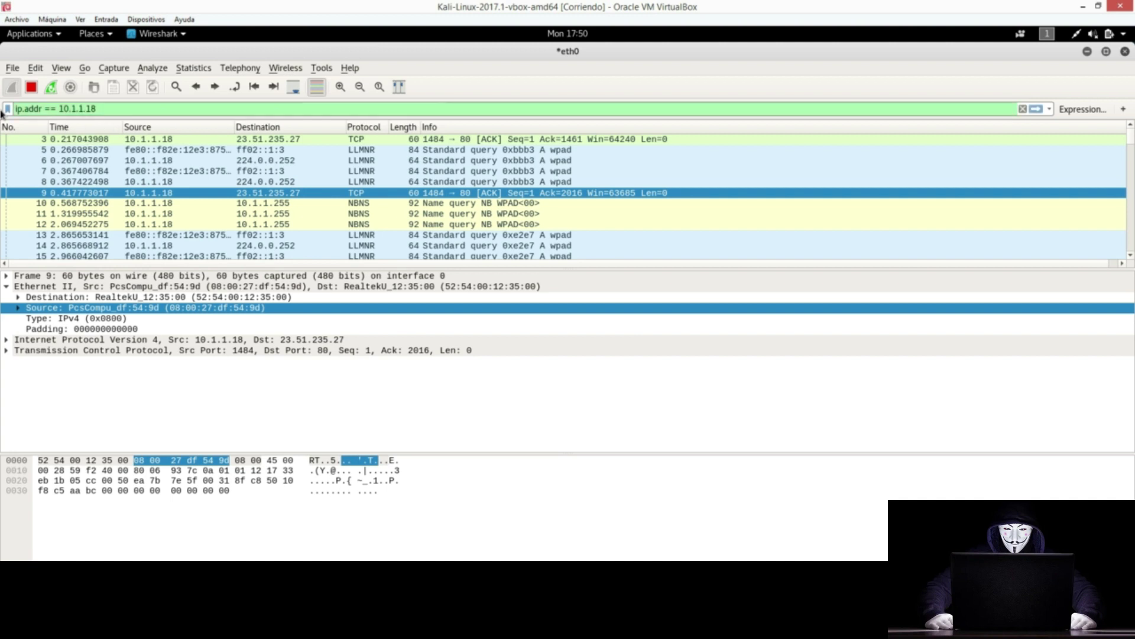
pyautogui.press('Return')
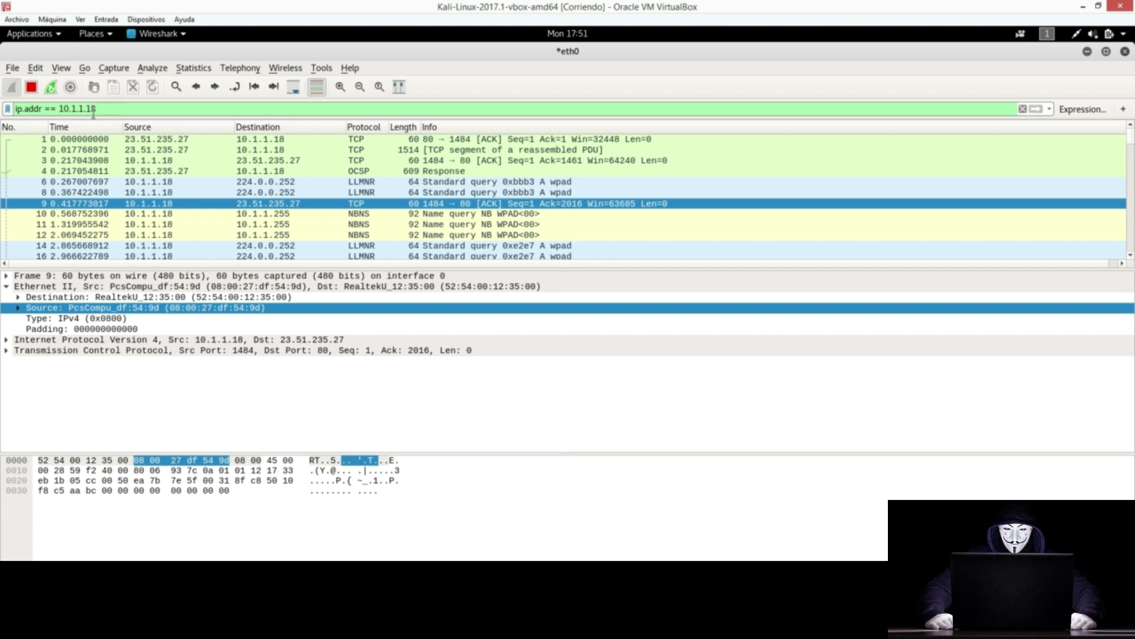
# Step: Change the filter to ip.dst == 10.1.1.18 via autocomplete and close Expert Information
pyautogui.moveTo(41, 108); pyautogui.dragTo(26, 109)
pyautogui.press('BackSpace')
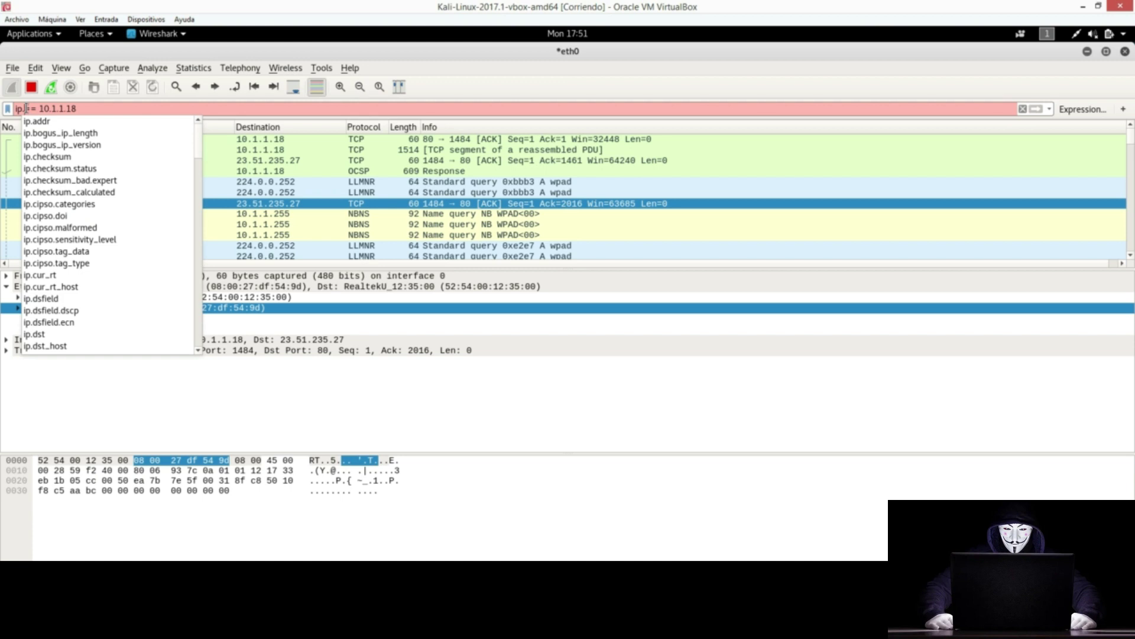
pyautogui.write('d')
pyautogui.press('Down')
pyautogui.press('Down')
pyautogui.press('Down')
pyautogui.press('Down')
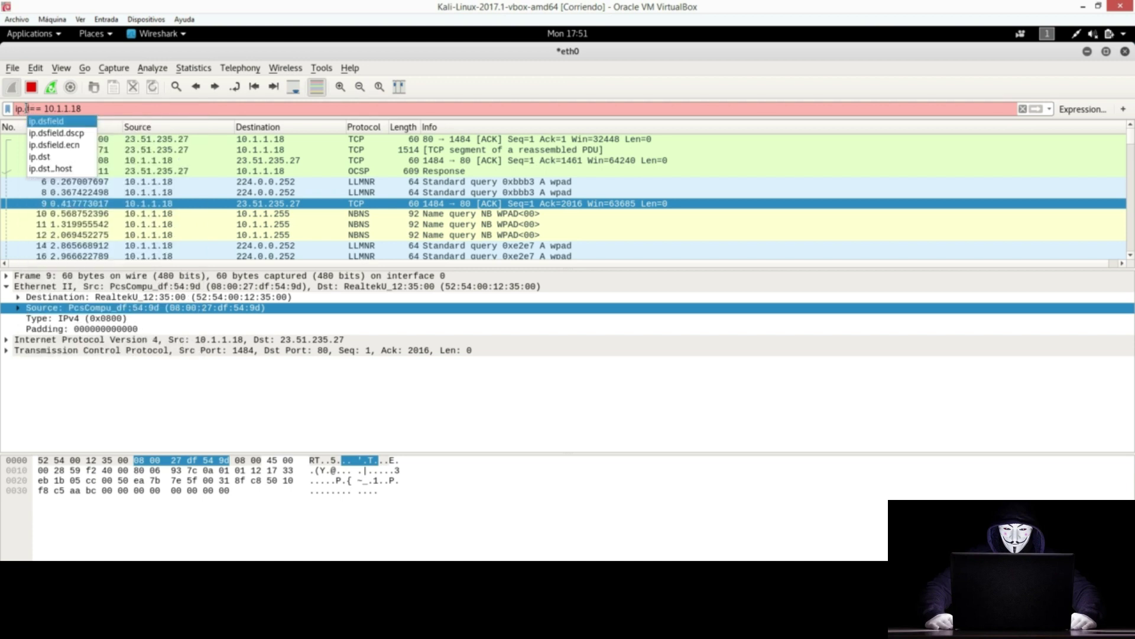
pyautogui.press('Return')
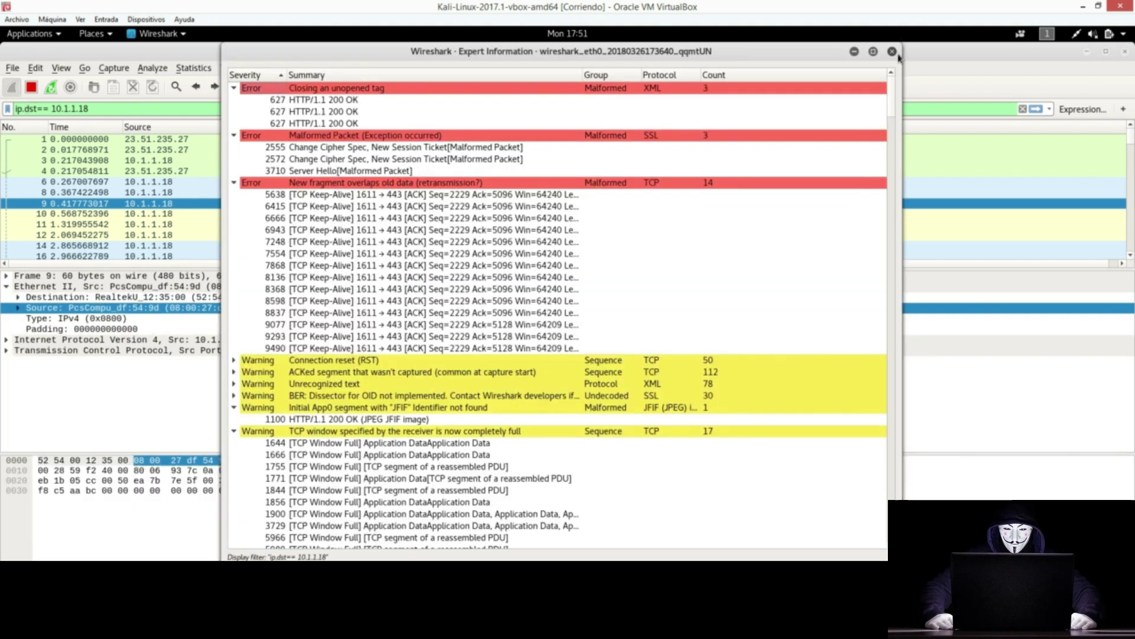
pyautogui.click(892, 52)
pyautogui.click(37, 108)
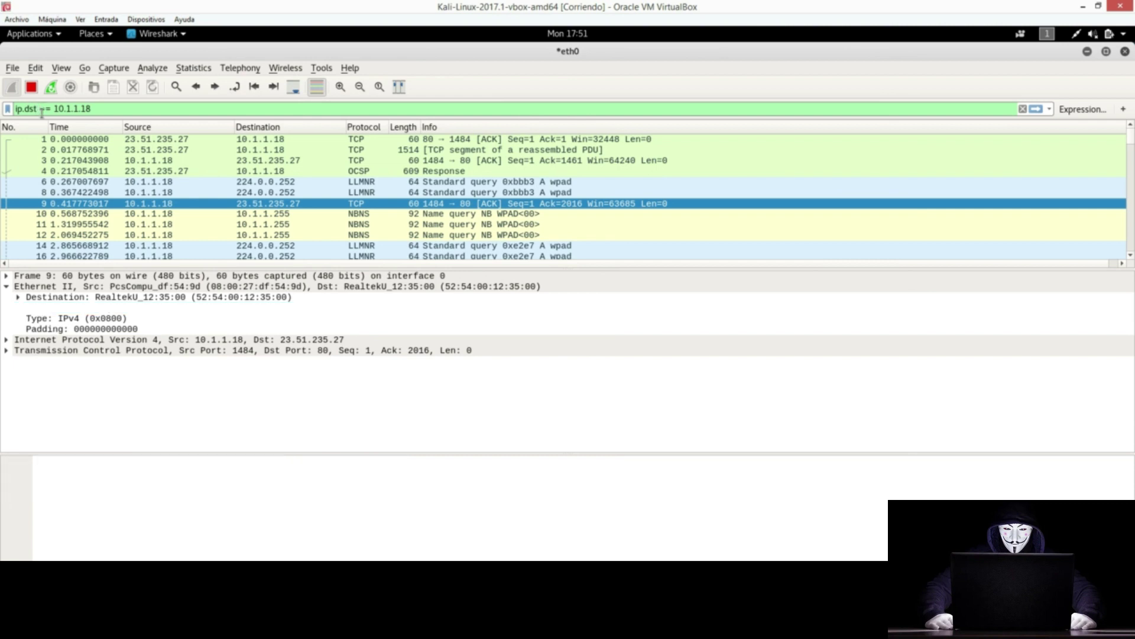
# Step: Apply ip.dst == 10.1.1.18, then switch it to ip.src == 10.1.1.18 and apply
pyautogui.press('Return')
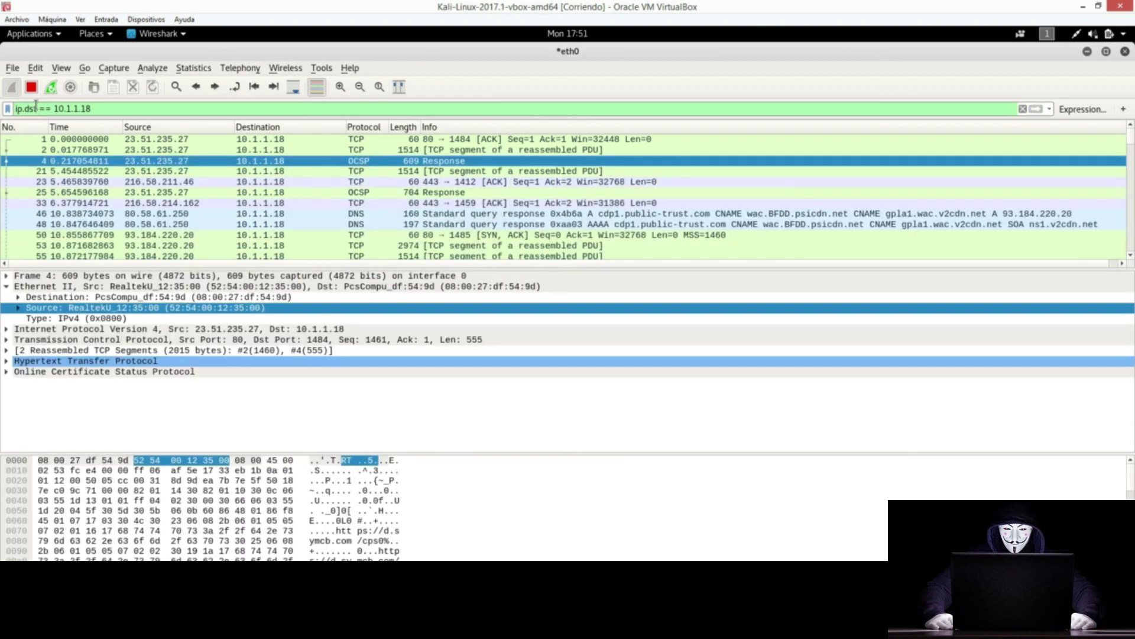
pyautogui.moveTo(91, 109); pyautogui.dragTo(57, 108)
pyautogui.click(39, 109)
pyautogui.press('BackSpace')
pyautogui.press('BackSpace')
pyautogui.press('BackSpace')
pyautogui.write('src')
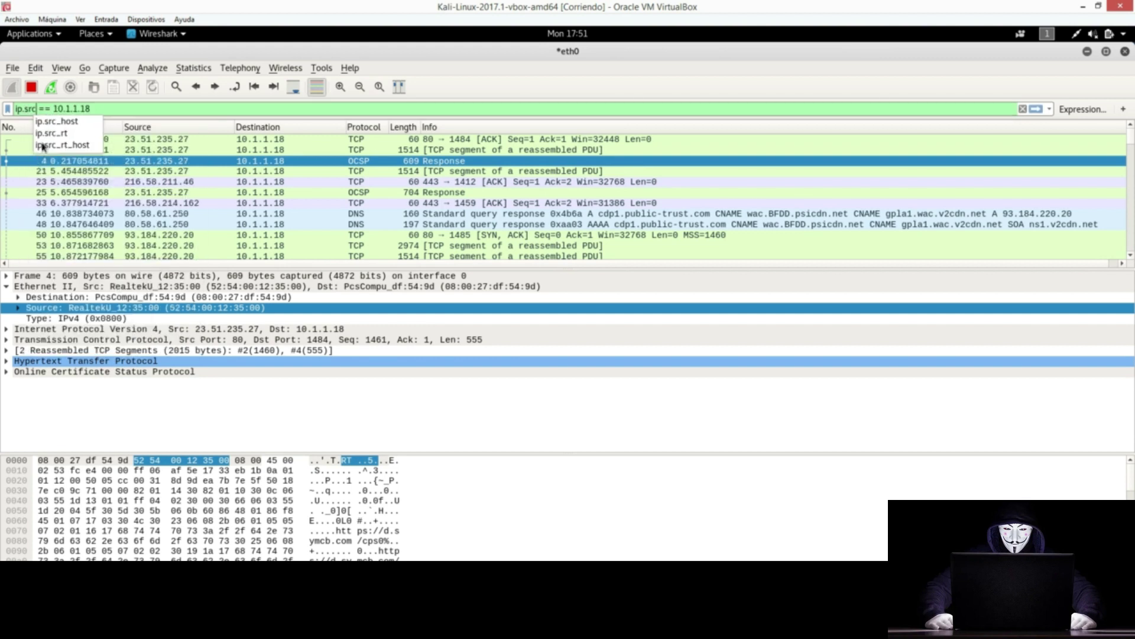
pyautogui.press('Return')
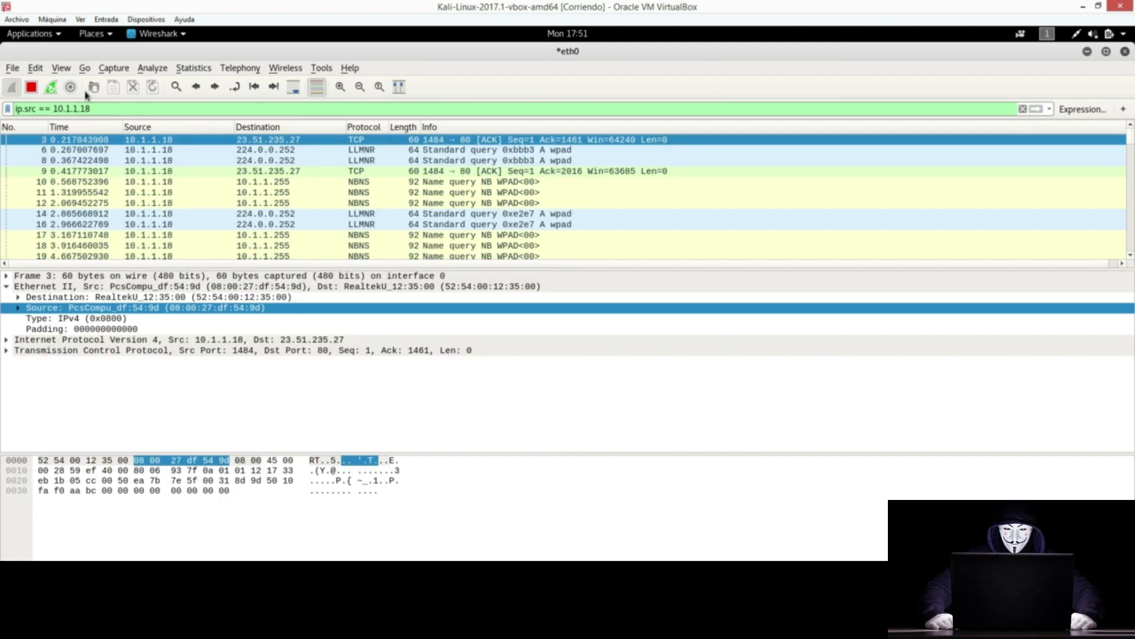
pyautogui.moveTo(36, 109); pyautogui.dragTo(2, 110)
# Step: Replace the filter with tcp.port == 80 and apply it
pyautogui.write('tcp.')
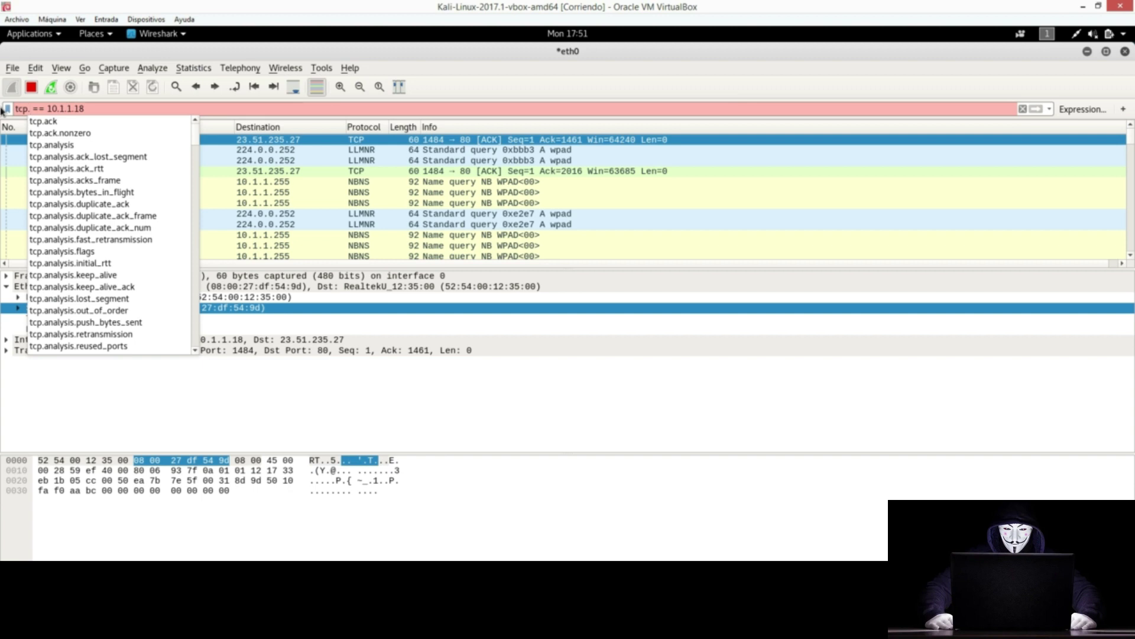
pyautogui.write('port')
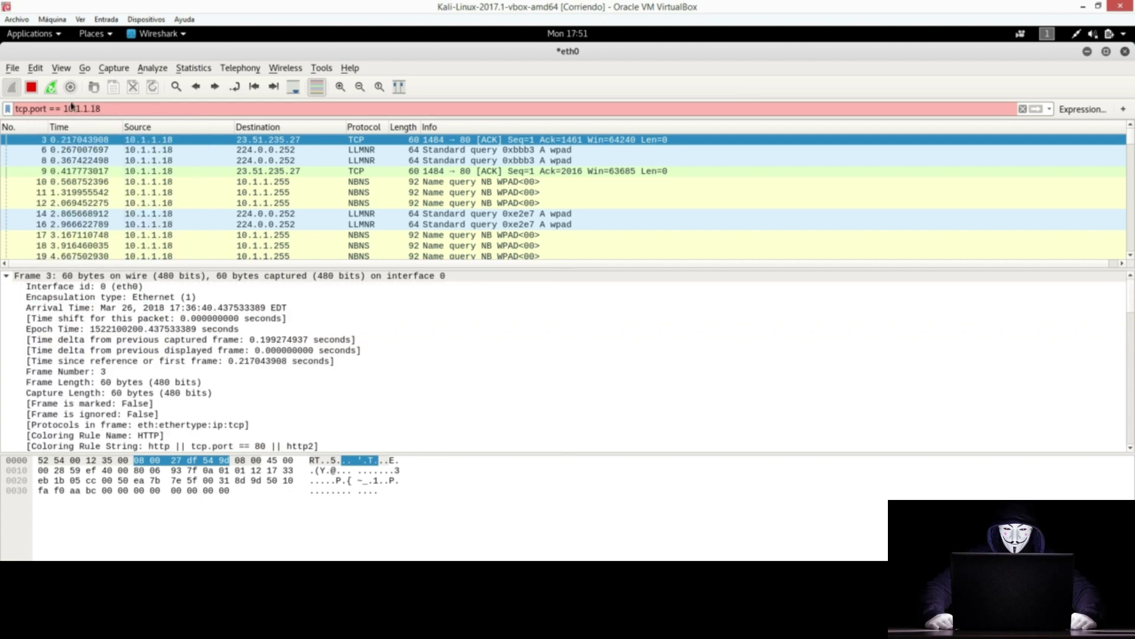
pyautogui.moveTo(67, 109); pyautogui.dragTo(186, 108)
pyautogui.press('BackSpace')
pyautogui.press('BackSpace')
pyautogui.write('80')
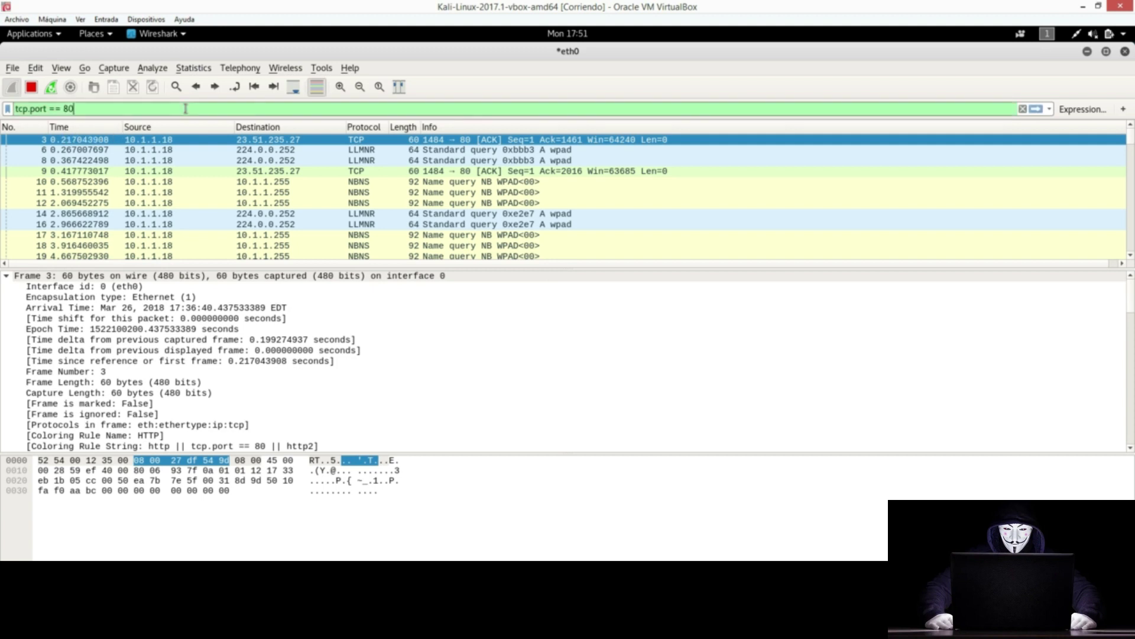
pyautogui.press('Return')
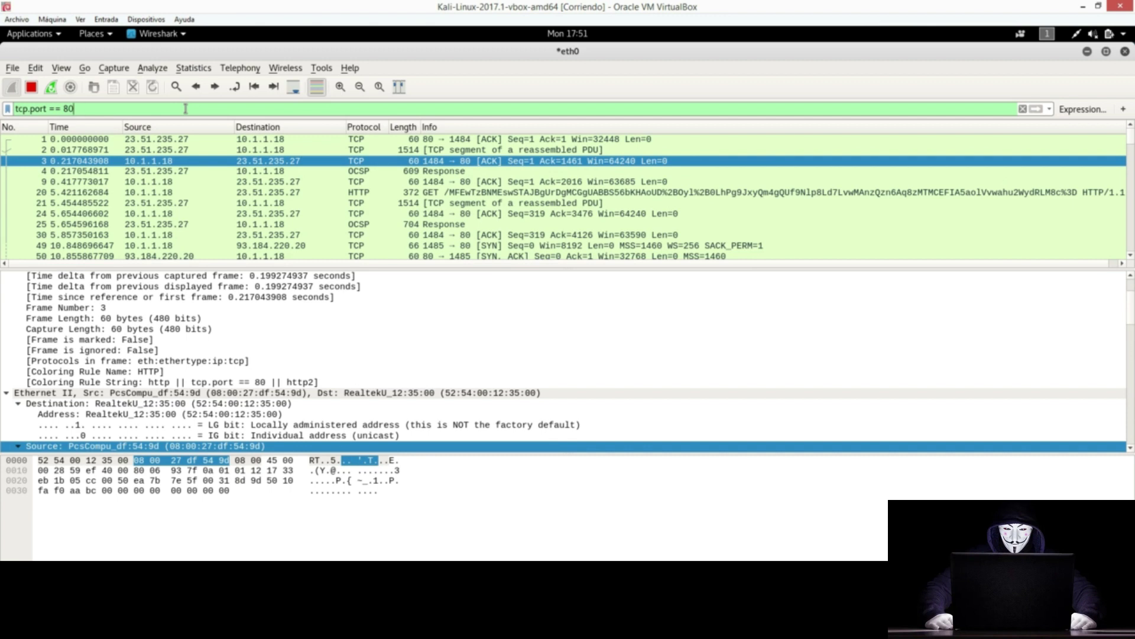
# Step: Change the field to tcp.srcport via autocomplete, then start rewriting it as dstport
pyautogui.click(47, 108)
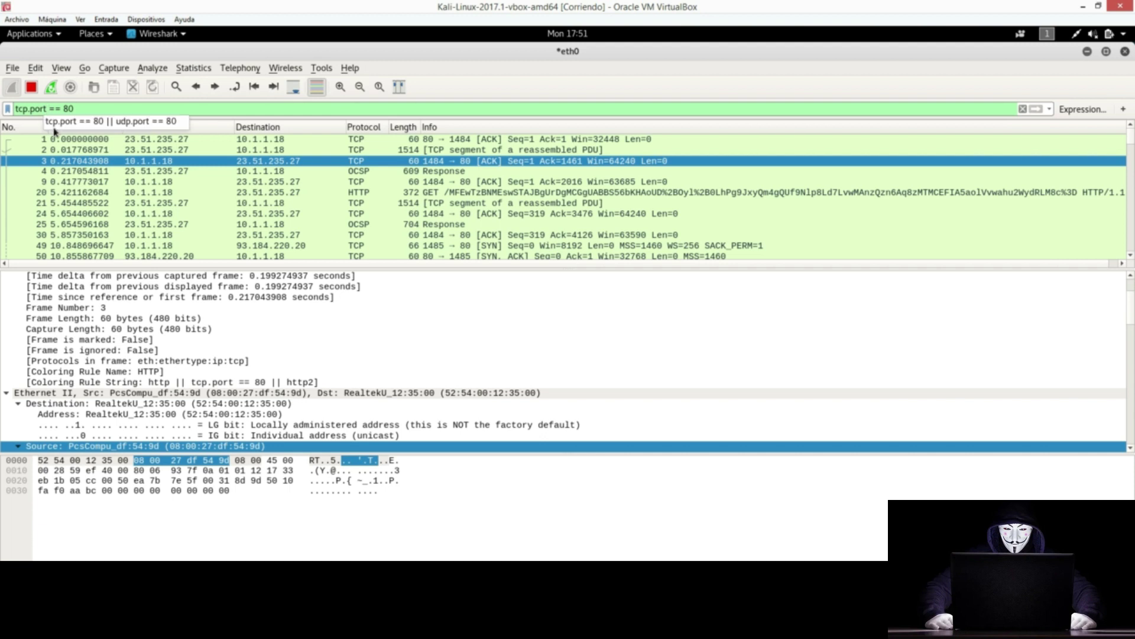
pyautogui.press('BackSpace')
pyautogui.press('BackSpace')
pyautogui.press('BackSpace')
pyautogui.press('BackSpace')
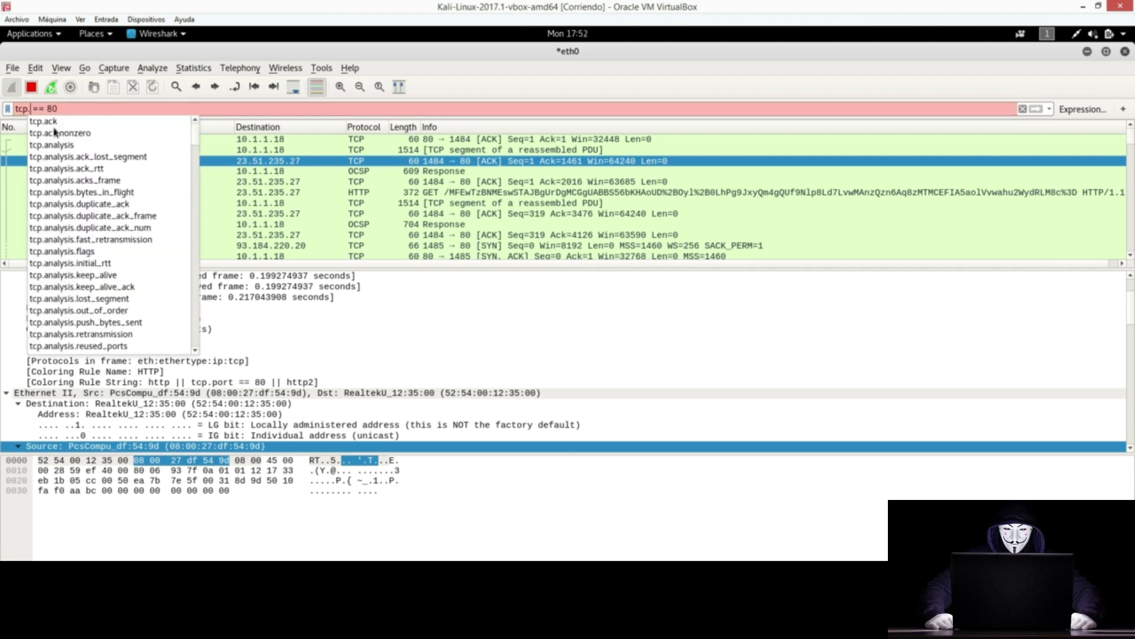
pyautogui.write('sr')
pyautogui.press('Down')
pyautogui.press('Return')
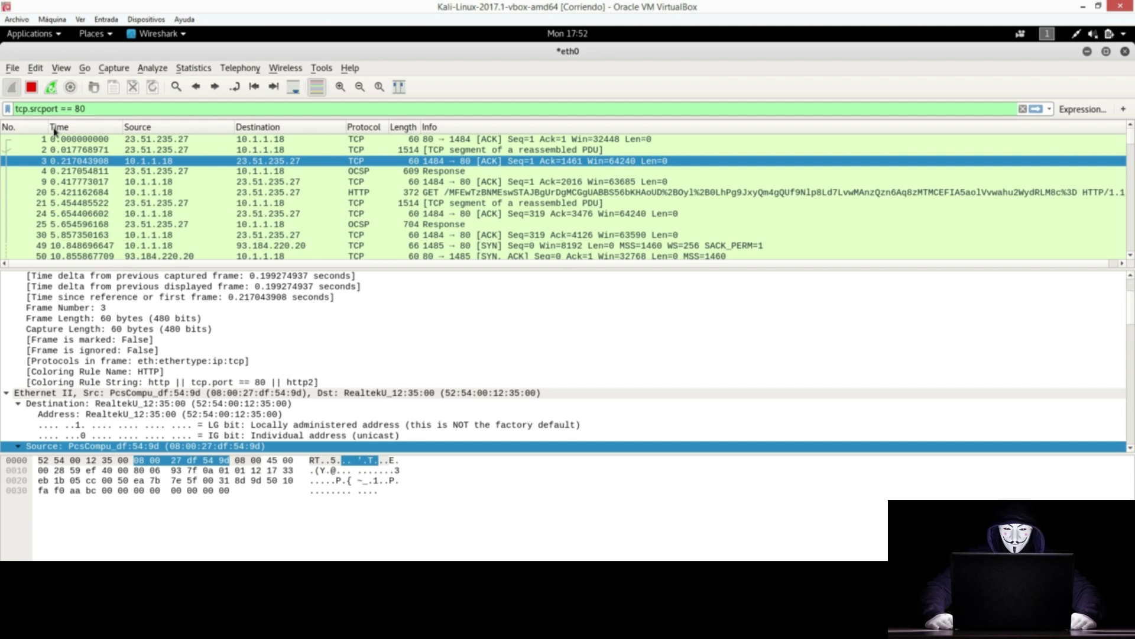
pyautogui.moveTo(43, 109); pyautogui.dragTo(30, 109)
pyautogui.write('ds')
pyautogui.press('BackSpace')
pyautogui.press('BackSpace')
# Step: Apply tcp.dstport == 80, then delete dstport == 80 from the filter
pyautogui.write('dst')
pyautogui.press('Return')
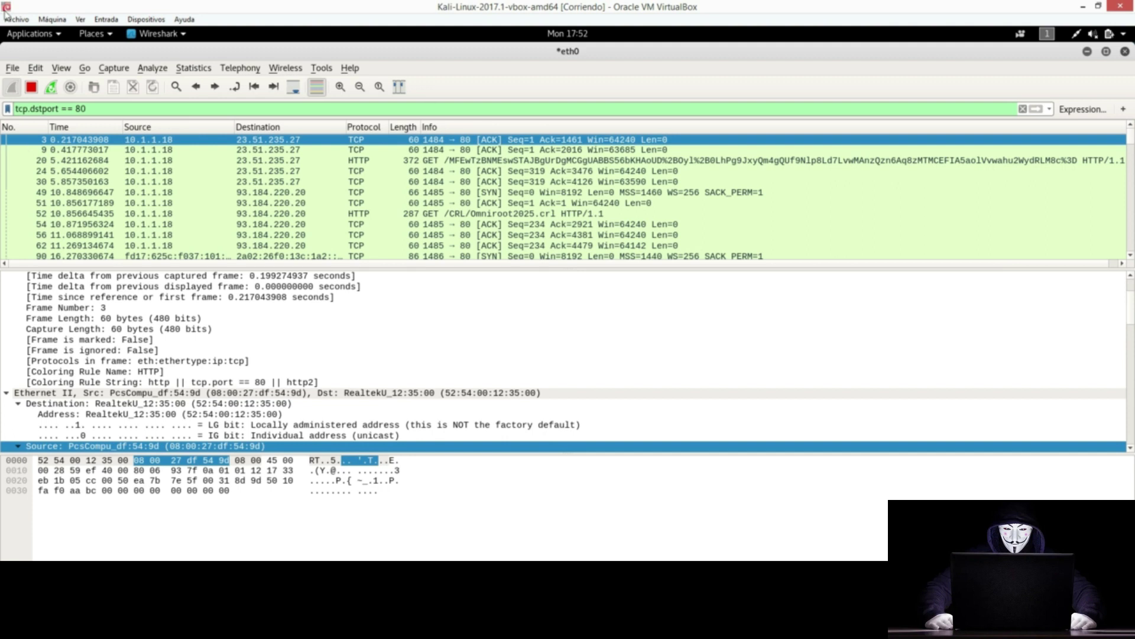
pyautogui.moveTo(29, 108); pyautogui.dragTo(34, 109)
pyautogui.keyDown('shift'); pyautogui.click(175, 110); pyautogui.keyUp('shift')
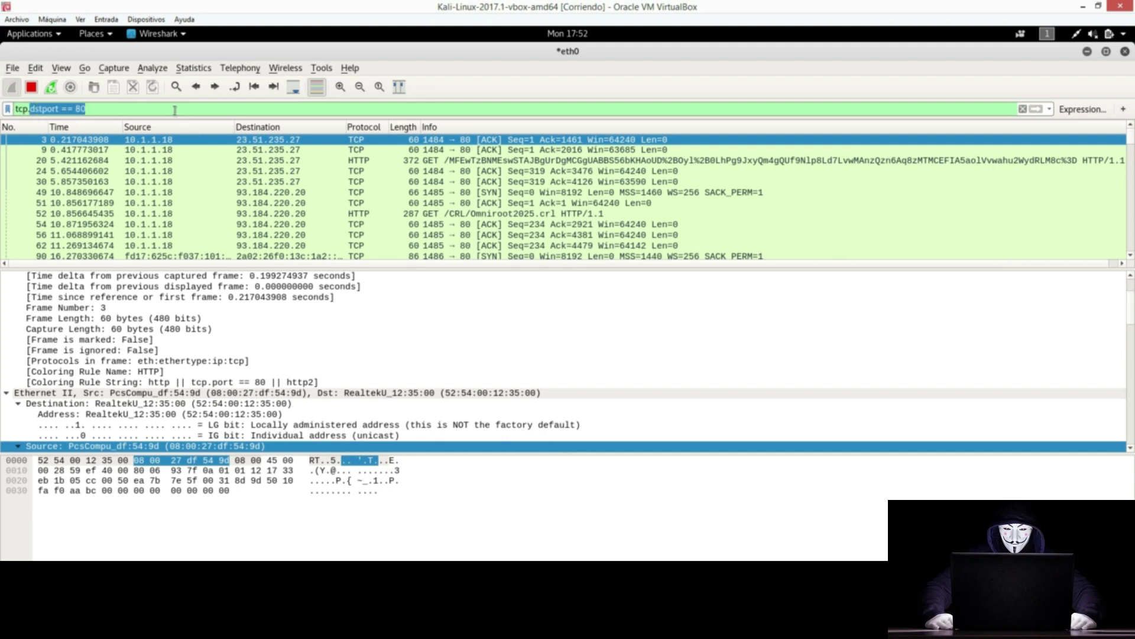
pyautogui.press('BackSpace')
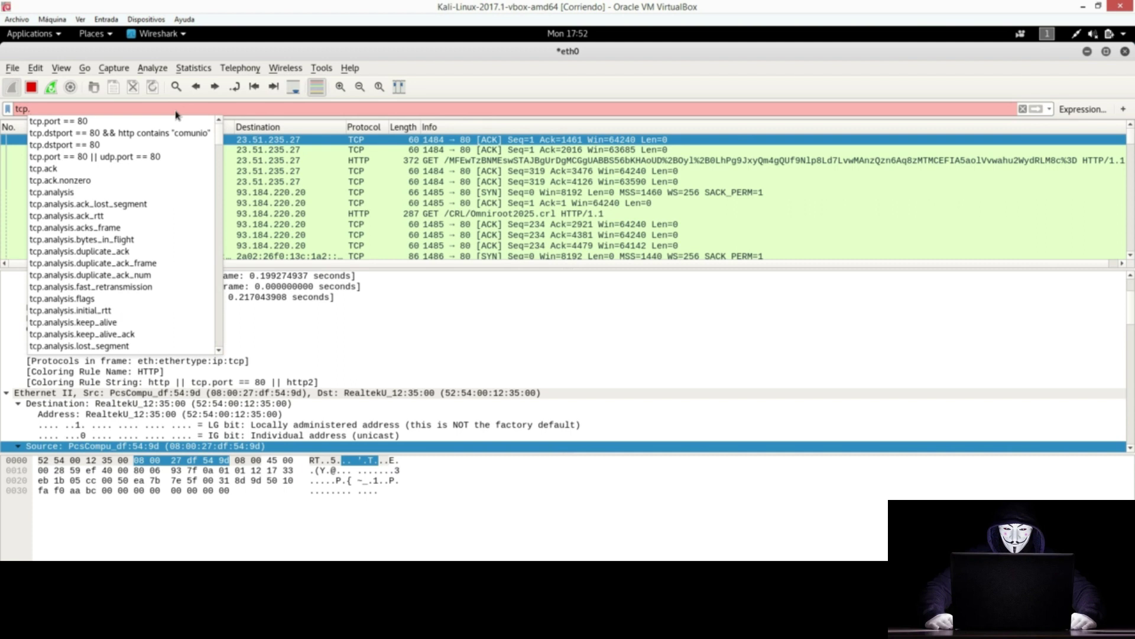
# Step: Browse the tcp autocomplete list, then replace the leftover tcp. with http
pyautogui.moveTo(220, 135); pyautogui.dragTo(202, 343)
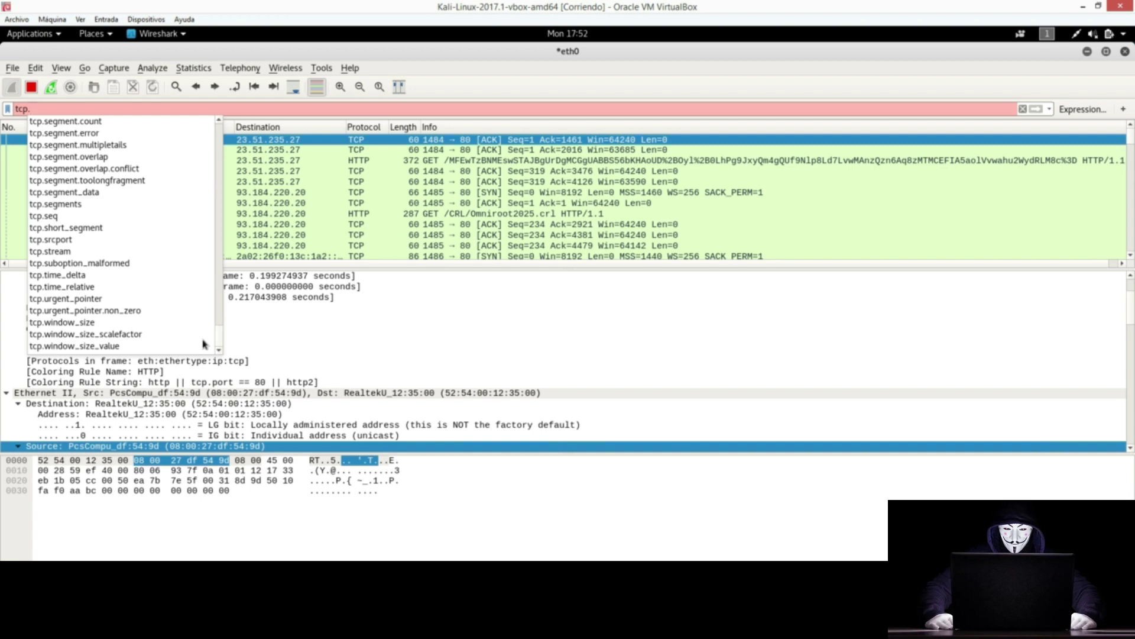
pyautogui.click(96, 110)
pyautogui.hotkey('shift', 'Left')
pyautogui.hotkey('shift', 'Left')
pyautogui.hotkey('shift', 'Left')
pyautogui.hotkey('shift', 'Left')
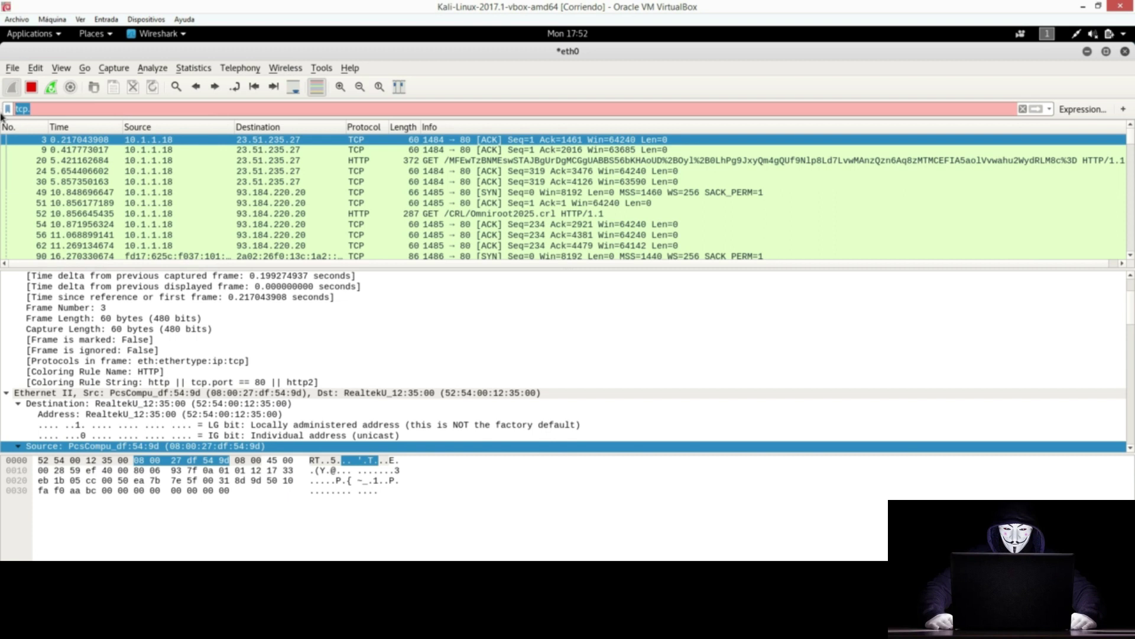
pyautogui.write('http')
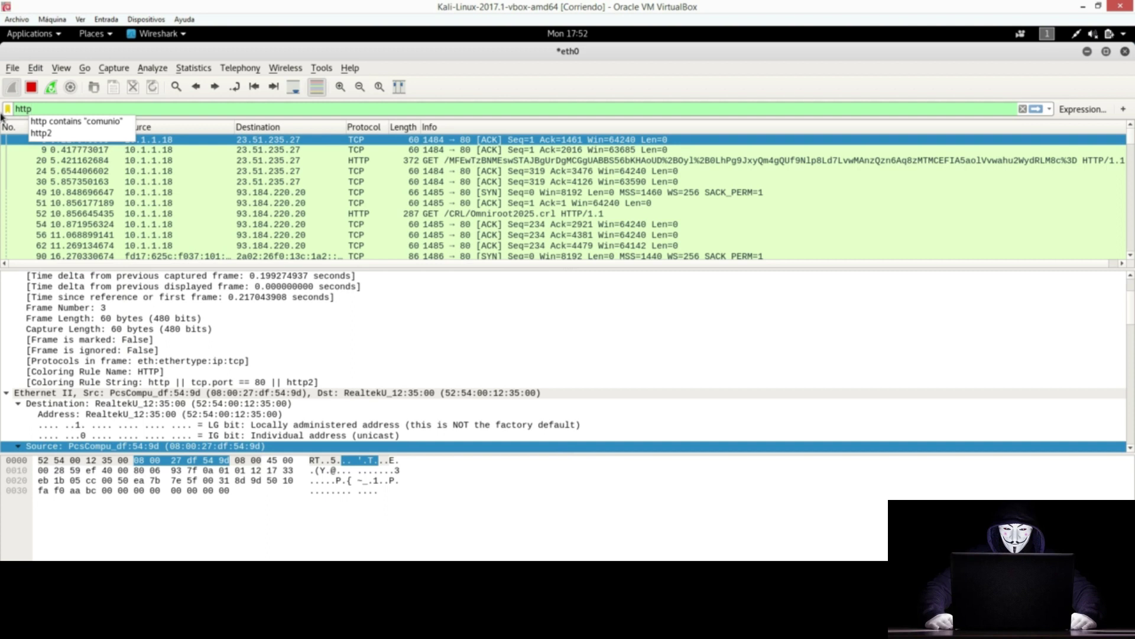
# Step: Apply http.host == comunio.es, chosen from the http. autocomplete list, leaving only packet 548
pyautogui.write('.')
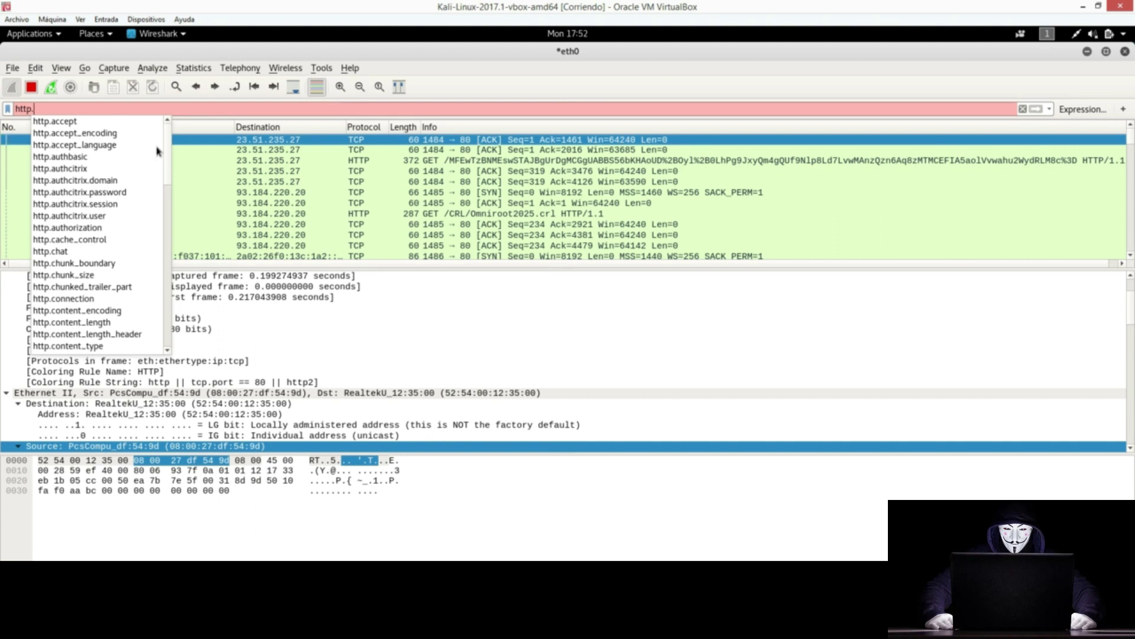
pyautogui.scroll(-1, 171, 166)
pyautogui.scroll(-4, 170, 172)
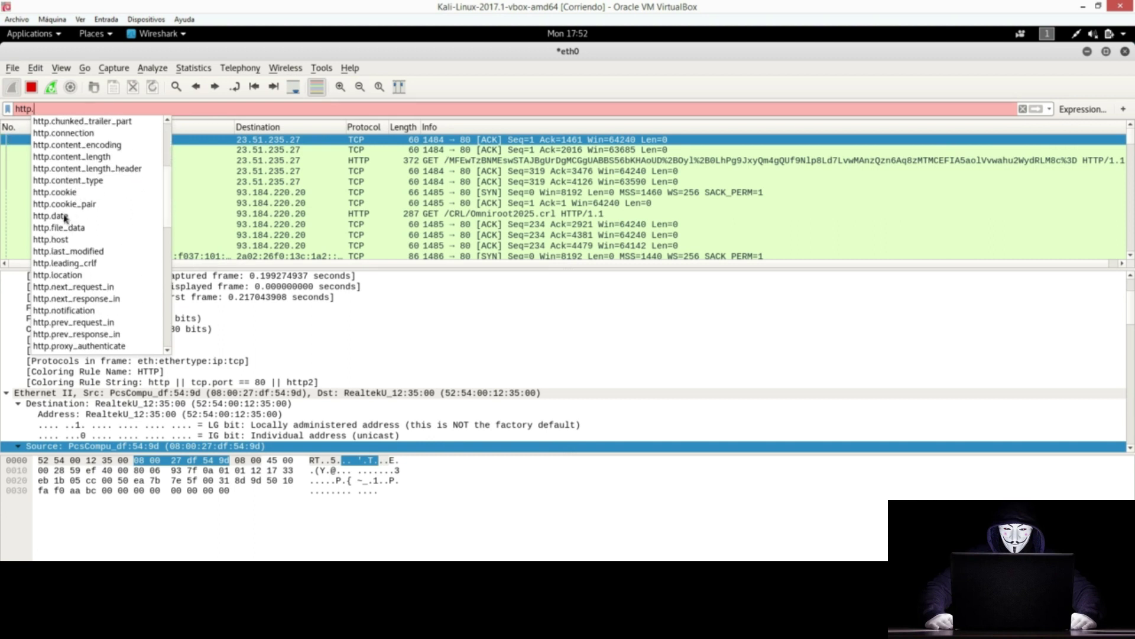
pyautogui.click(84, 242)
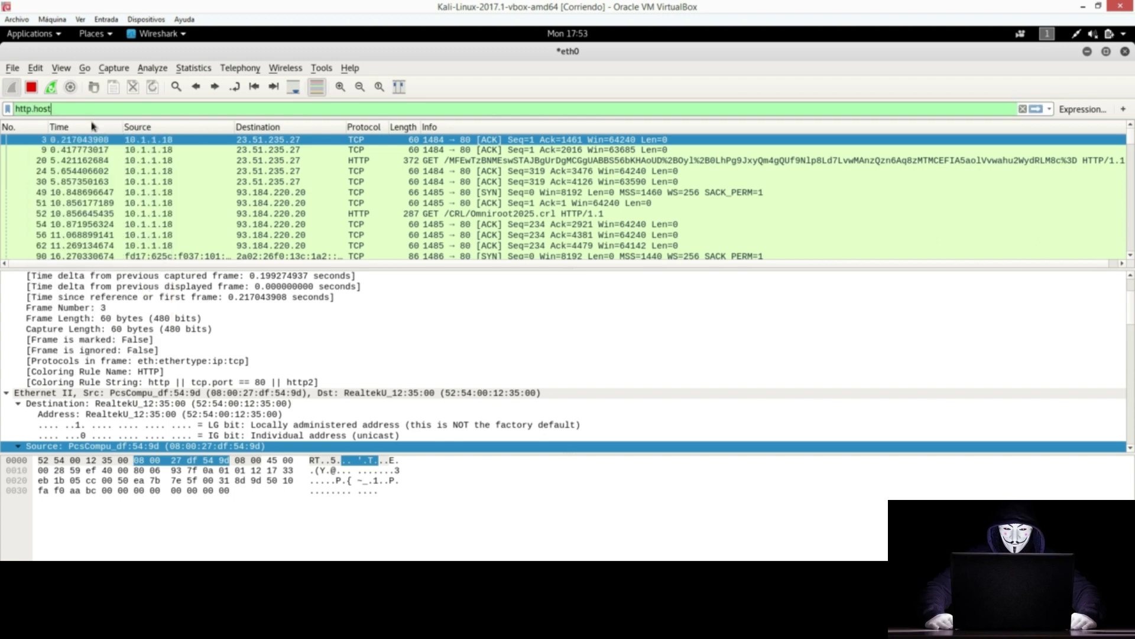
pyautogui.write('== comunio.es')
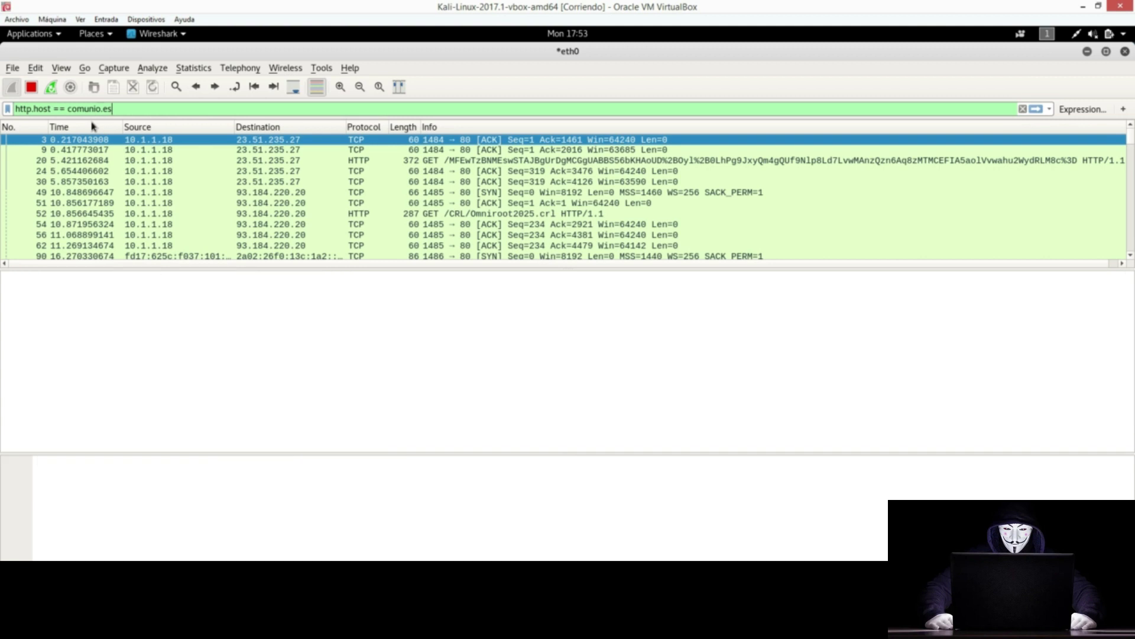
pyautogui.press('Return')
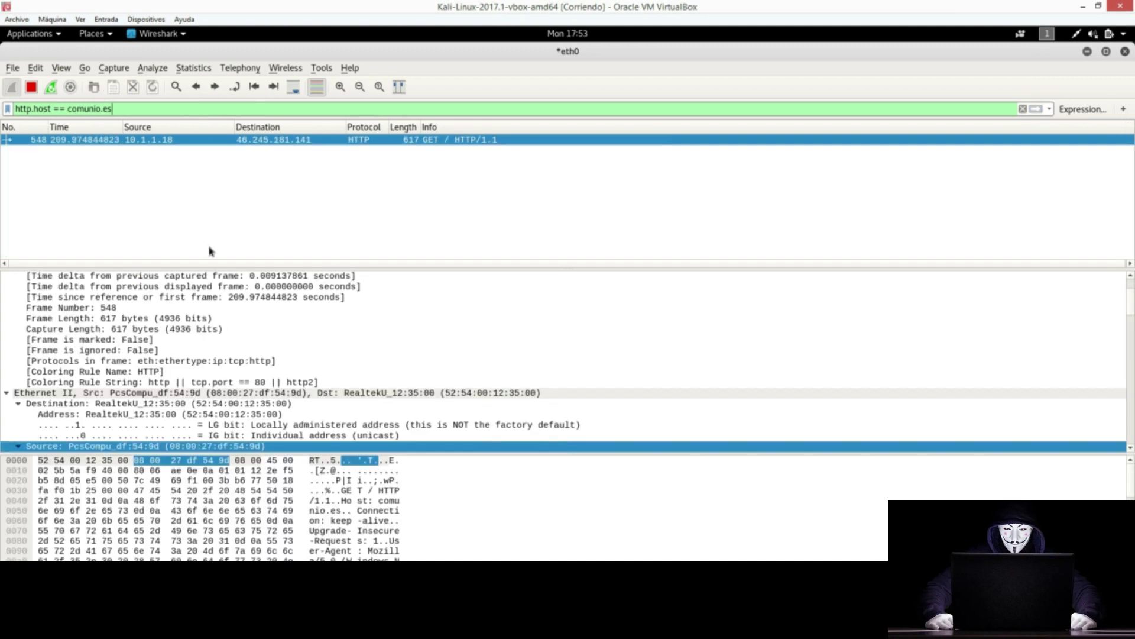
pyautogui.doubleClick(106, 109)
pyautogui.press('Left')
pyautogui.hotkey('ctrl', 'Left')
pyautogui.write('www.')
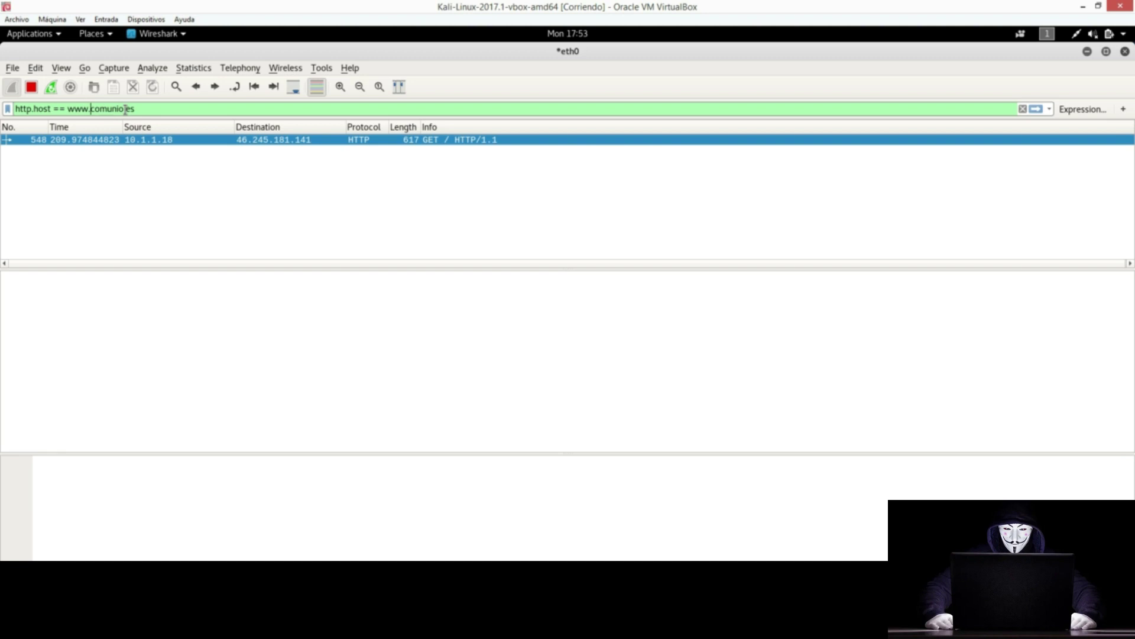
pyautogui.press('Return')
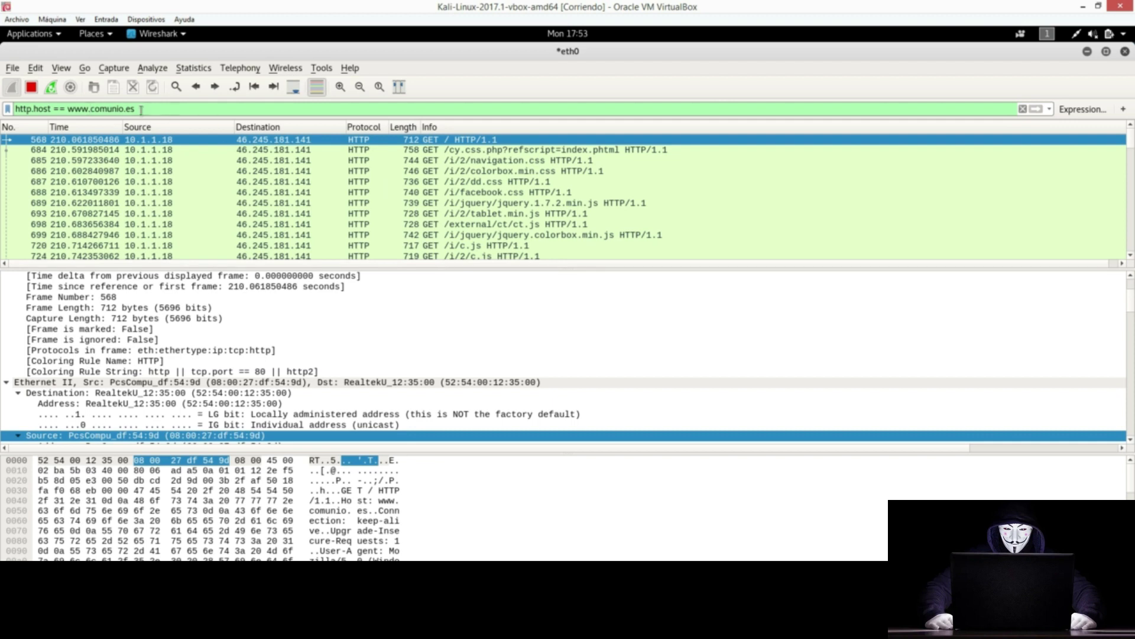
# Step: Begin appending an && http condition to the end of the filter
pyautogui.tripleClick(91, 109)
pyautogui.moveTo(149, 110); pyautogui.dragTo(66, 111)
pyautogui.click(153, 112)
pyautogui.write('&& http.data contains "test')
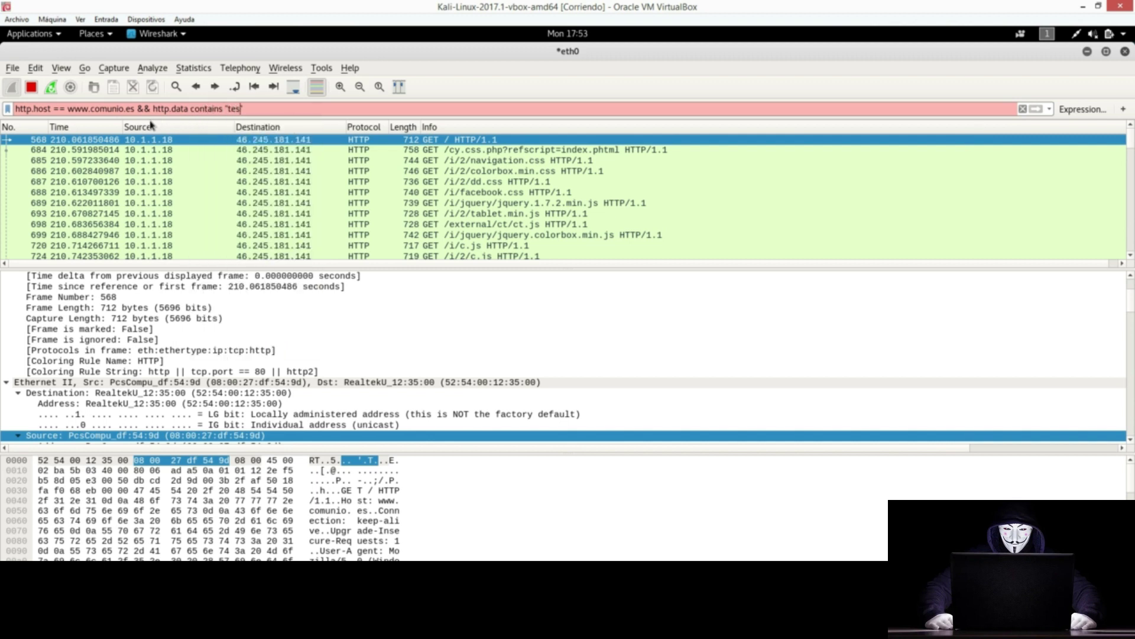
# Step: Replace the contains operator in the http.data condition with ==
pyautogui.press('Left')
pyautogui.press('Left')
pyautogui.press('Left')
pyautogui.press('Left')
pyautogui.press('Left')
pyautogui.press('Left')
pyautogui.press('BackSpace')
pyautogui.press('BackSpace')
pyautogui.press('BackSpace')
pyautogui.press('BackSpace')
pyautogui.press('BackSpace')
pyautogui.press('BackSpace')
pyautogui.press('BackSpace')
pyautogui.press('BackSpace')
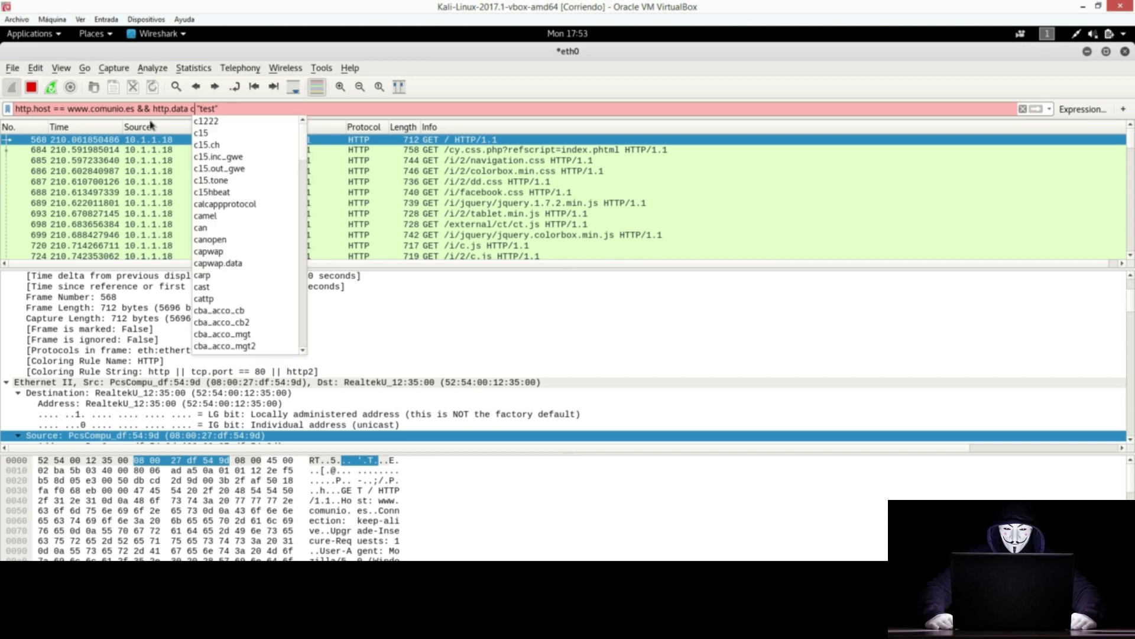
pyautogui.press('BackSpace')
pyautogui.write('==')
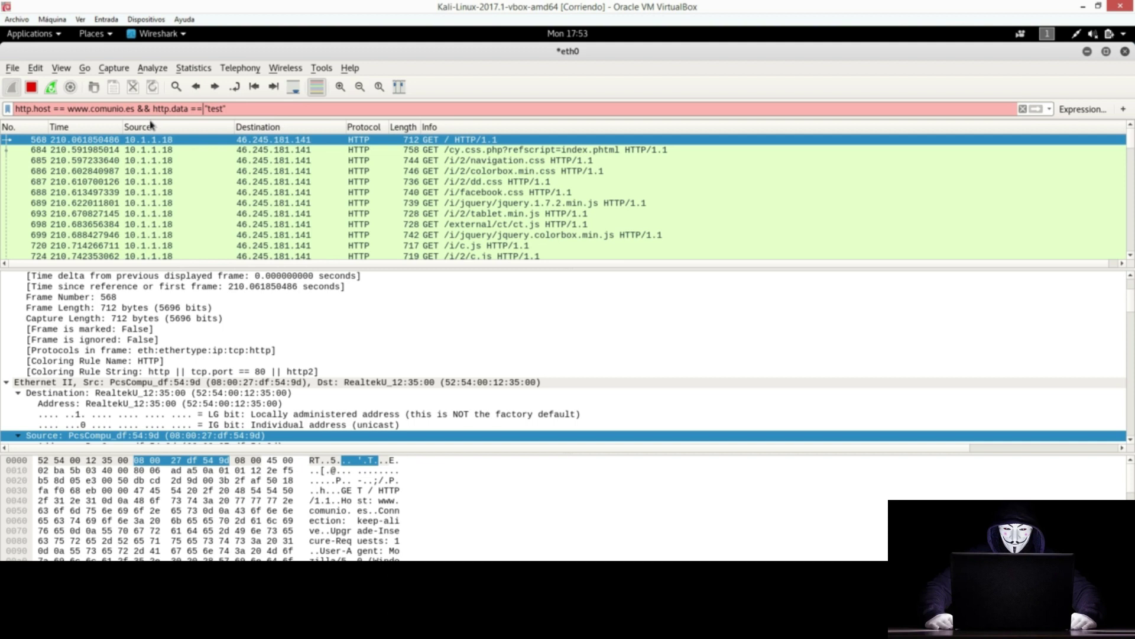
pyautogui.moveTo(158, 108); pyautogui.dragTo(279, 107)
pyautogui.press('BackSpace')
pyautogui.press('BackSpace')
pyautogui.press('BackSpace')
pyautogui.press('BackSpace')
pyautogui.press('BackSpace')
pyautogui.press('BackSpace')
pyautogui.press('Return')
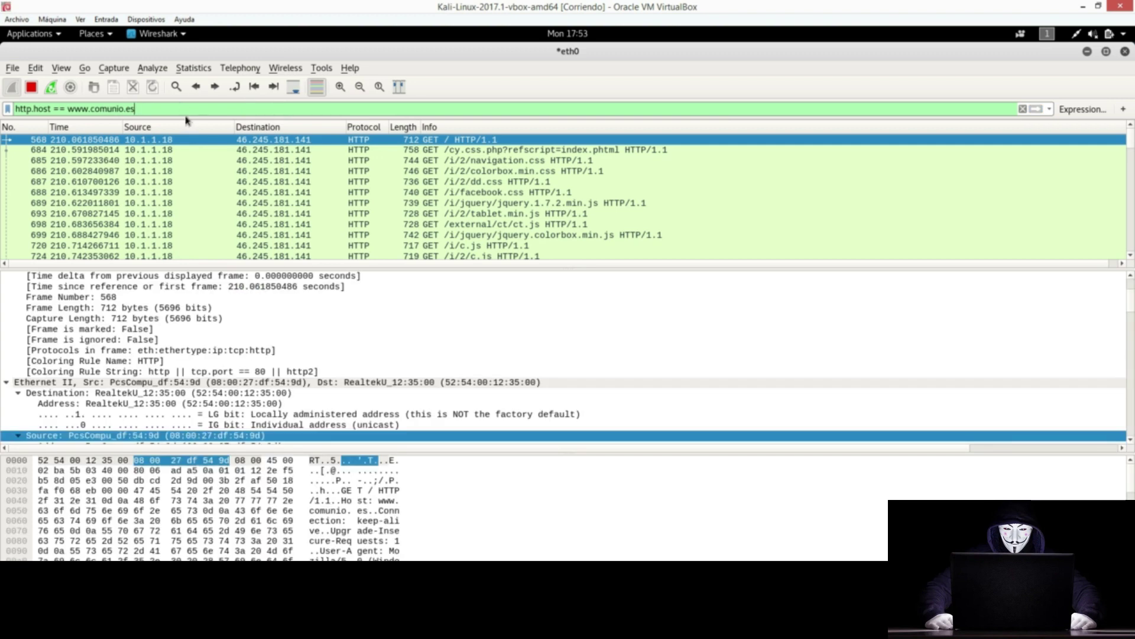
pyautogui.write('&&')
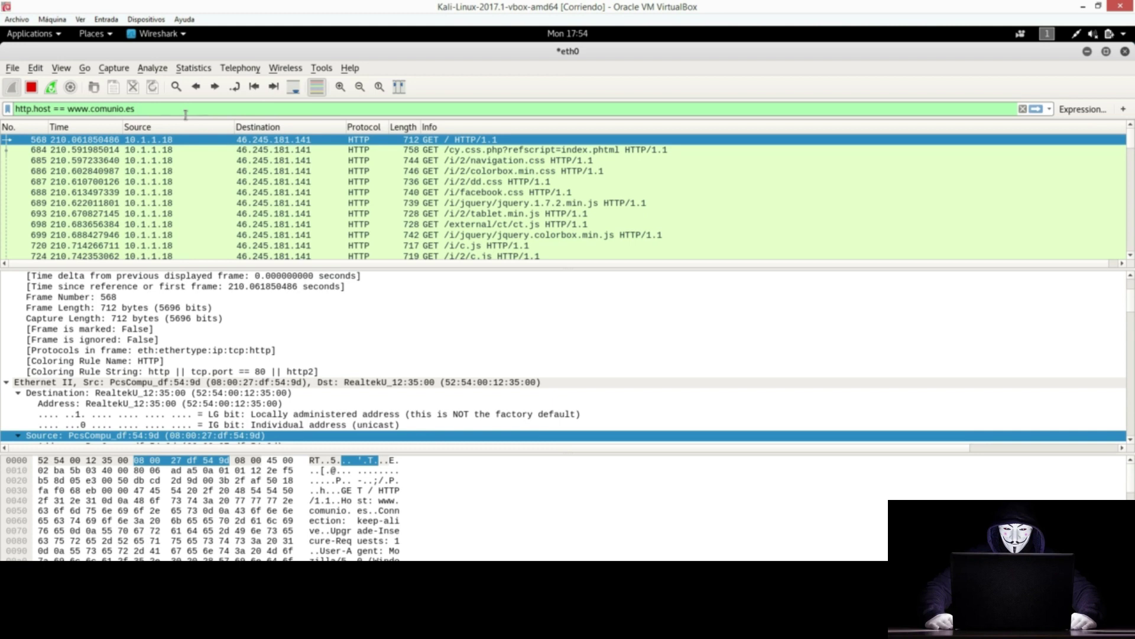
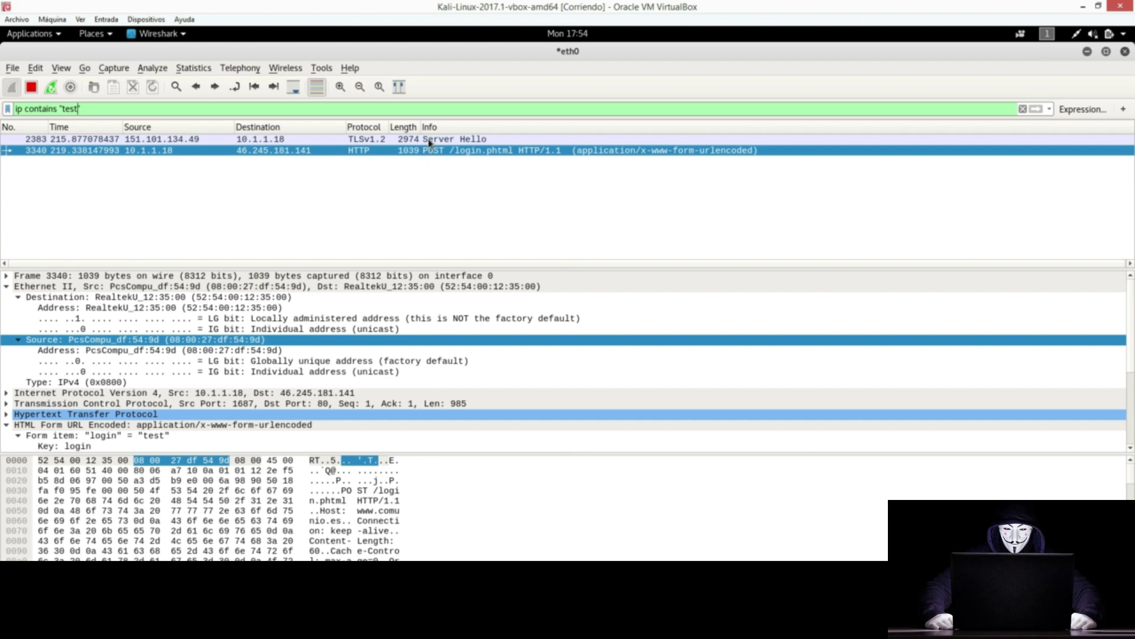
# Step: Replace ip contains "test" with eth in the display filter
pyautogui.doubleClick(18, 110)
pyautogui.doubleClick(69, 109)
pyautogui.moveTo(85, 108); pyautogui.dragTo(11, 105)
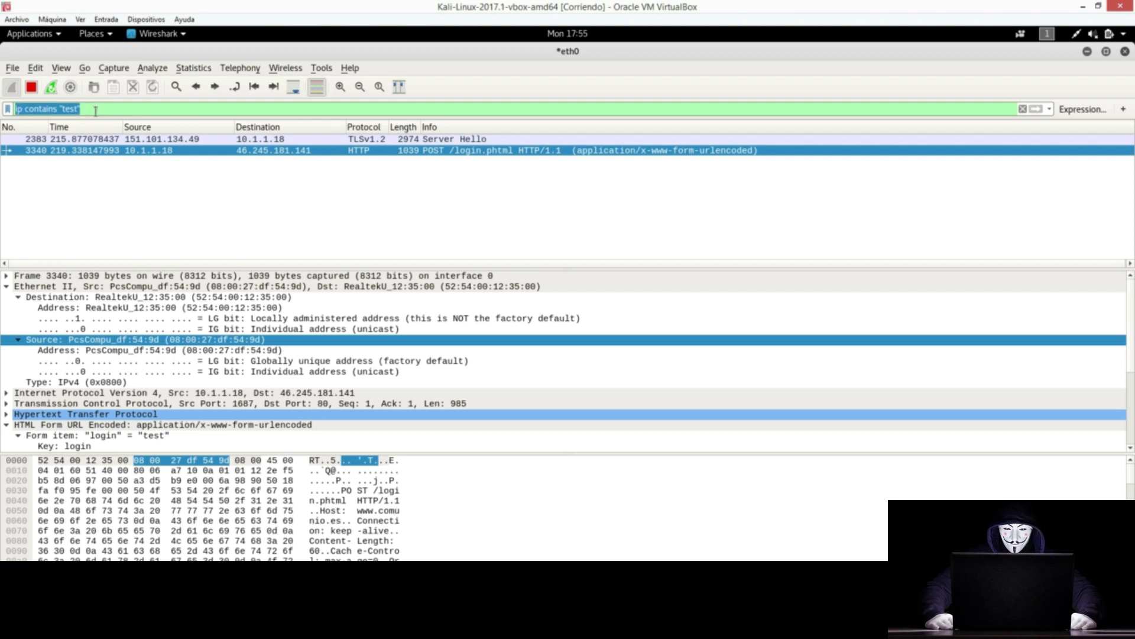
pyautogui.write('eth')
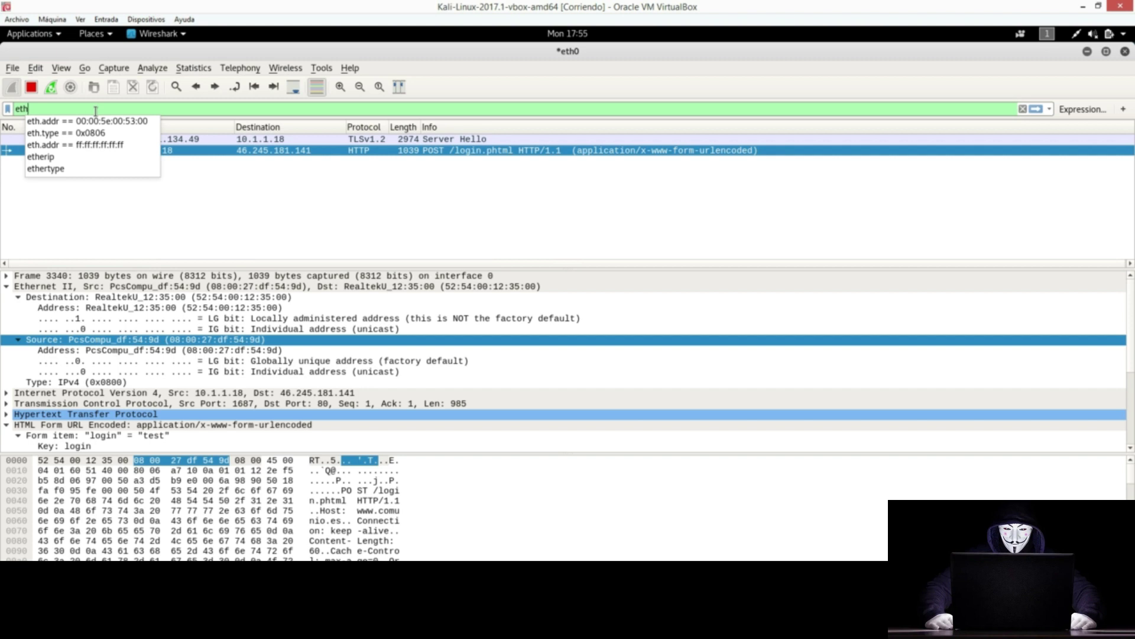
pyautogui.click(45, 107)
# Step: Browse the Source address field's Apply as Filter options, closing the menu without applying
pyautogui.moveTo(44, 106); pyautogui.dragTo(8, 107)
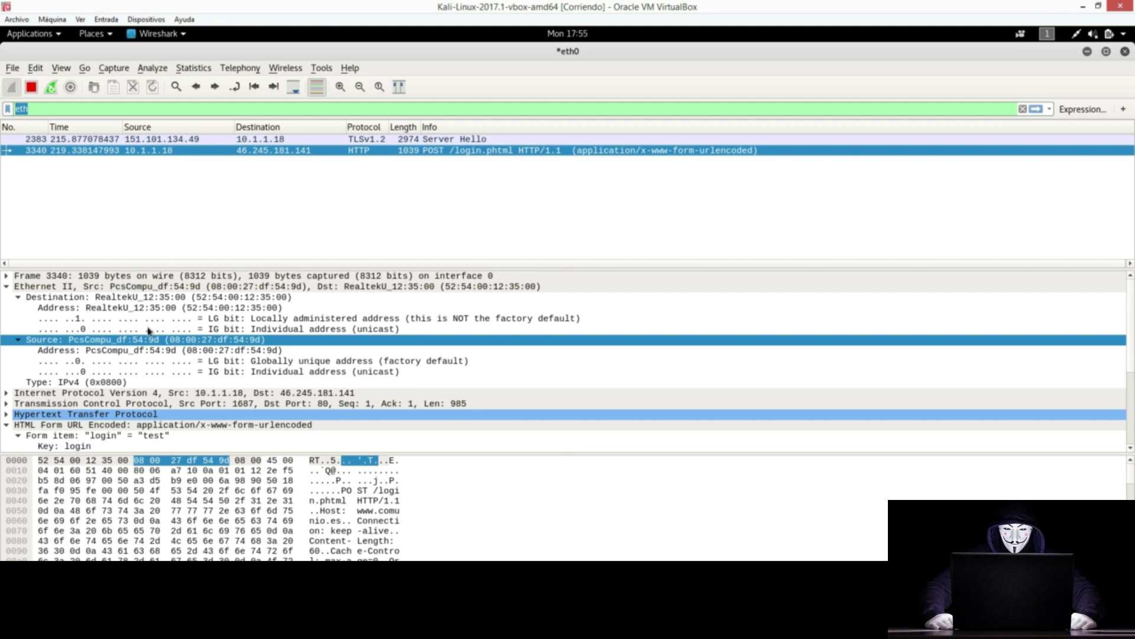
pyautogui.rightClick(194, 342)
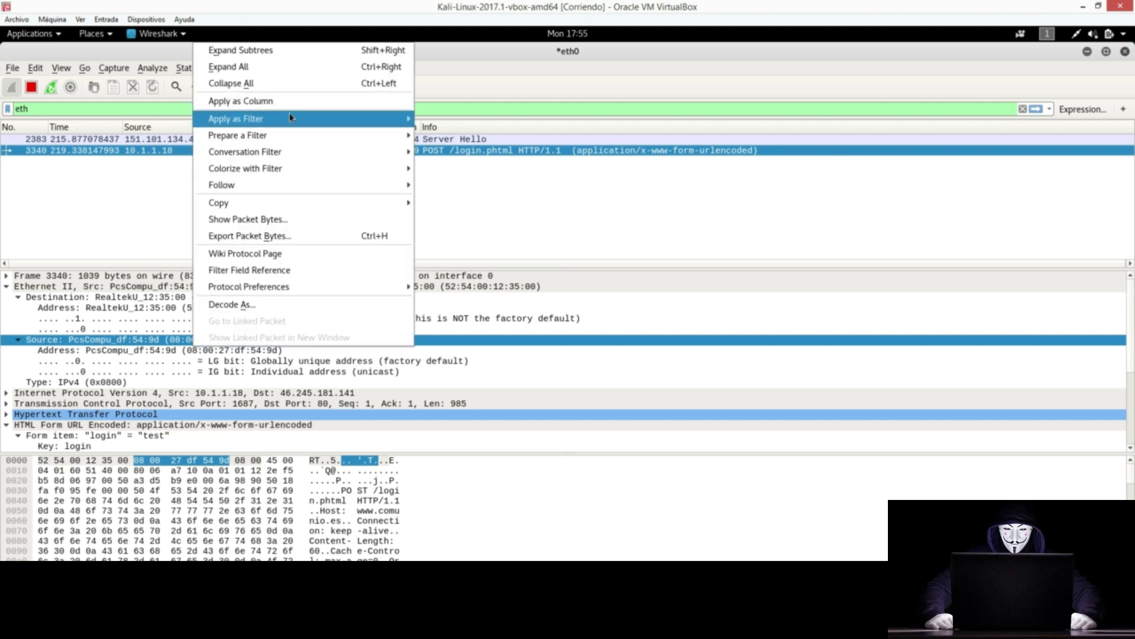
pyautogui.moveTo(409, 125)
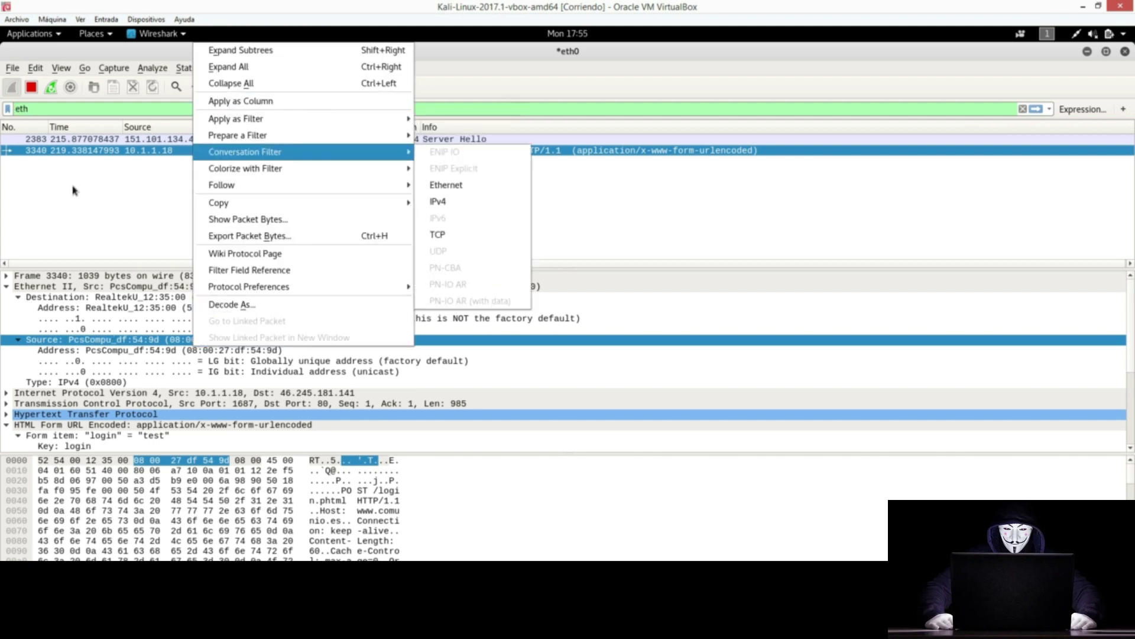
pyautogui.click(69, 231)
pyautogui.moveTo(28, 110); pyautogui.dragTo(1, 116)
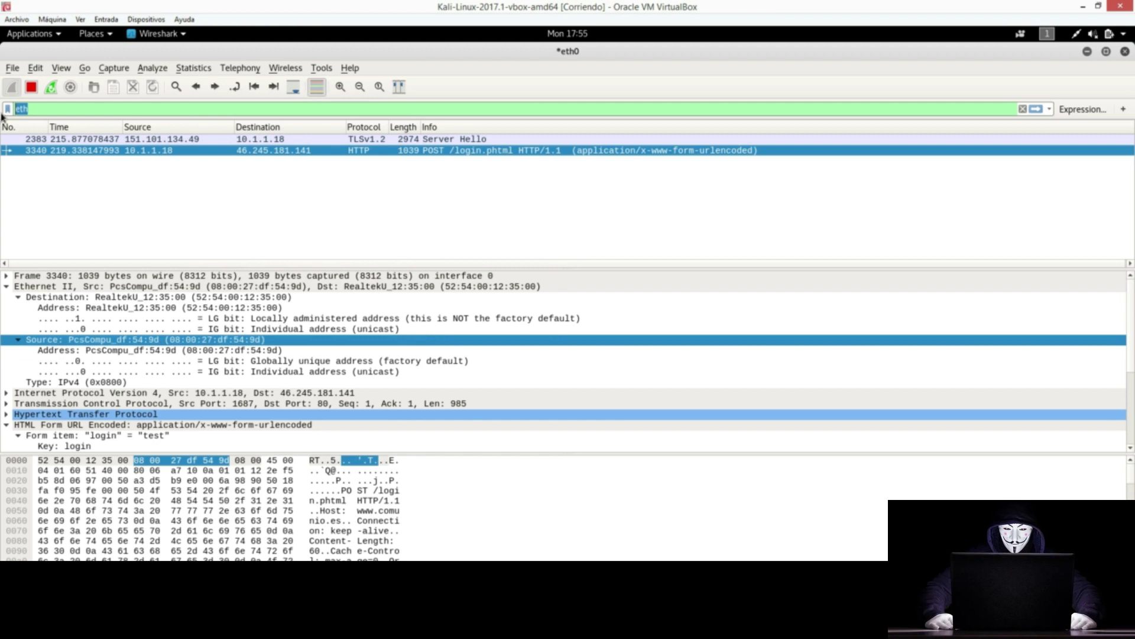
# Step: Try the ip., tcp.dst, tcp.src and tcp.port filters, then clear the filter field
pyautogui.write('ip.')
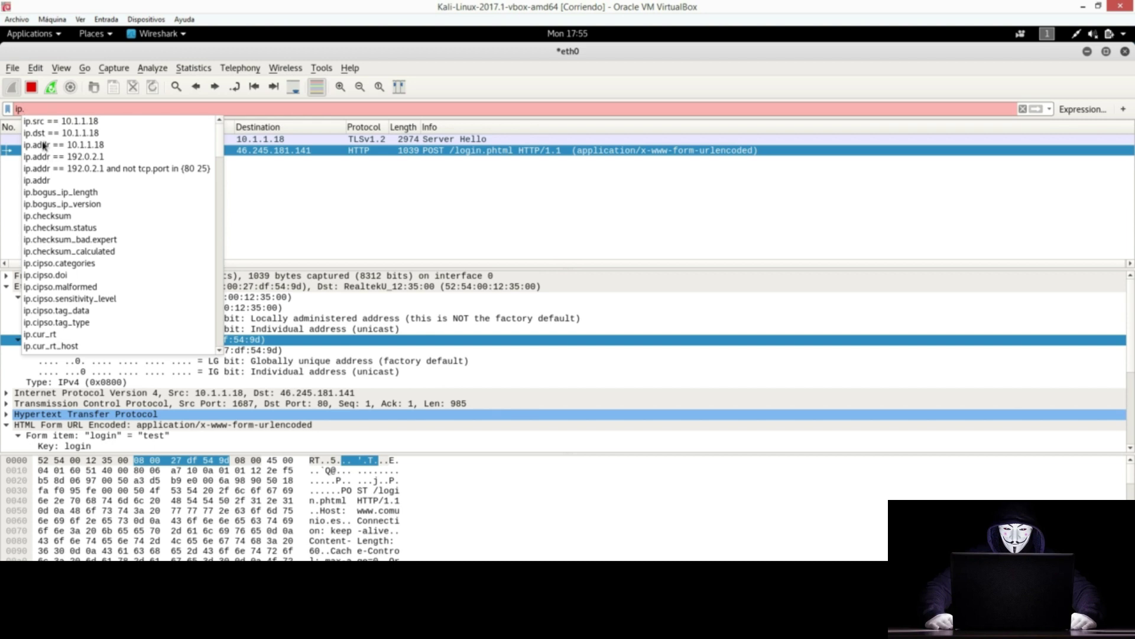
pyautogui.press('BackSpace')
pyautogui.press('BackSpace')
pyautogui.press('BackSpace')
pyautogui.write('t')
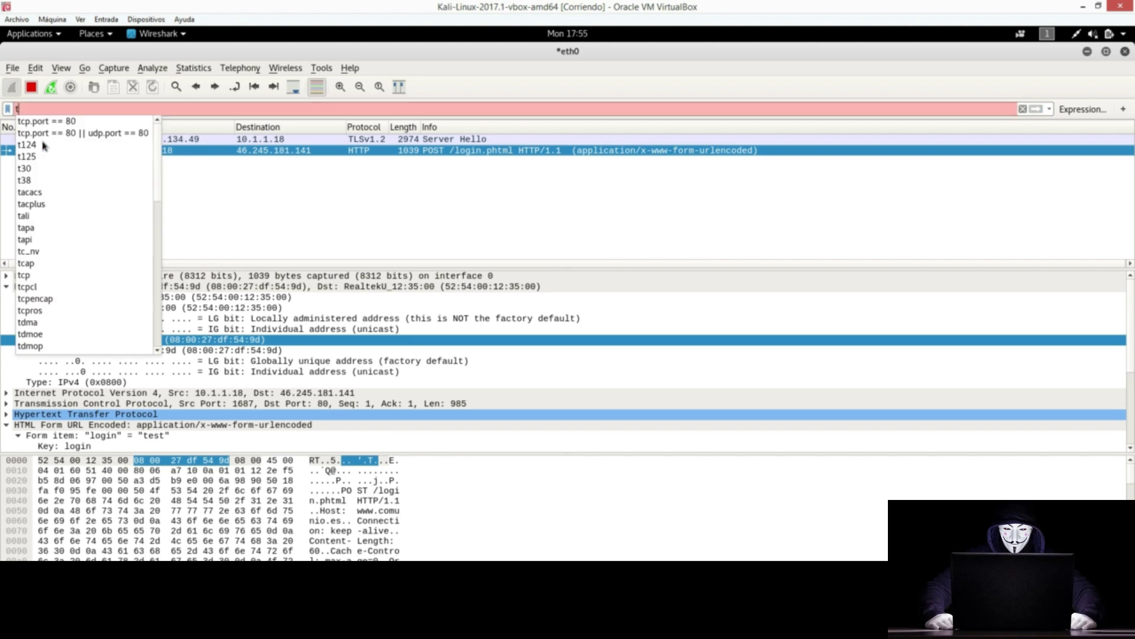
pyautogui.write('cp.')
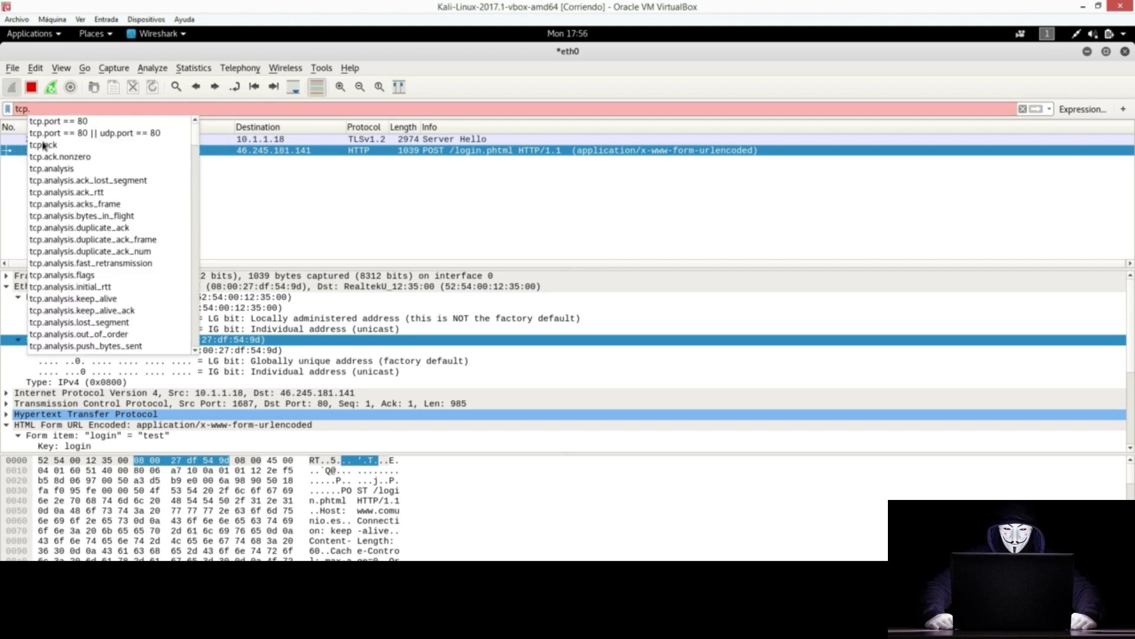
pyautogui.write('dst')
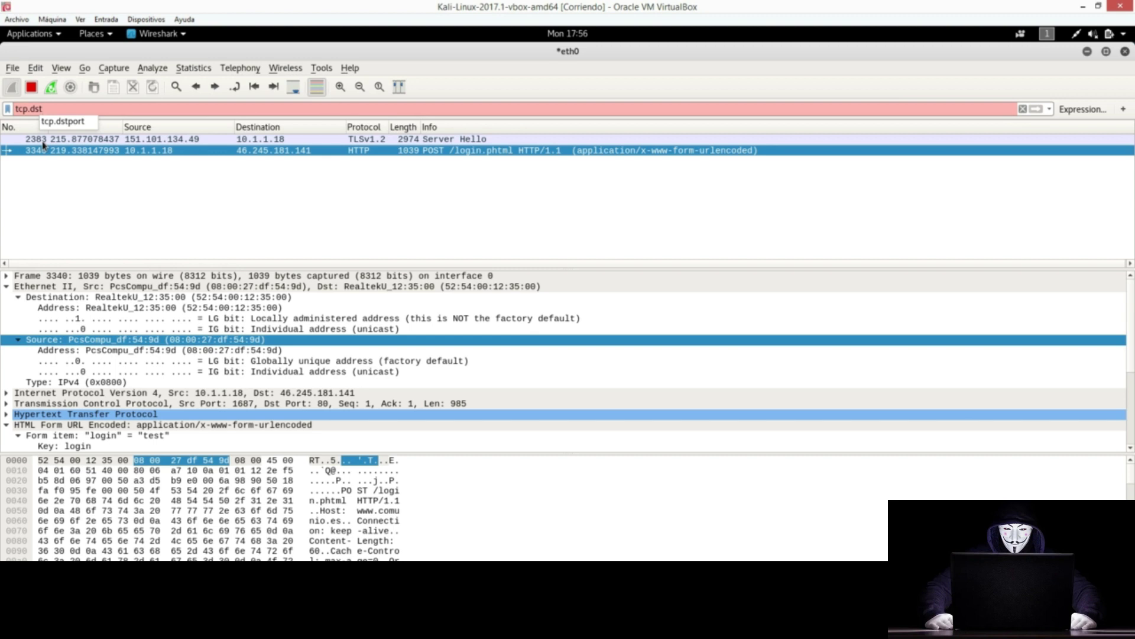
pyautogui.press('BackSpace')
pyautogui.press('BackSpace')
pyautogui.press('BackSpace')
pyautogui.write('src')
pyautogui.press('BackSpace')
pyautogui.press('BackSpace')
pyautogui.press('BackSpace')
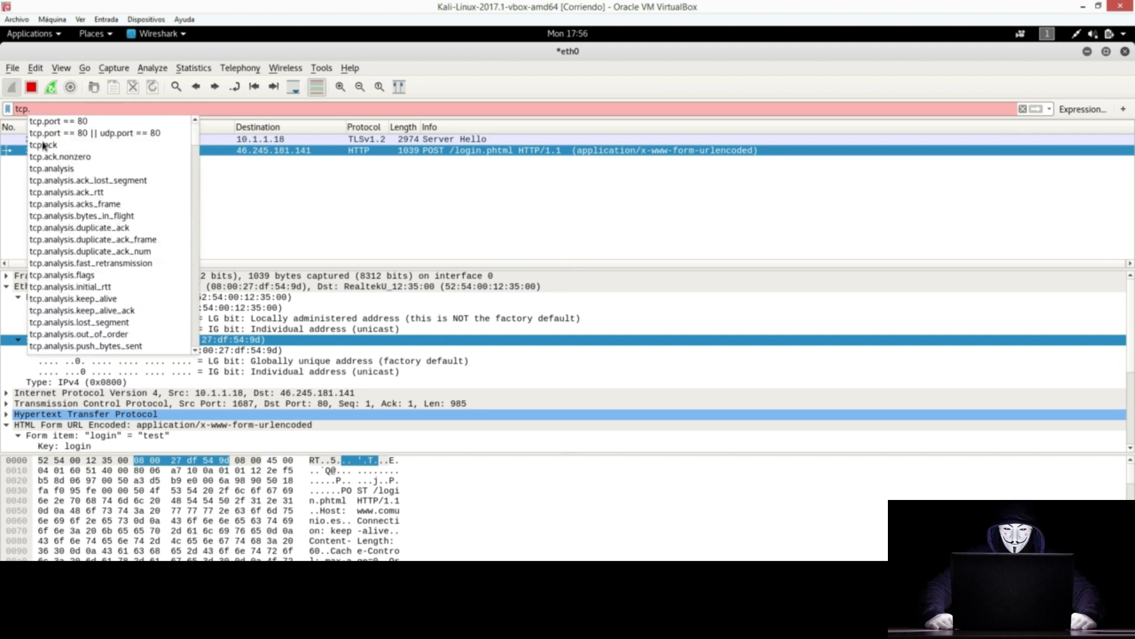
pyautogui.write('port')
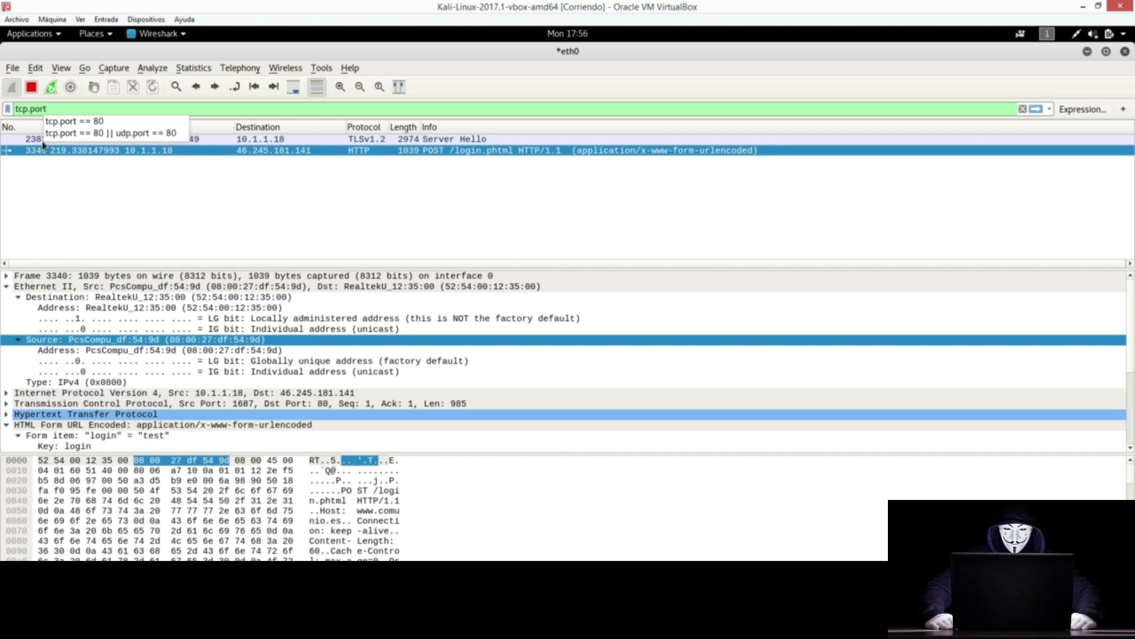
pyautogui.press('BackSpace')
pyautogui.press('BackSpace')
pyautogui.press('BackSpace')
pyautogui.press('BackSpace')
pyautogui.press('BackSpace')
pyautogui.press('BackSpace')
pyautogui.press('BackSpace')
pyautogui.press('BackSpace')
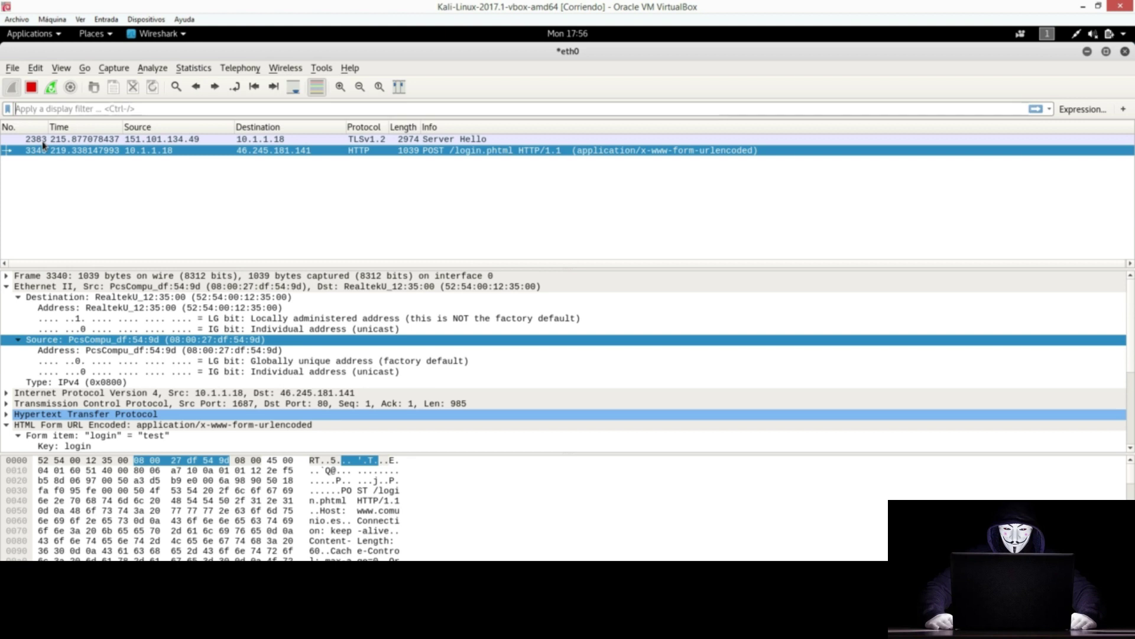
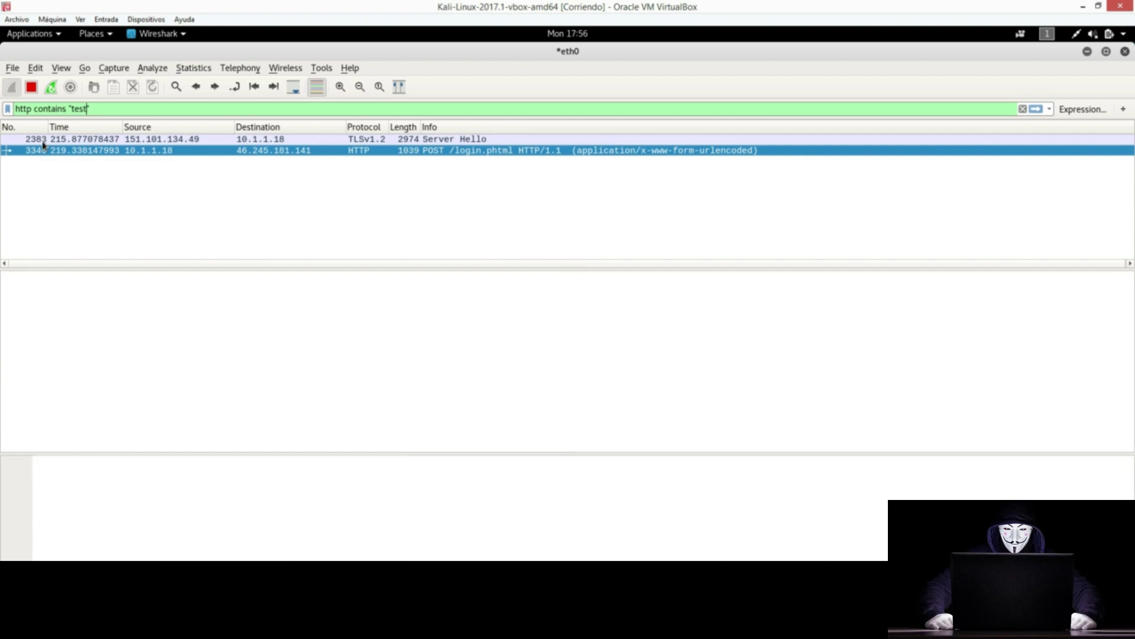
# Step: Apply the http contains "test" filter to isolate the POST /login.phtml packet
pyautogui.press('Return')
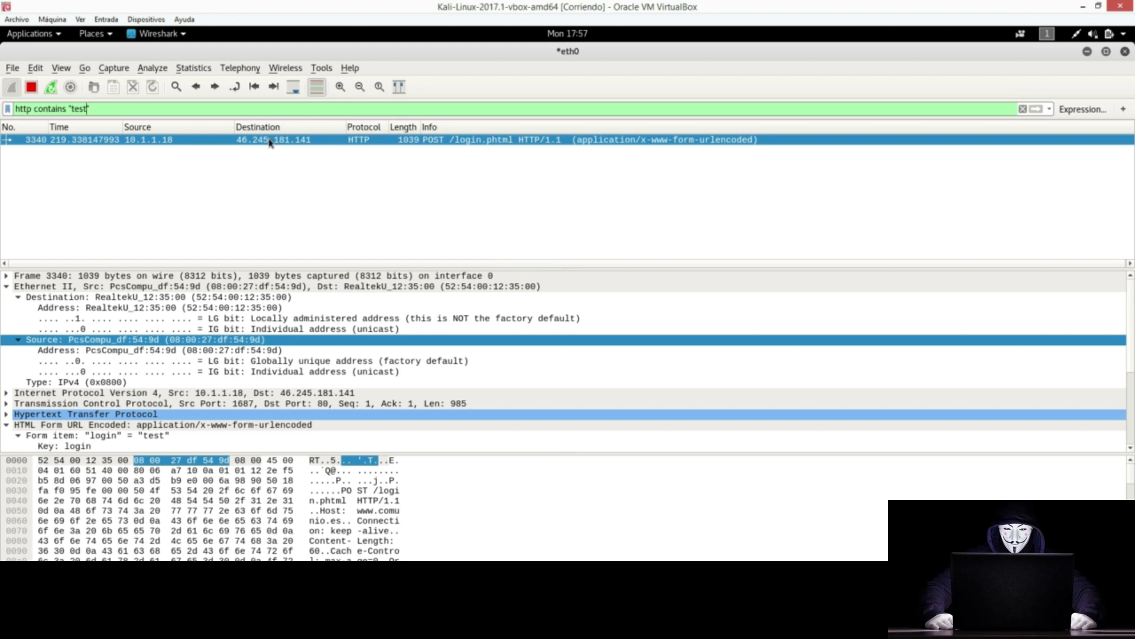
# Step: Follow the TCP stream of the POST /login.phtml packet, setting the filter to tcp.stream eq 217
pyautogui.rightClick(269, 142)
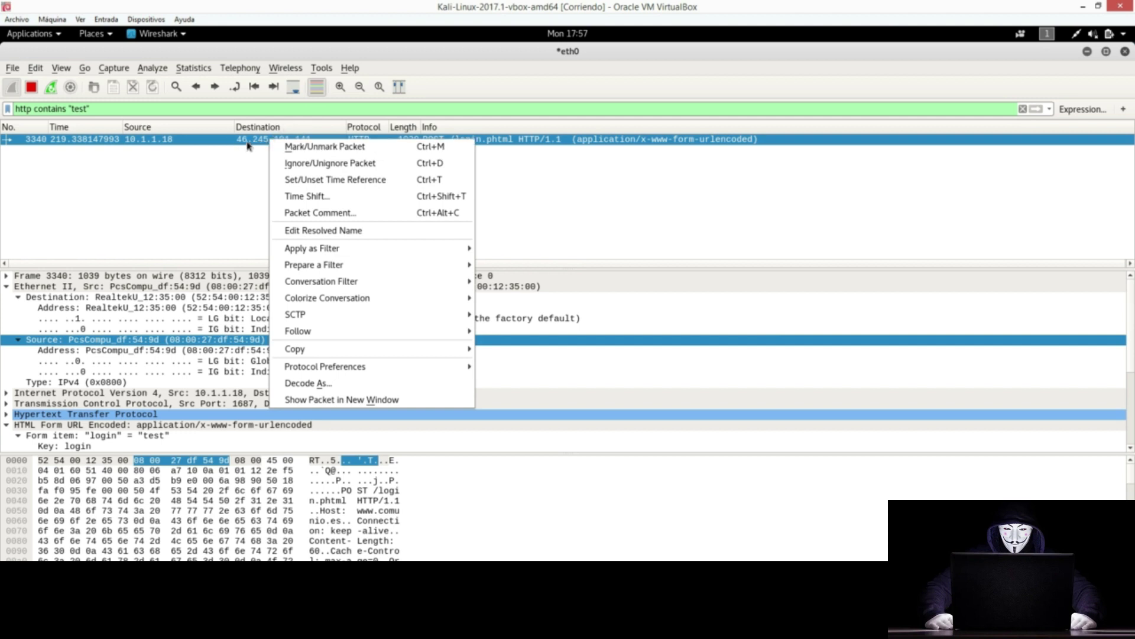
pyautogui.moveTo(457, 342)
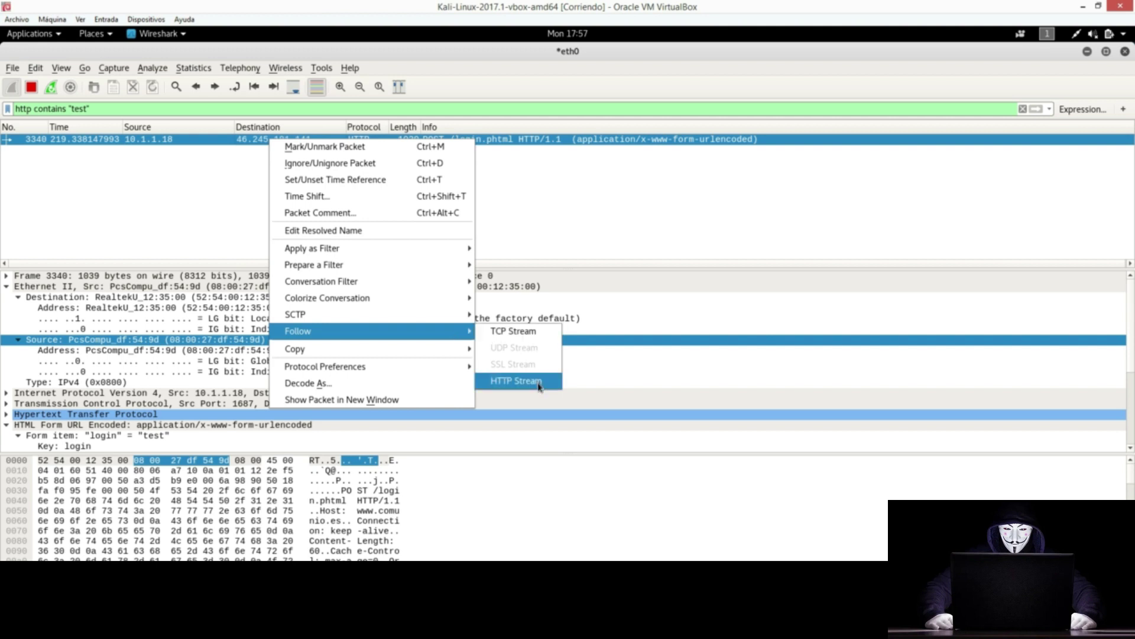
pyautogui.click(508, 330)
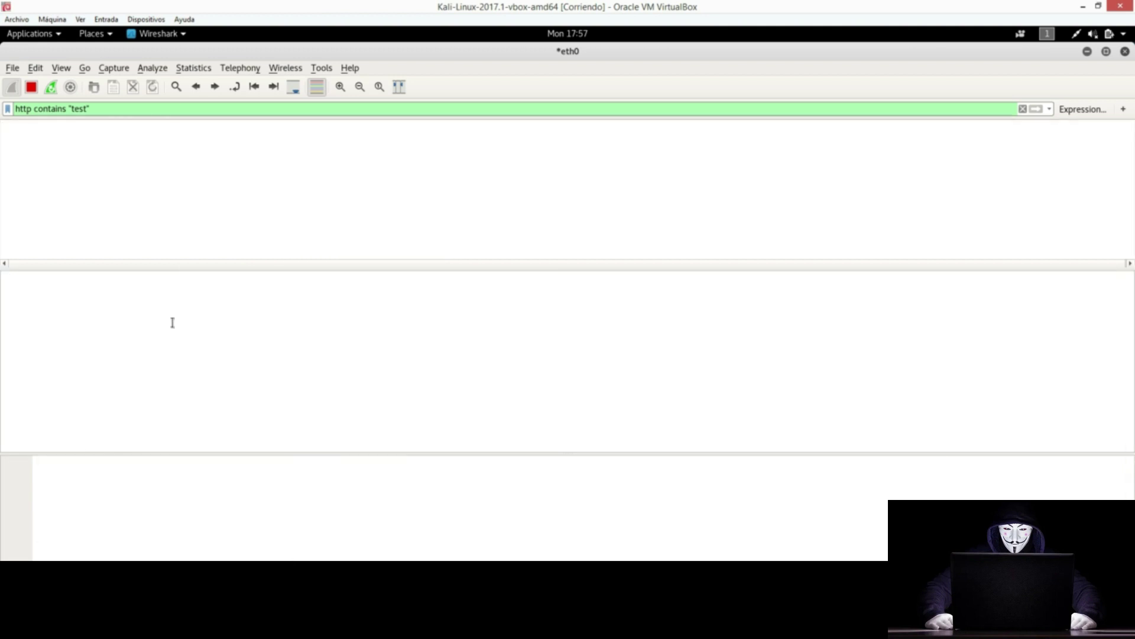
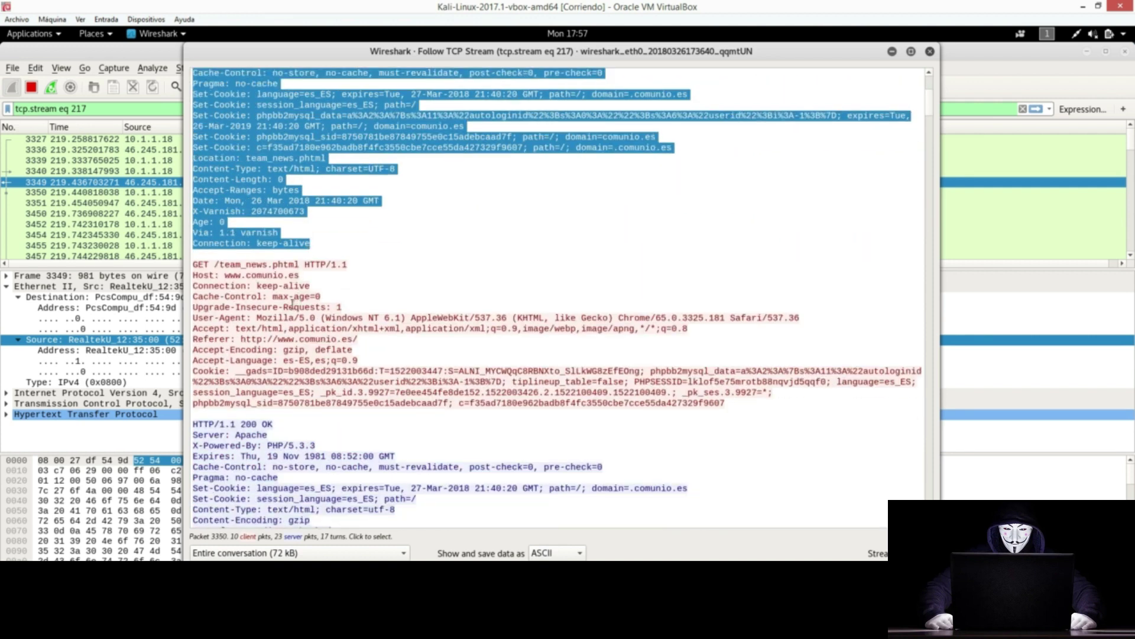
# Step: Scroll the tcp.stream eq 217 conversation to show the POST /login.phtml request and its 302 Found reply
pyautogui.scroll(3, 379, 385)
pyautogui.scroll(-20, 386, 382)
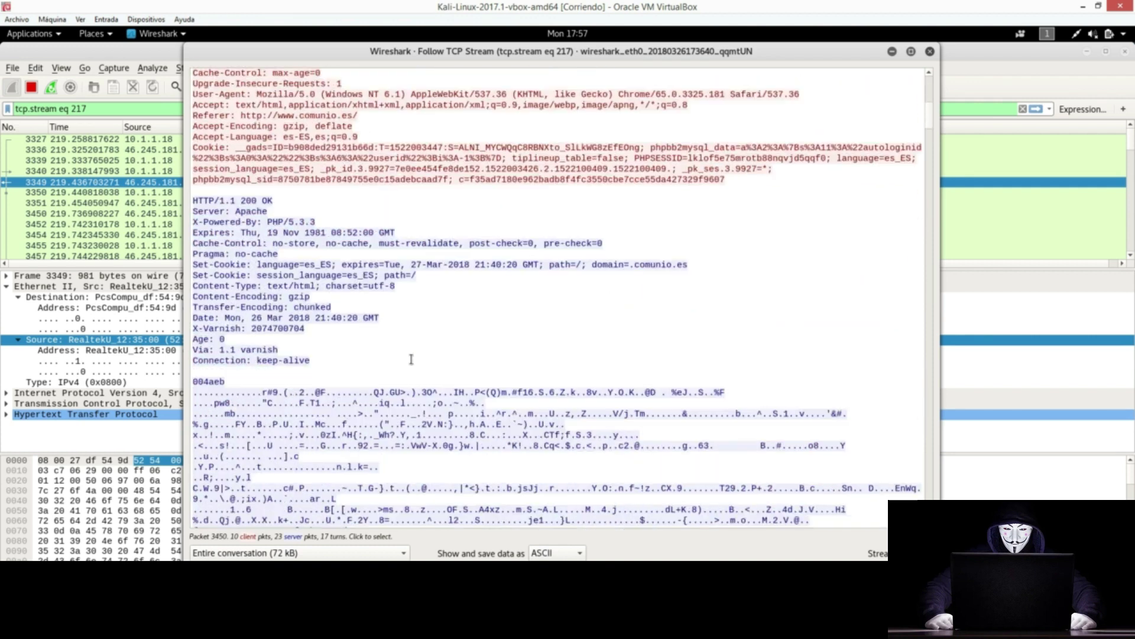
pyautogui.scroll(-10, 410, 351)
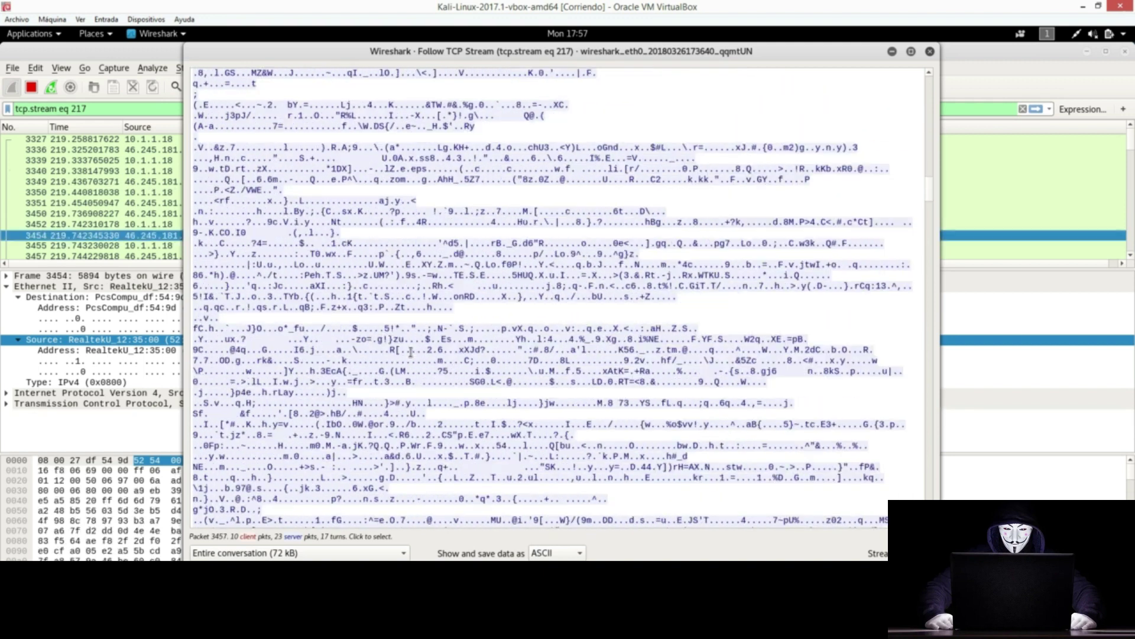
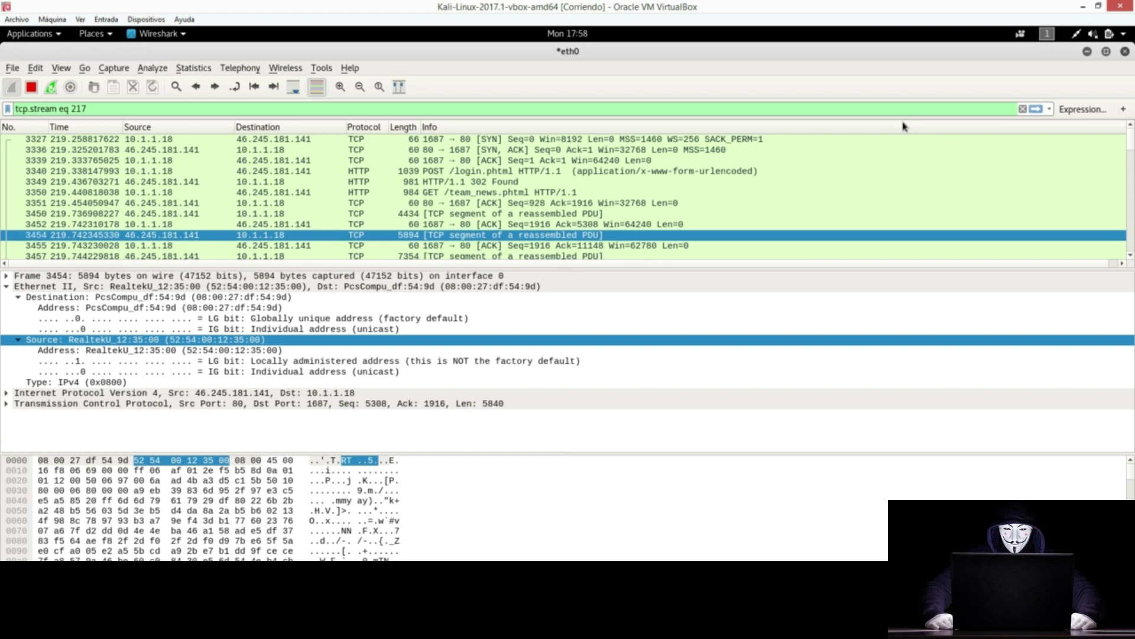
pyautogui.click(191, 69)
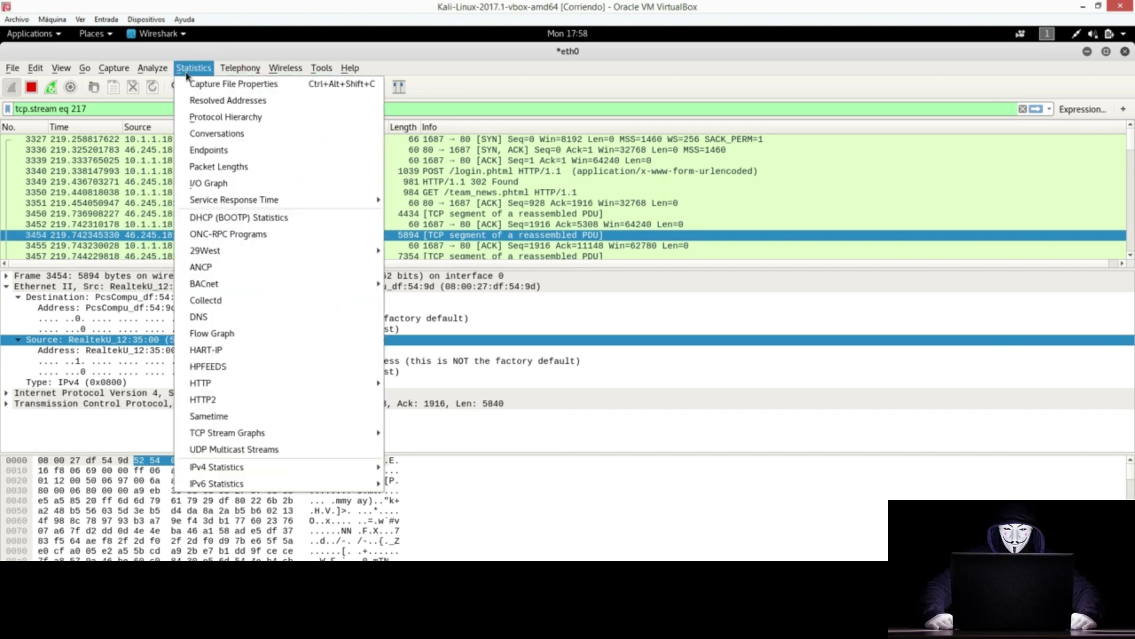
pyautogui.moveTo(239, 70)
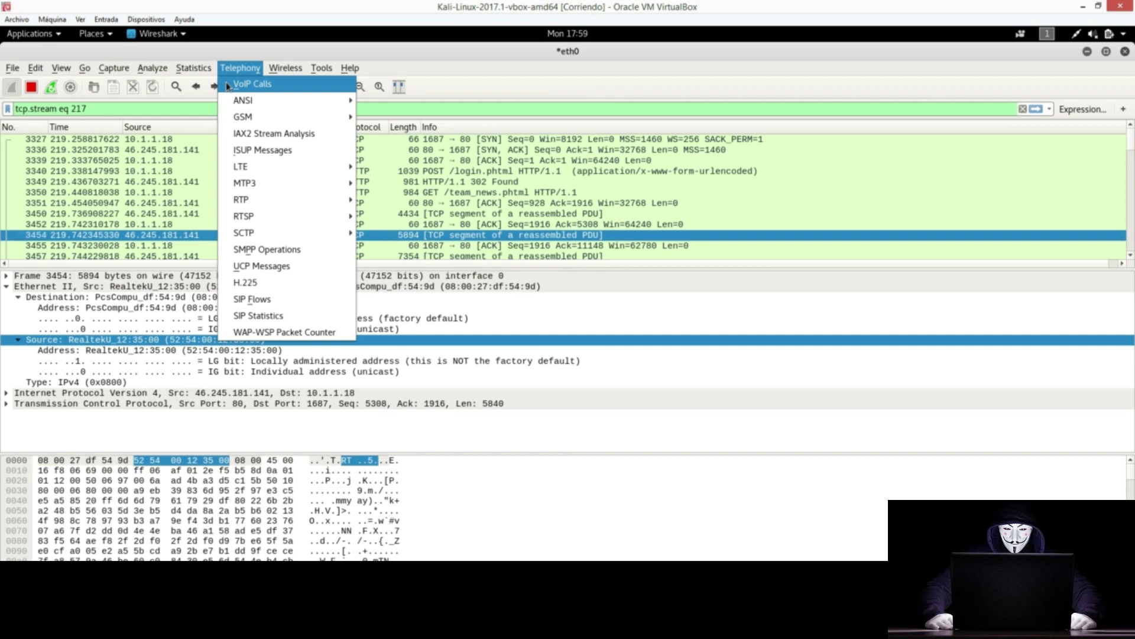
pyautogui.click(348, 60)
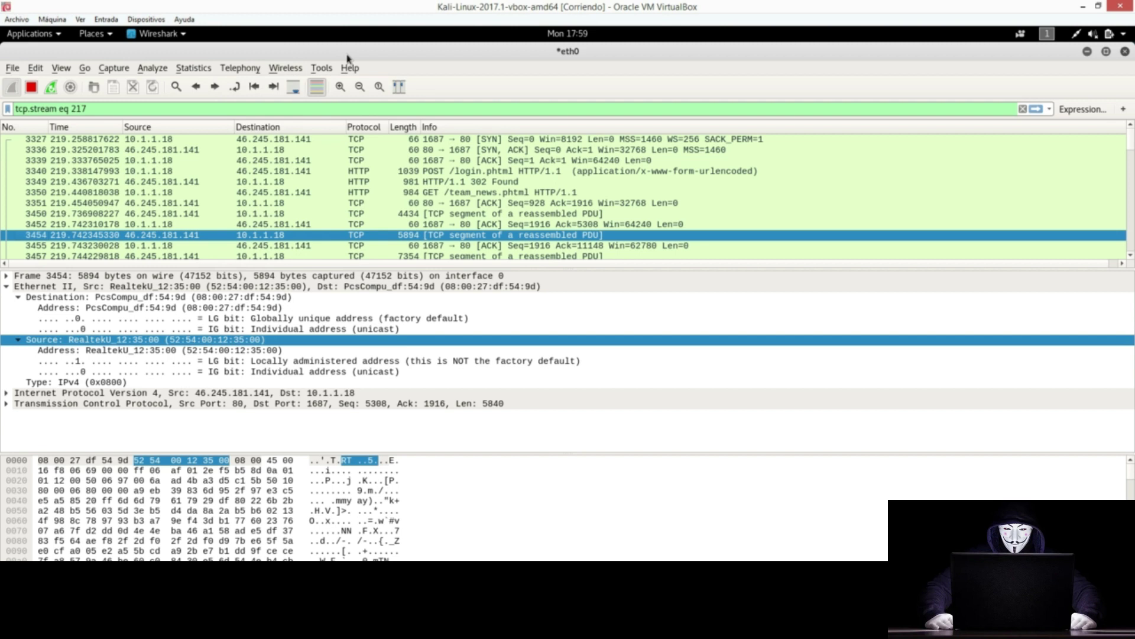